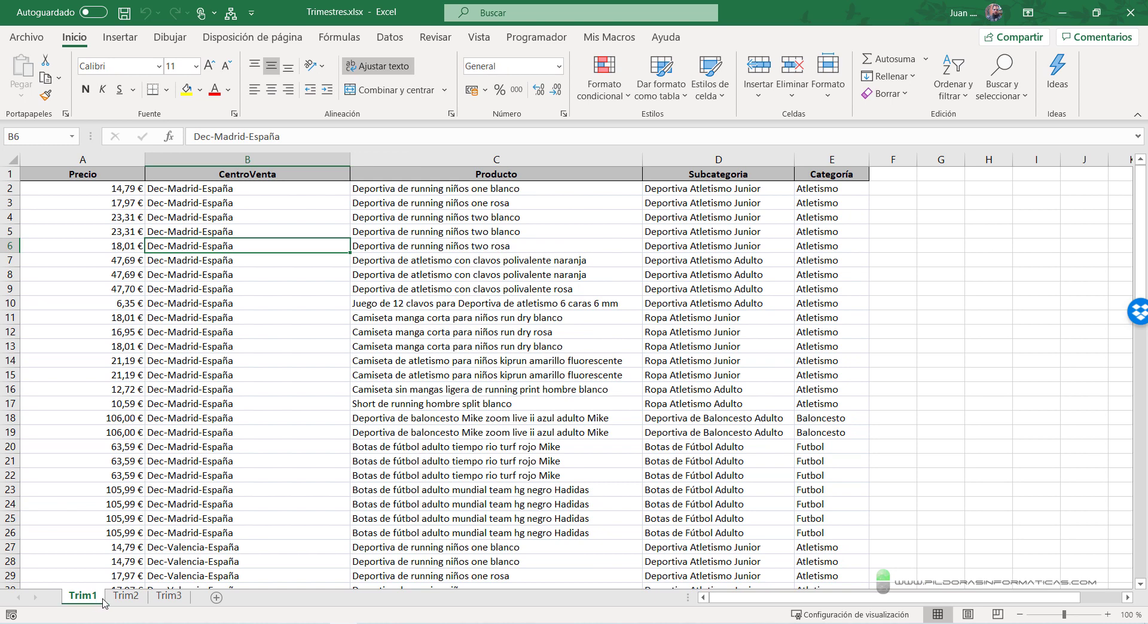
Step: Compare the columns and rows of the Trim1, Trim2 and Trim3 sheets in Trimestres.xlsx
click(126, 596)
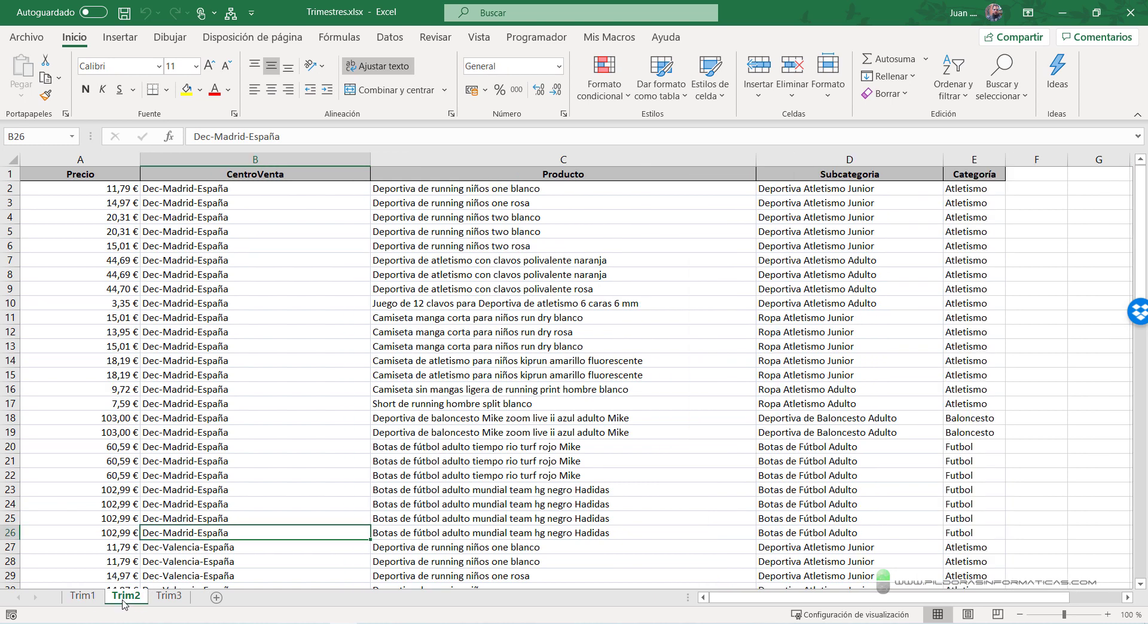
click(165, 603)
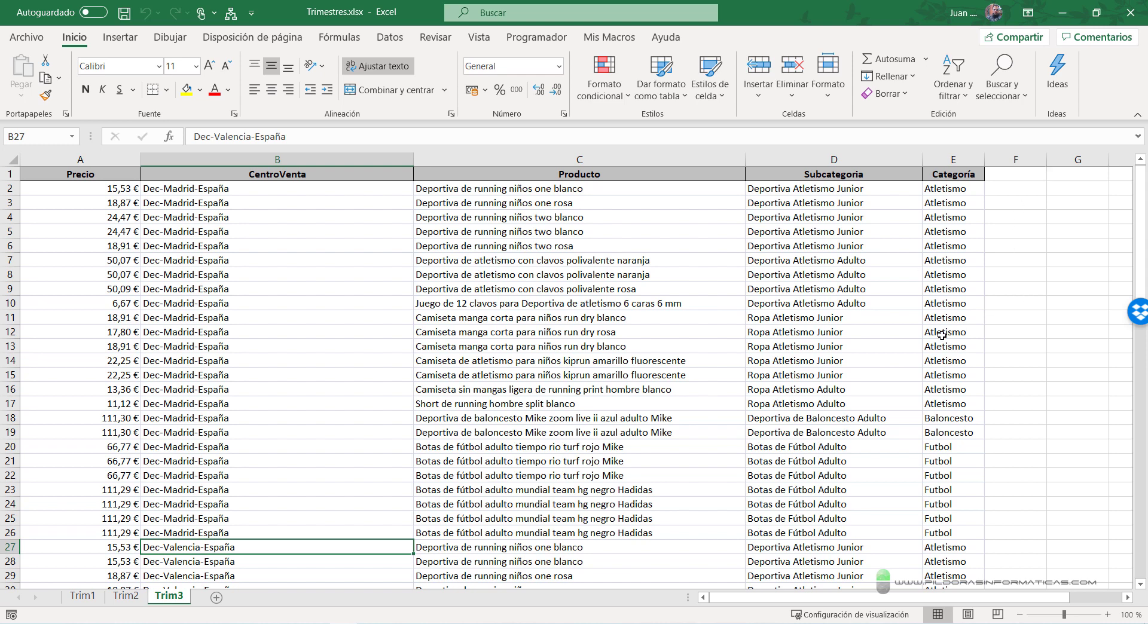
click(88, 598)
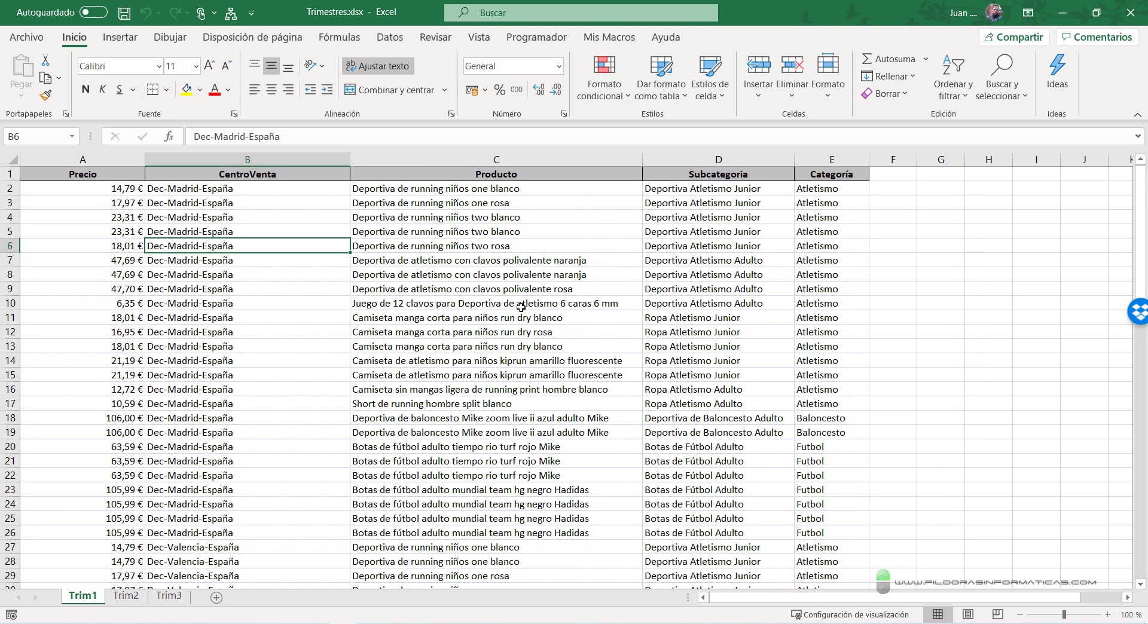
scroll(479, 357, down, 4)
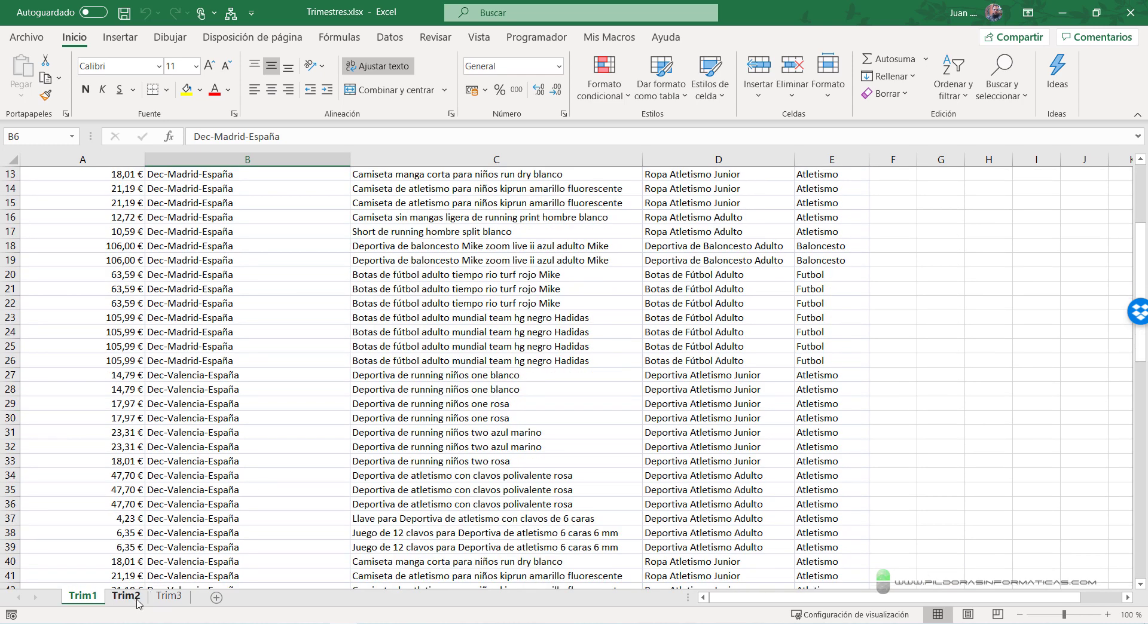
click(128, 596)
click(167, 599)
click(133, 599)
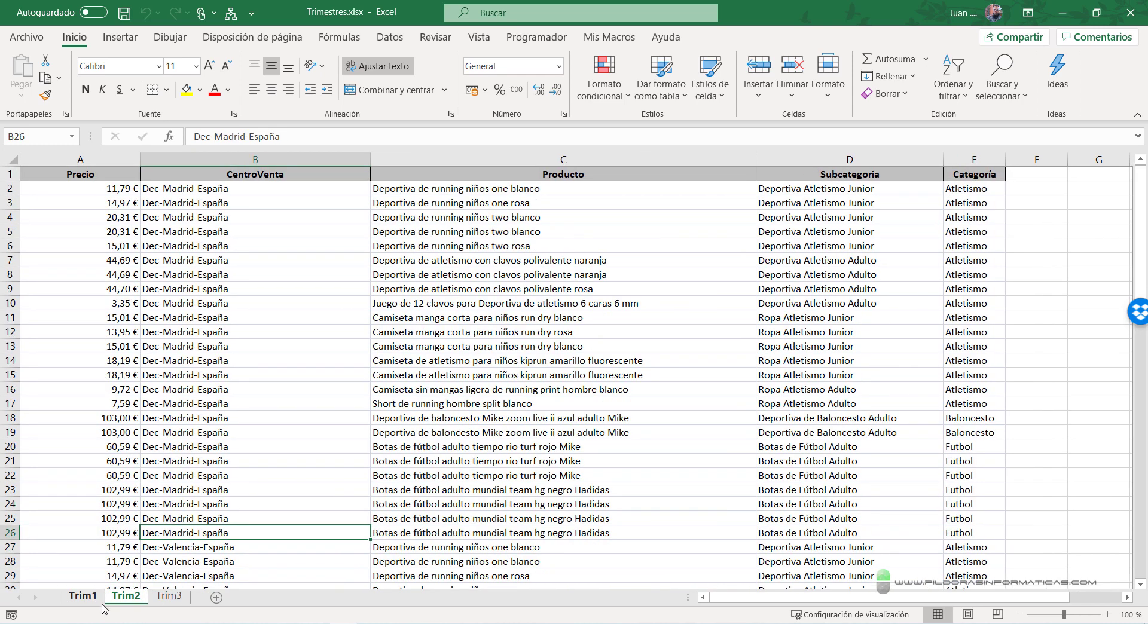
click(90, 599)
scroll(260, 430, up, 4)
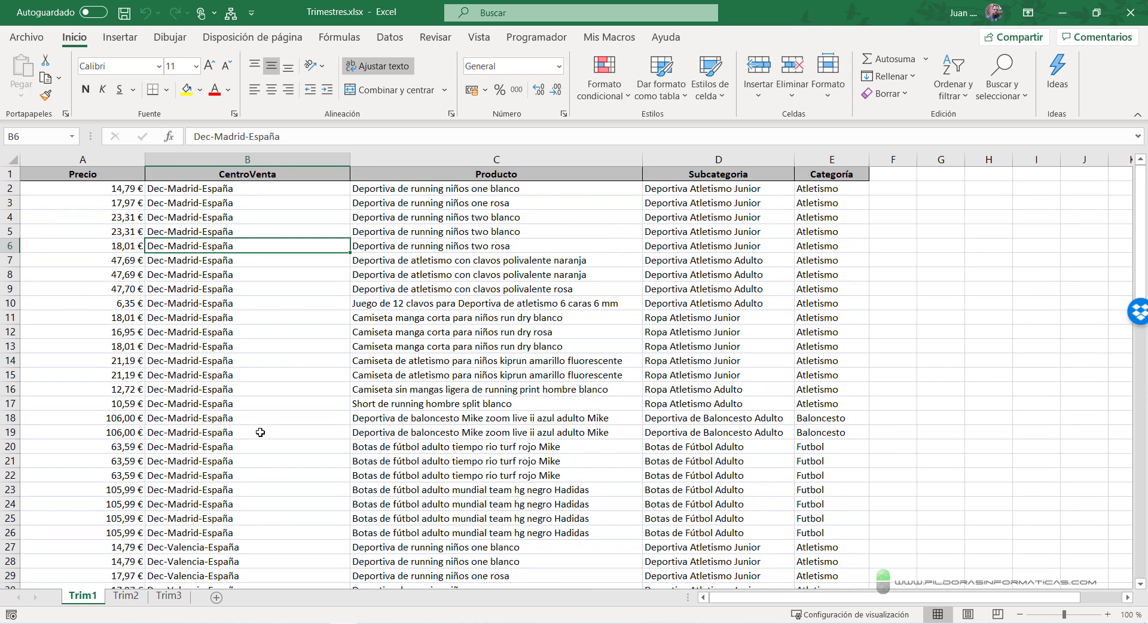
click(126, 598)
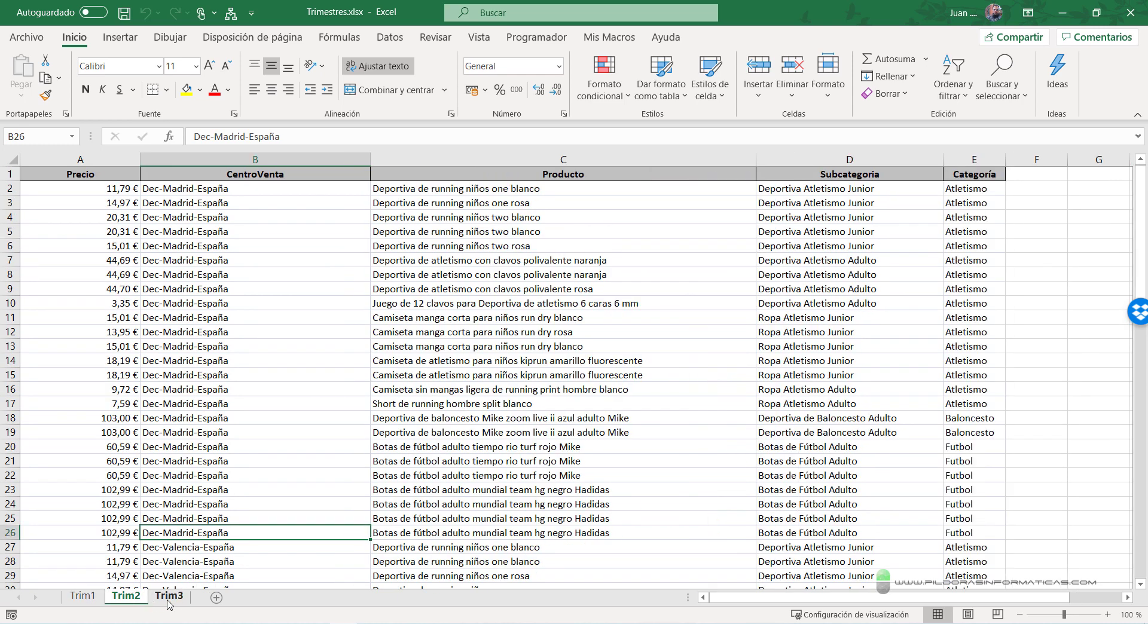
click(168, 600)
click(122, 600)
click(95, 600)
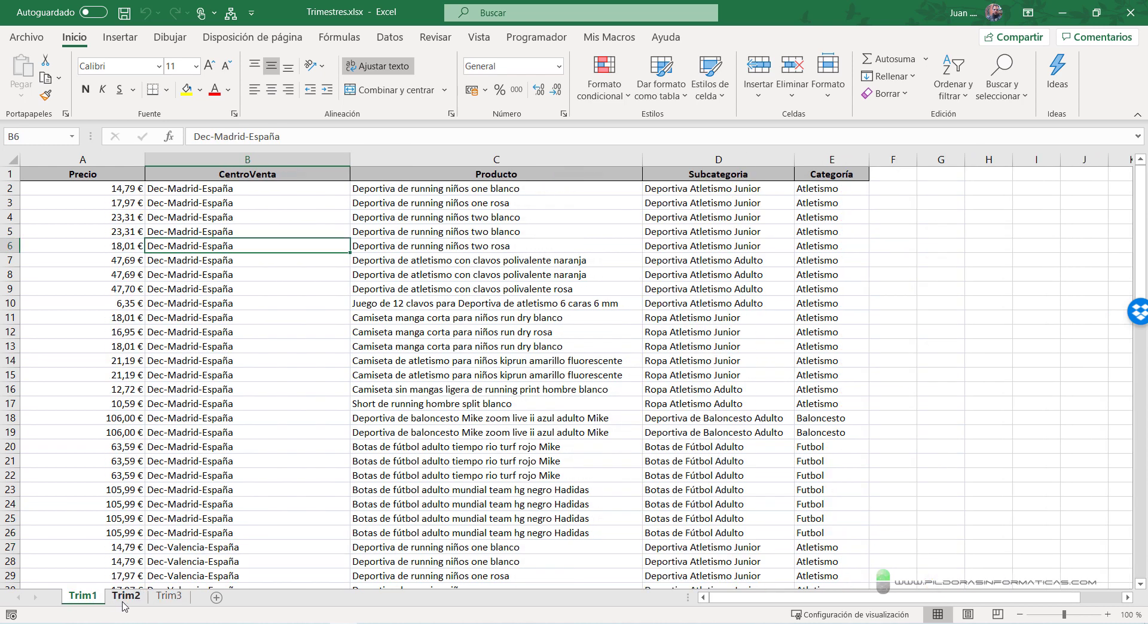
click(125, 599)
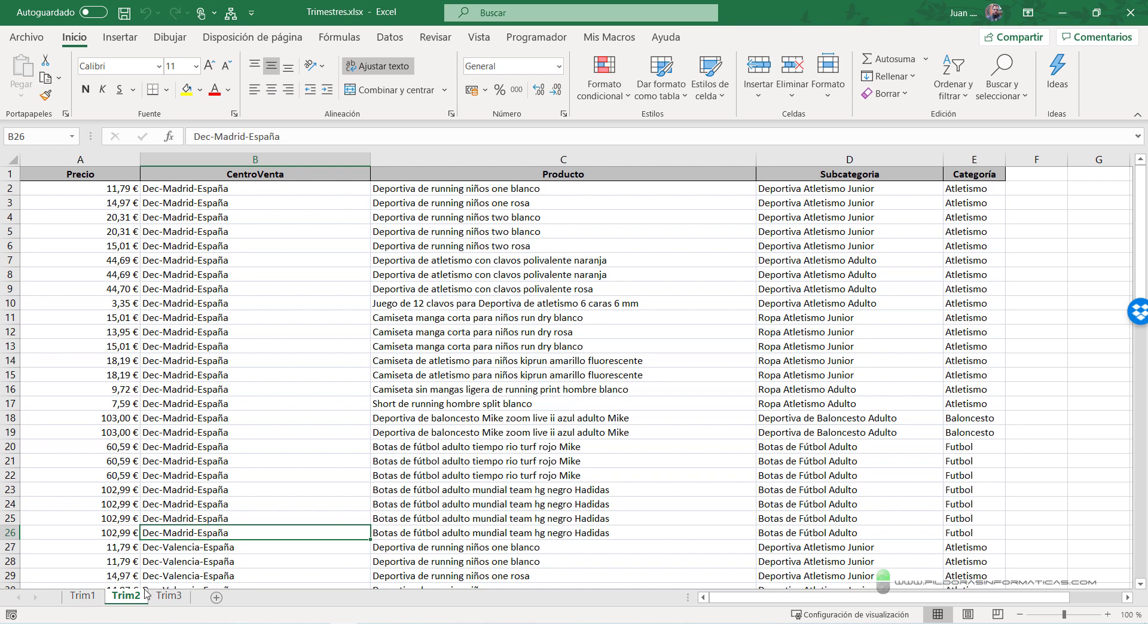
click(95, 595)
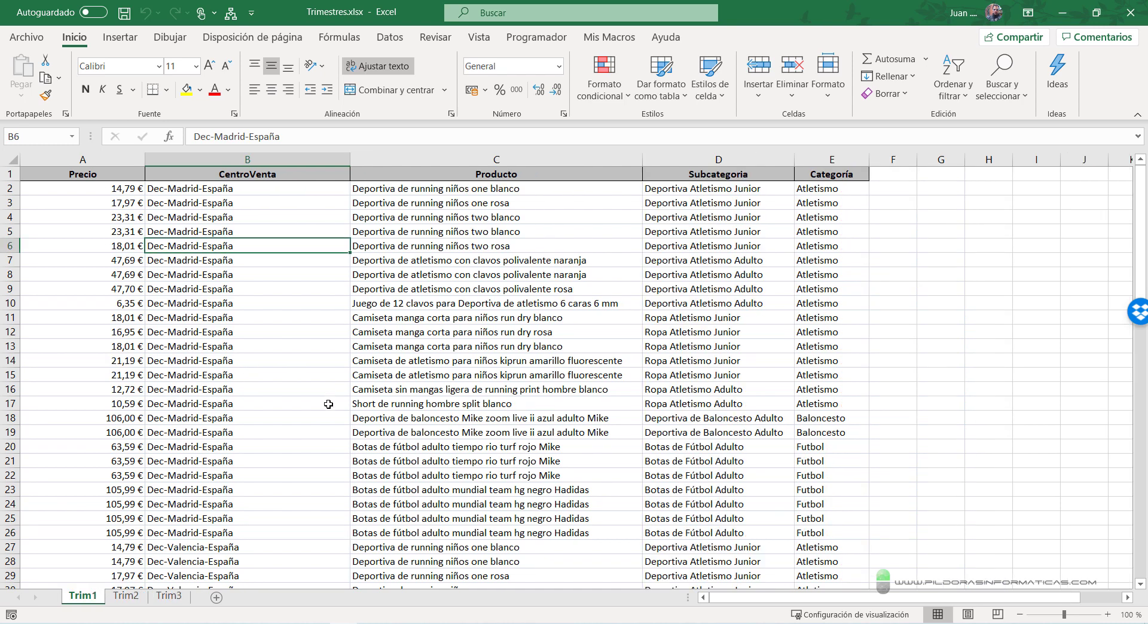
click(133, 596)
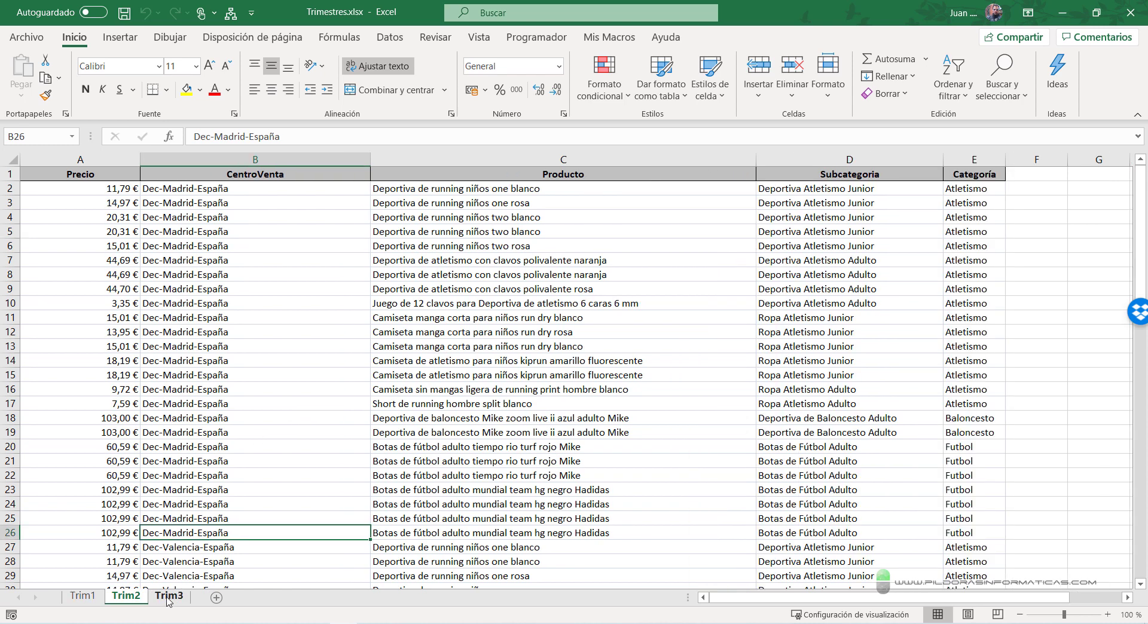
click(170, 600)
click(82, 596)
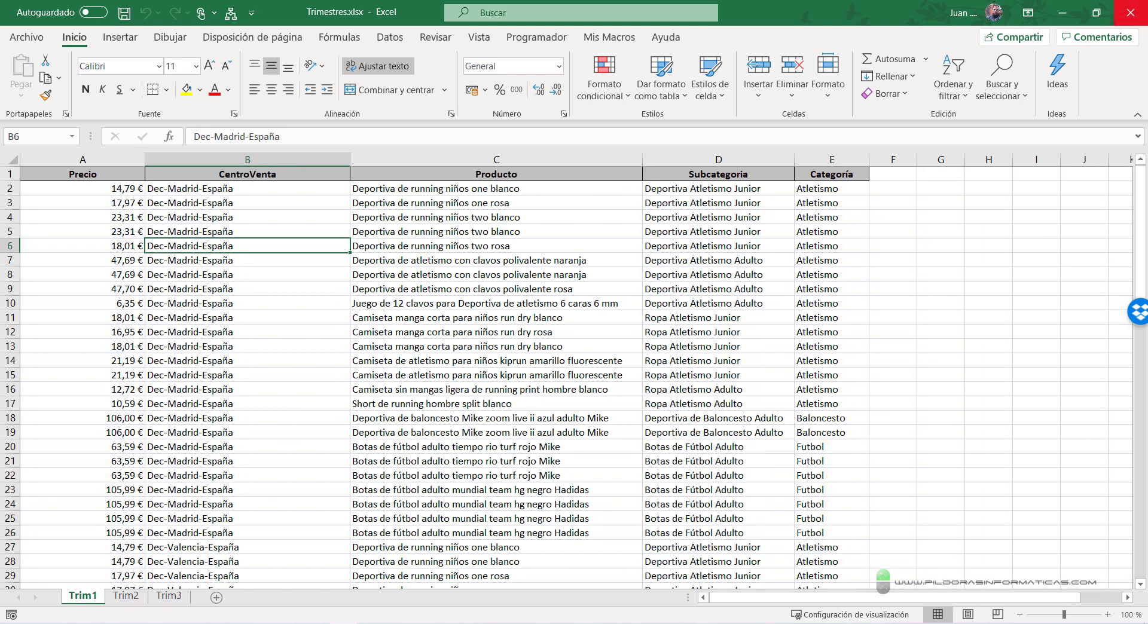
Step: Close Trimestres.xlsx and create a new blank workbook
click(1128, 14)
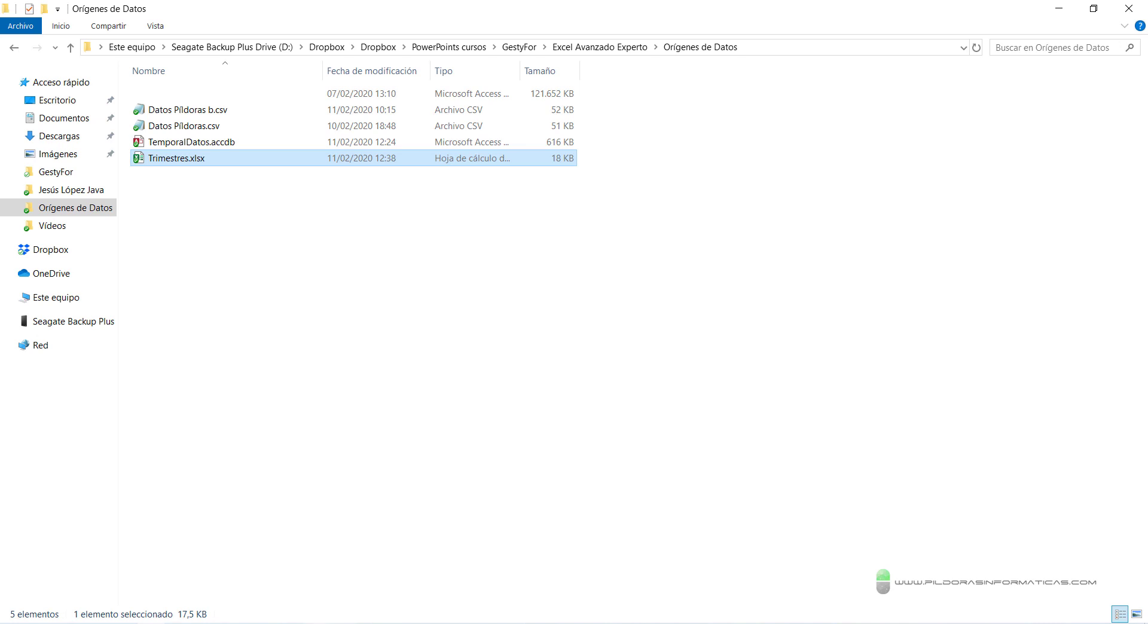
key(Return)
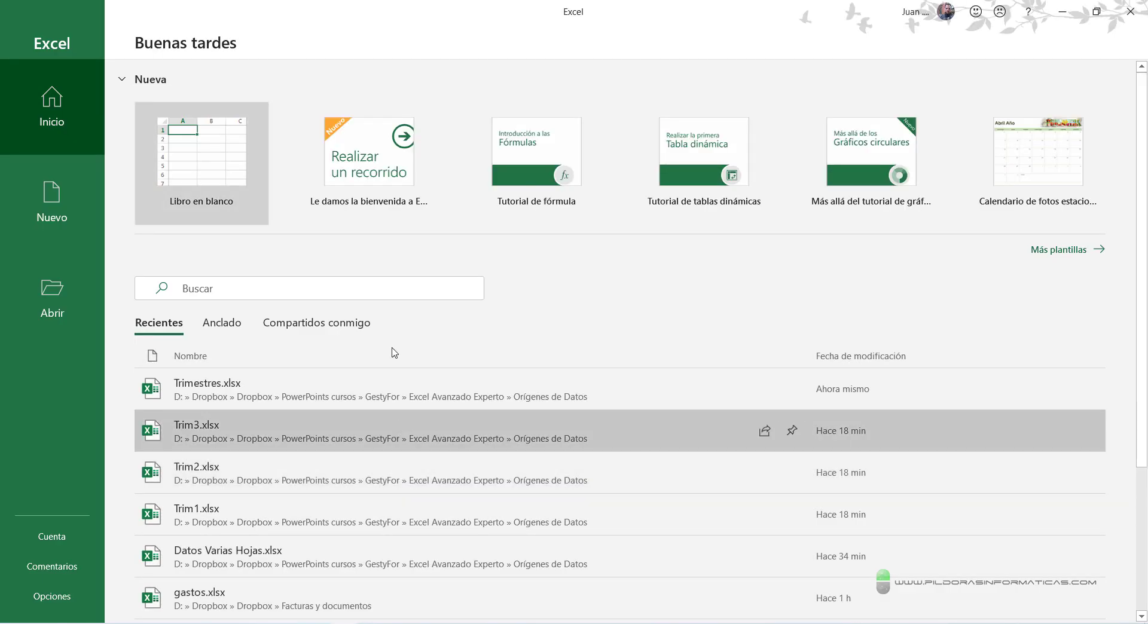
click(213, 172)
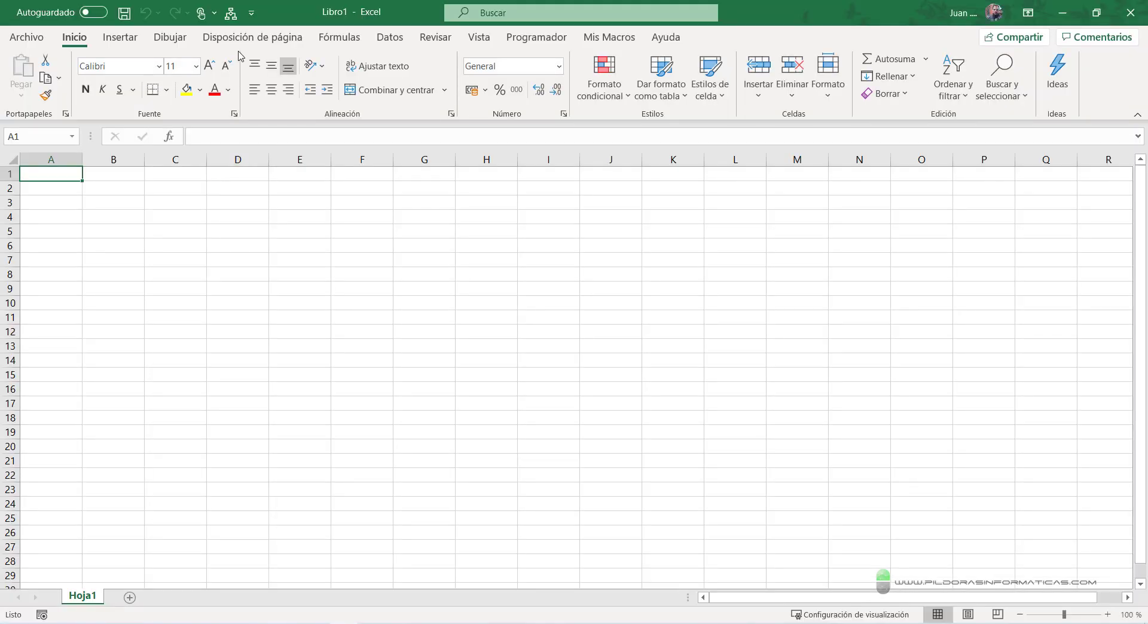
Step: Import the workbook Trimestres.xlsx from the Orígenes de Datos folder as a data source
click(381, 44)
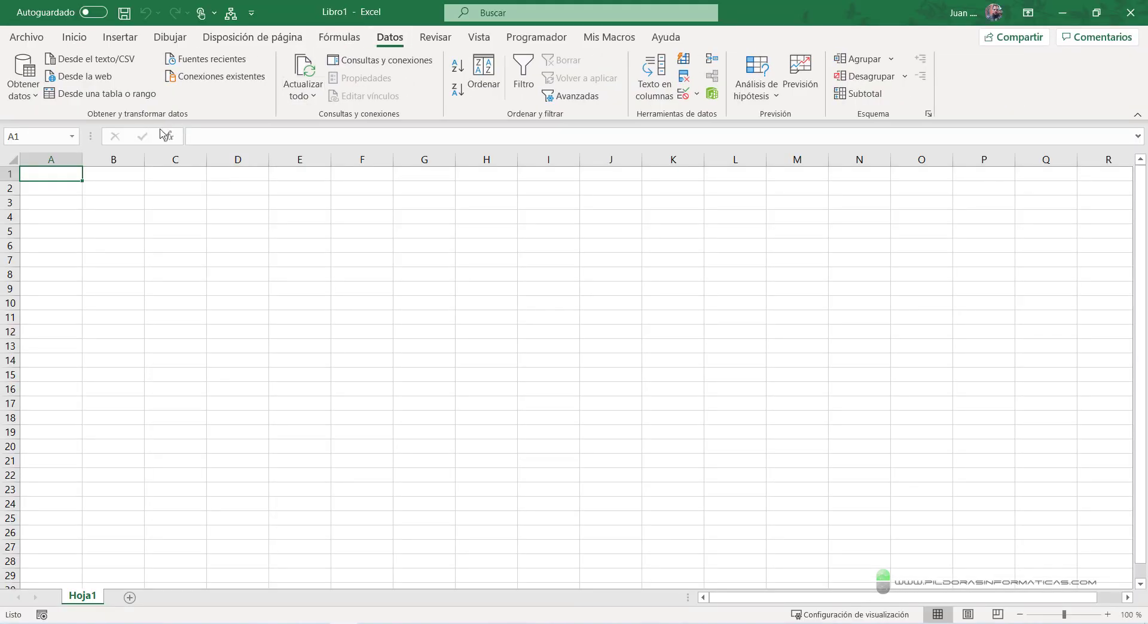
click(31, 96)
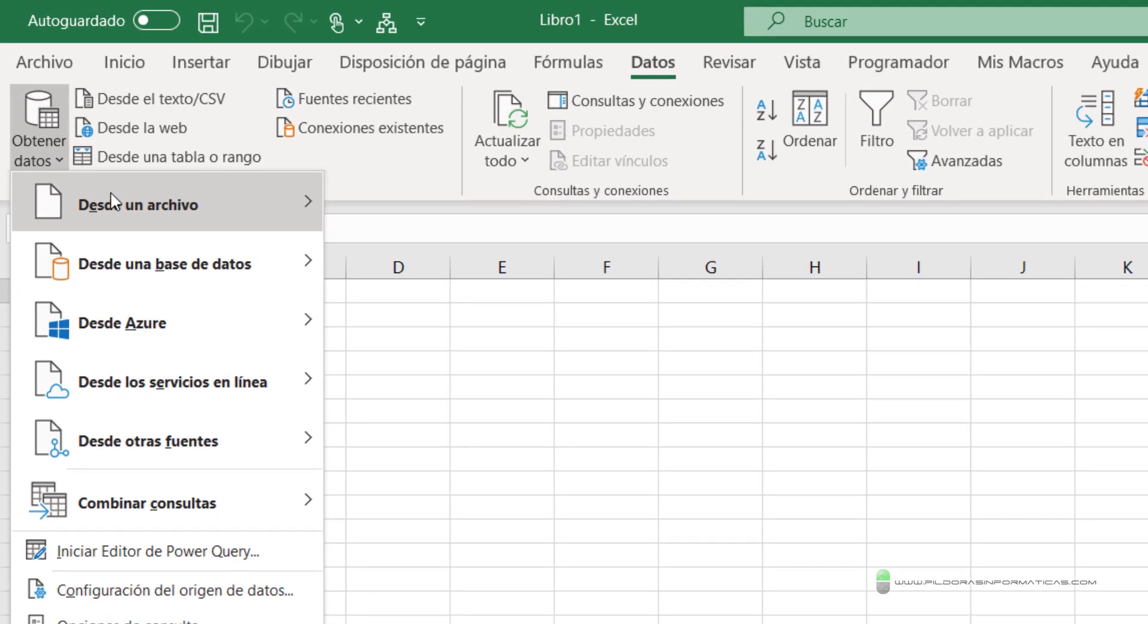
mouse_move(65, 114)
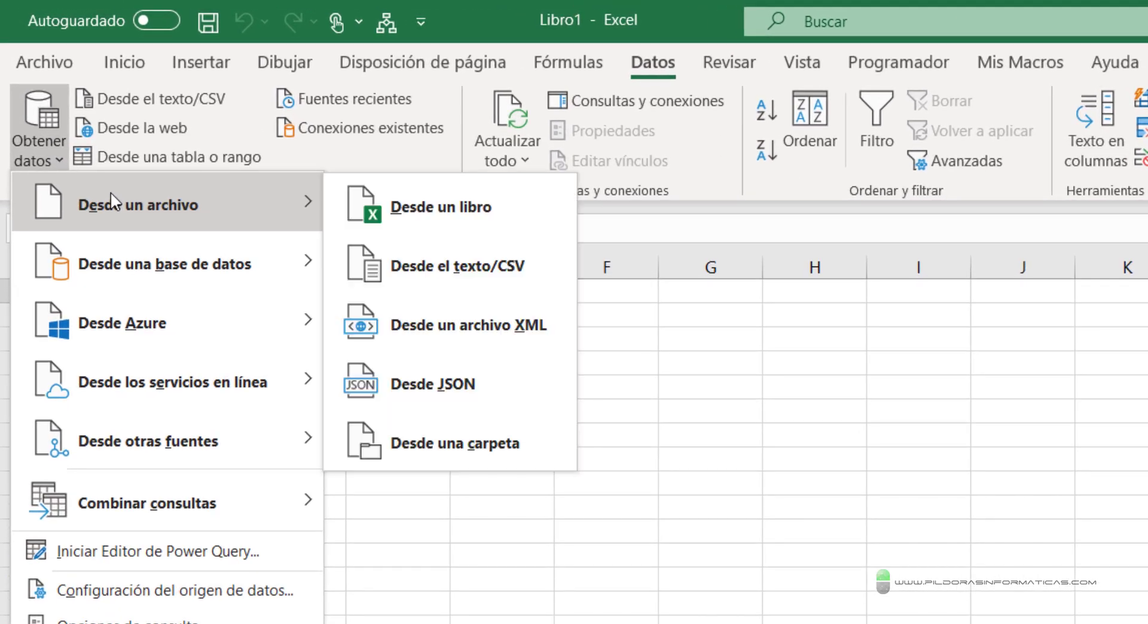
click(446, 222)
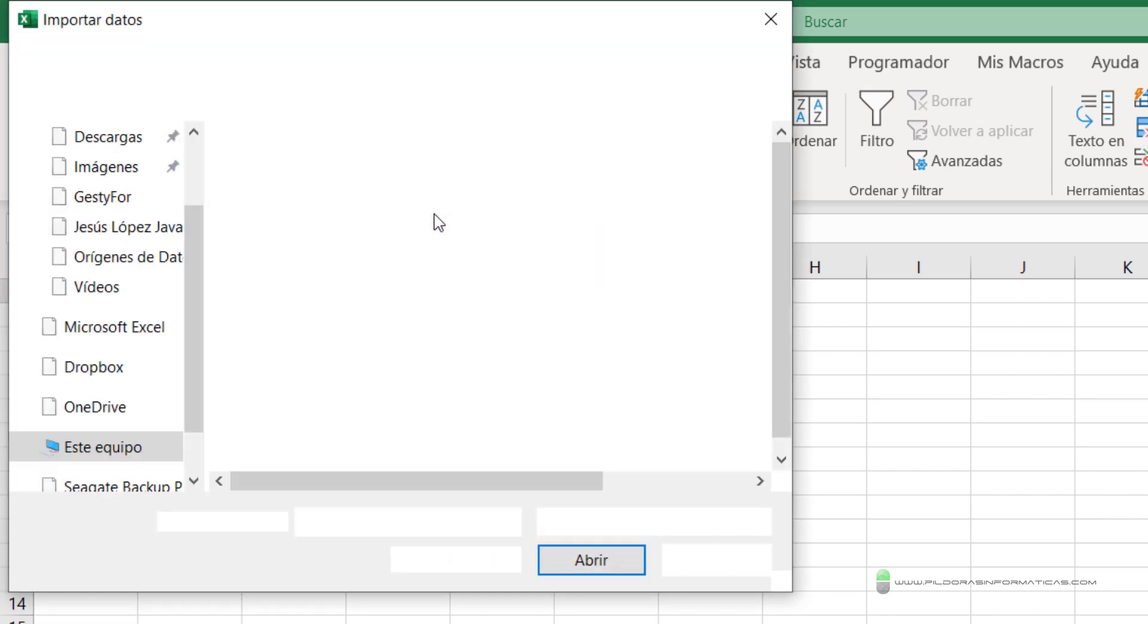
click(109, 258)
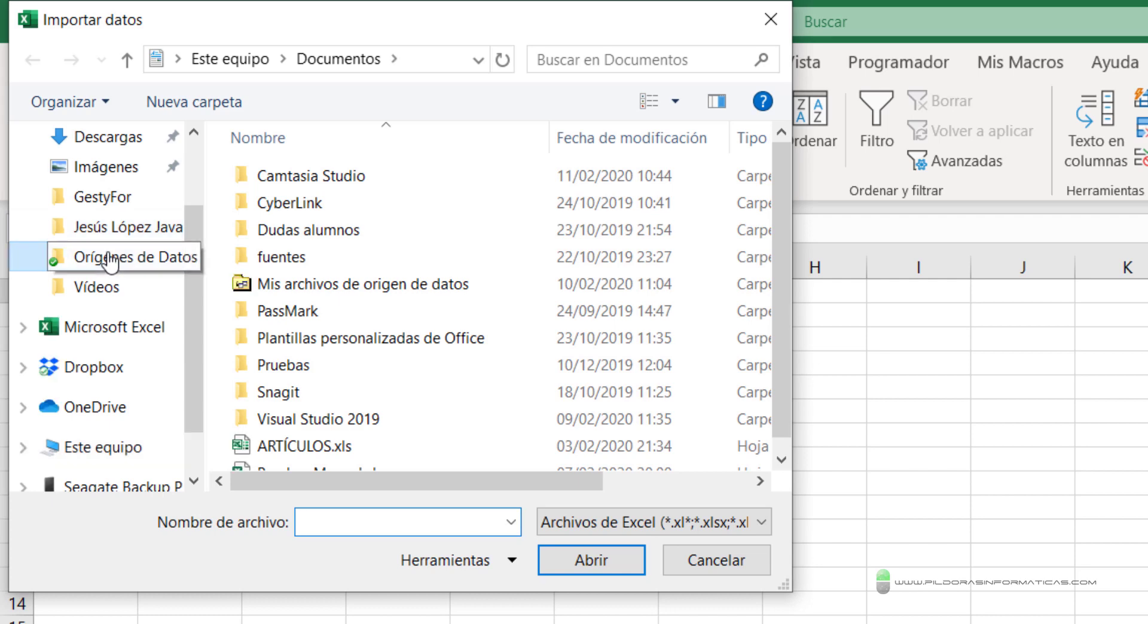
click(345, 187)
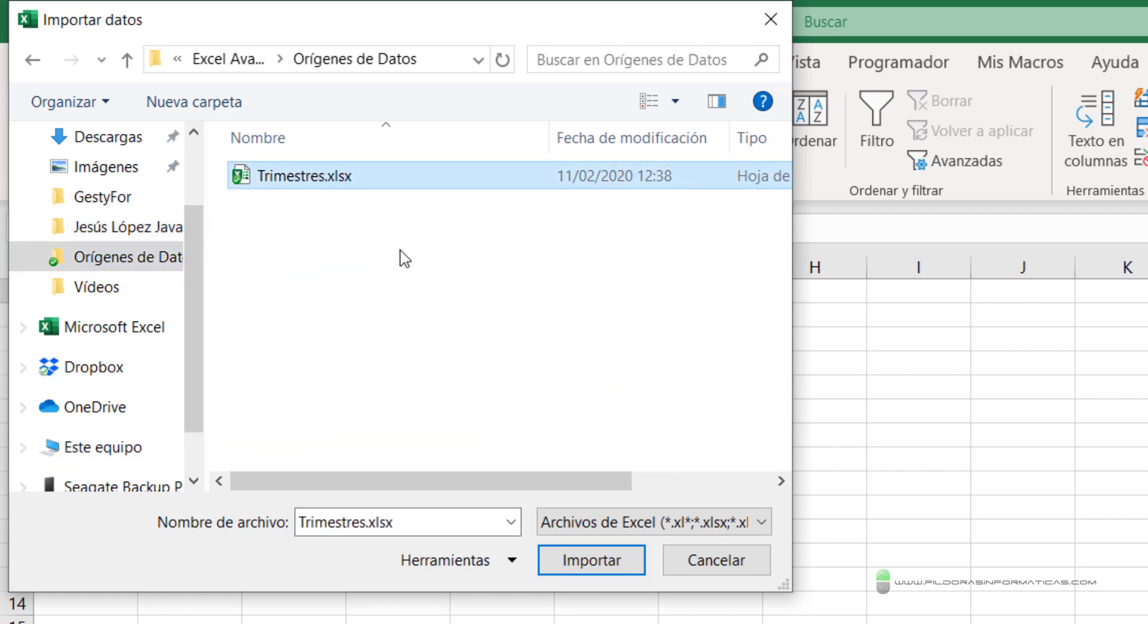
click(572, 566)
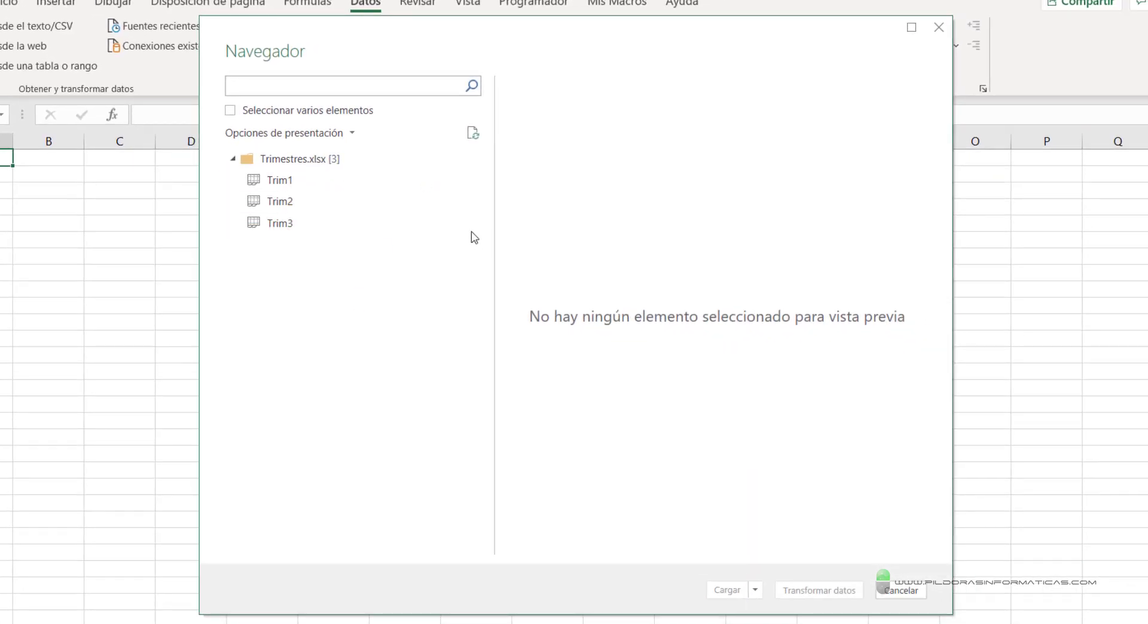
Step: Enable selection of multiple items, select the Trim1, Trim2 and Trim3 sheets, and open them for transformation in Power Query
click(310, 186)
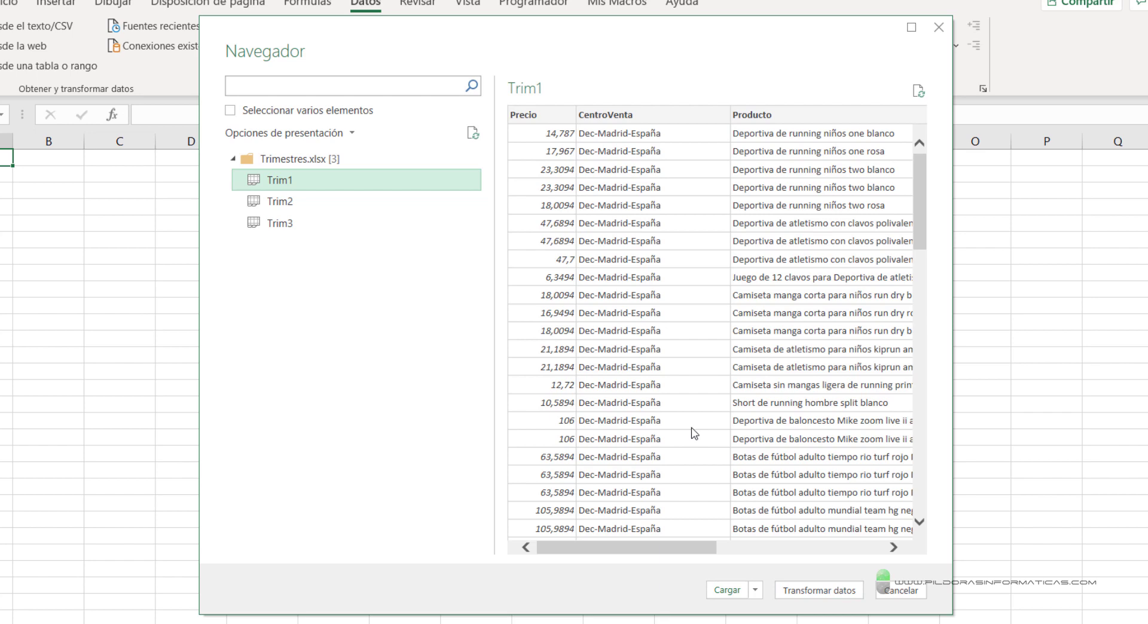
click(297, 202)
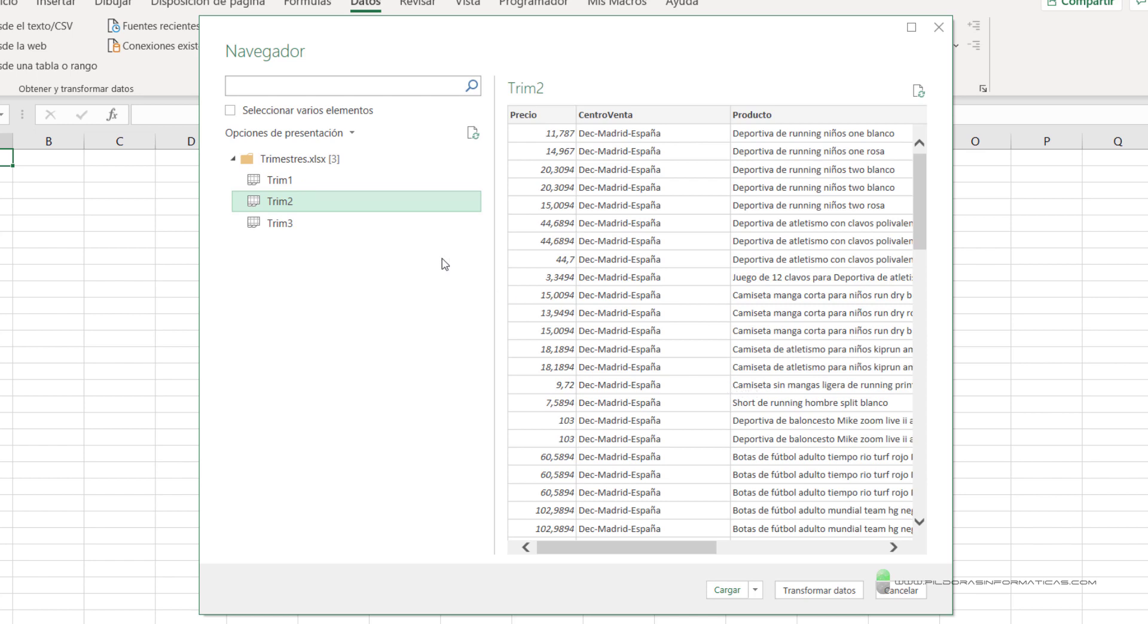
click(230, 110)
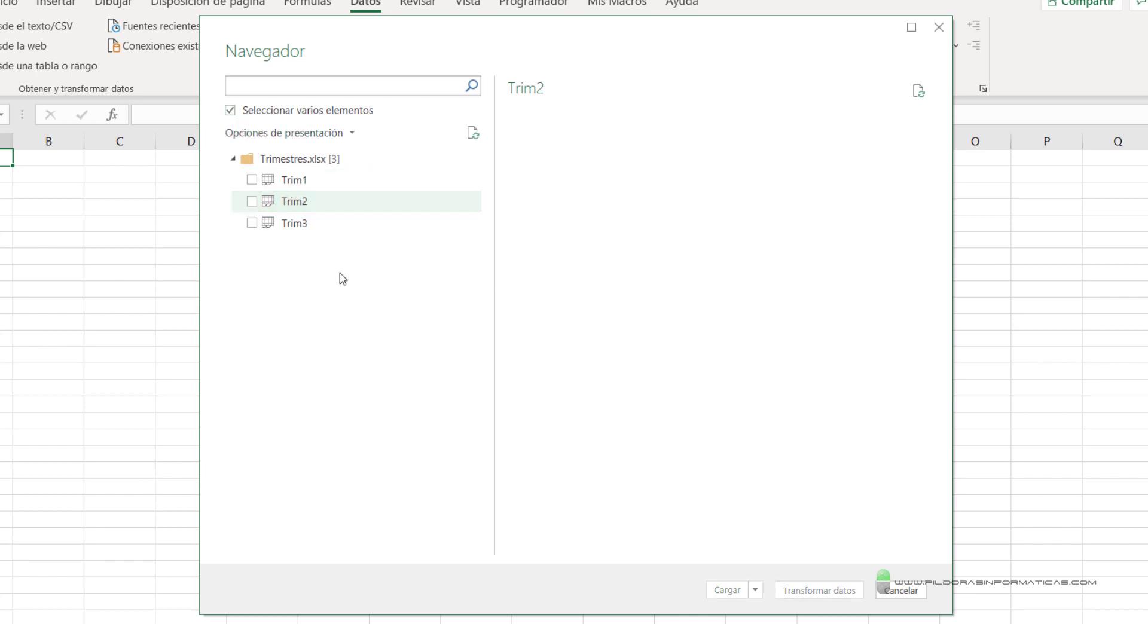
click(252, 180)
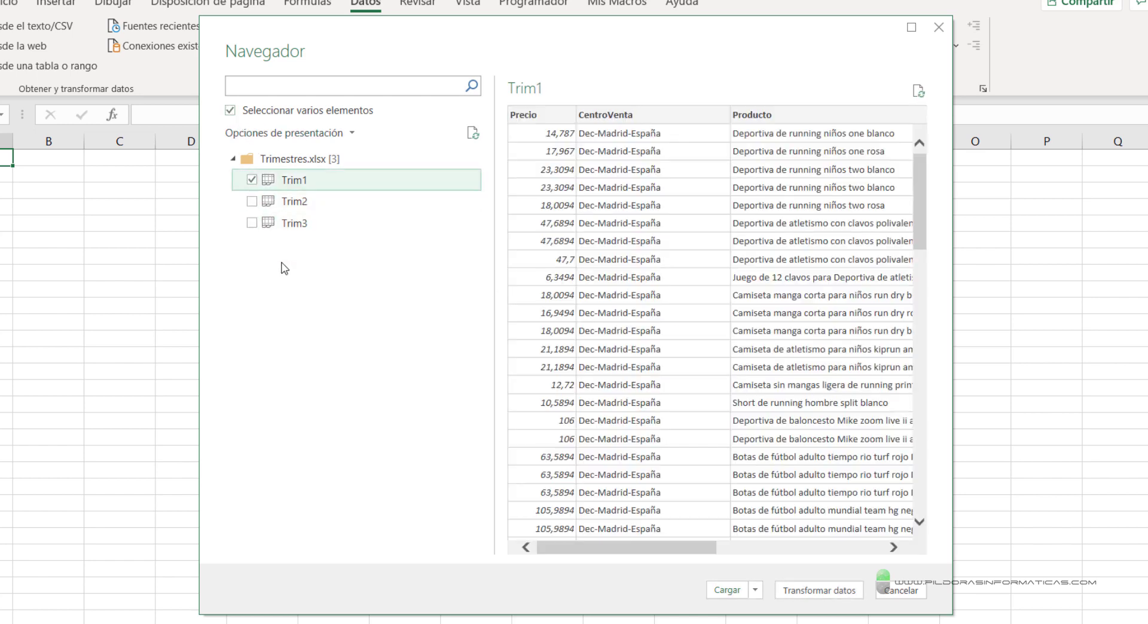
click(252, 222)
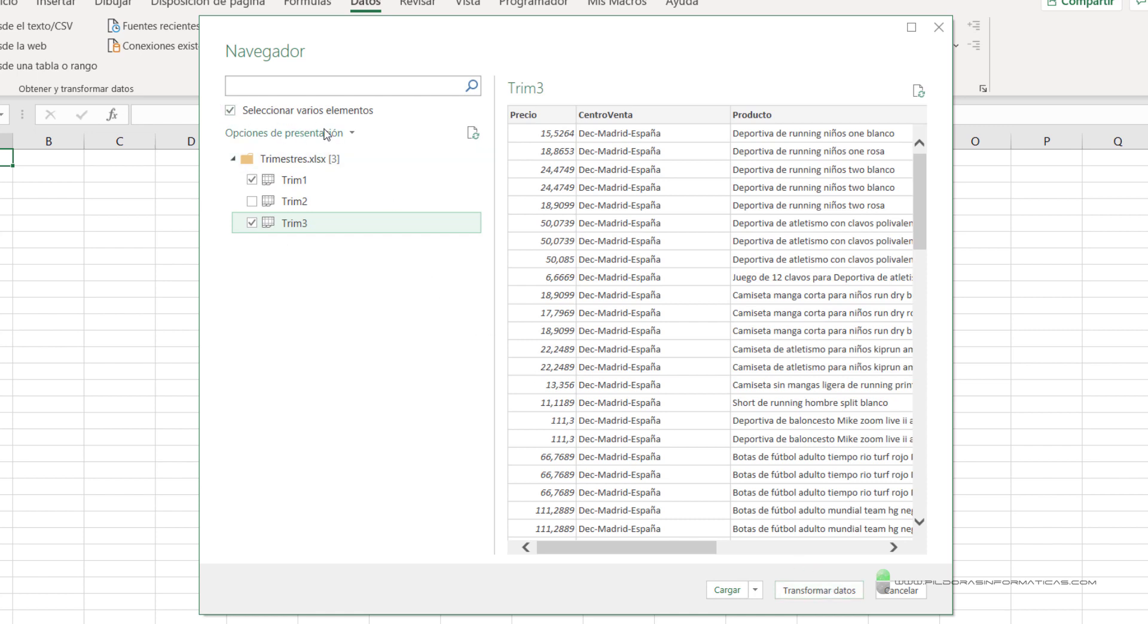
click(251, 201)
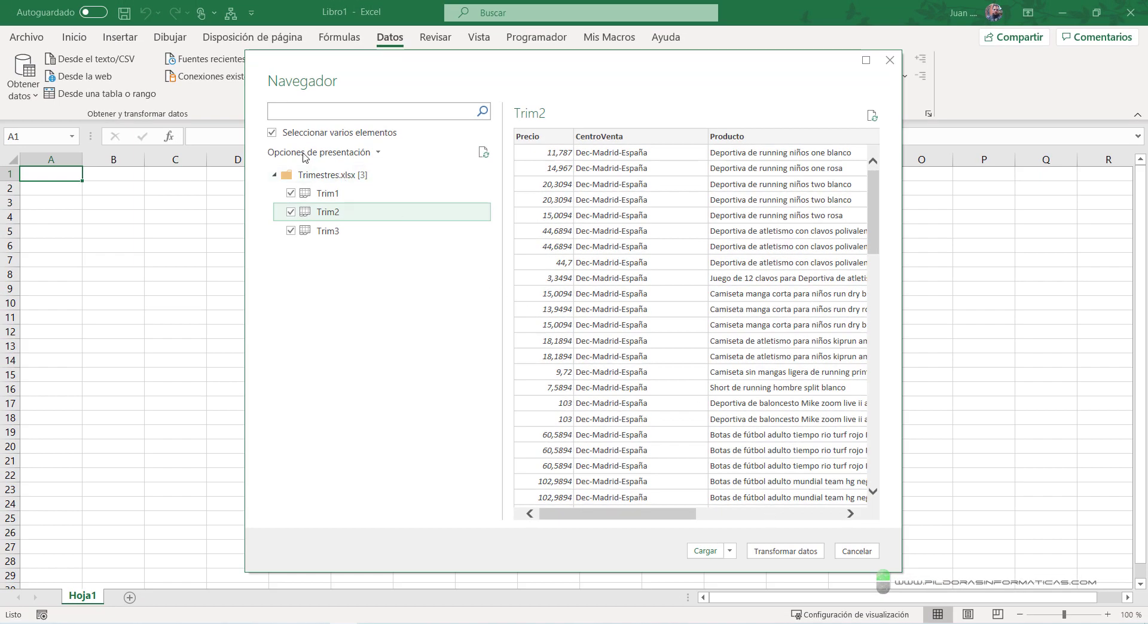
click(786, 555)
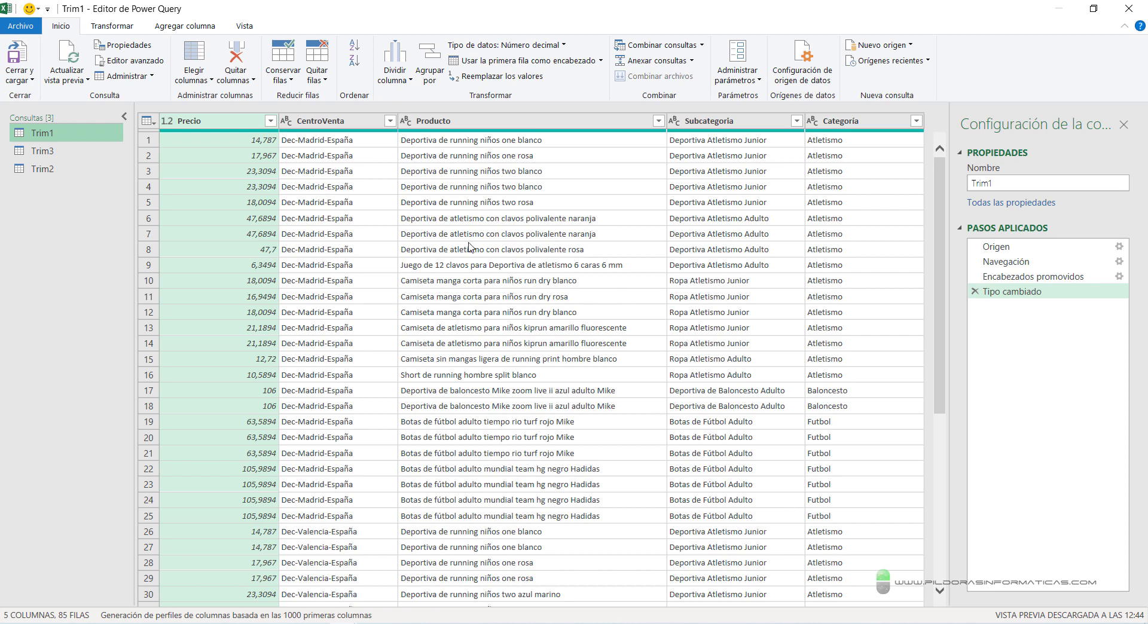
Step: Look through the rows of the Trim1 query and close the Power Query editor, discarding the three queries
mouse_move(3, 112)
mouse_down()
mouse_move(60, 145)
mouse_move(95, 190)
mouse_up()
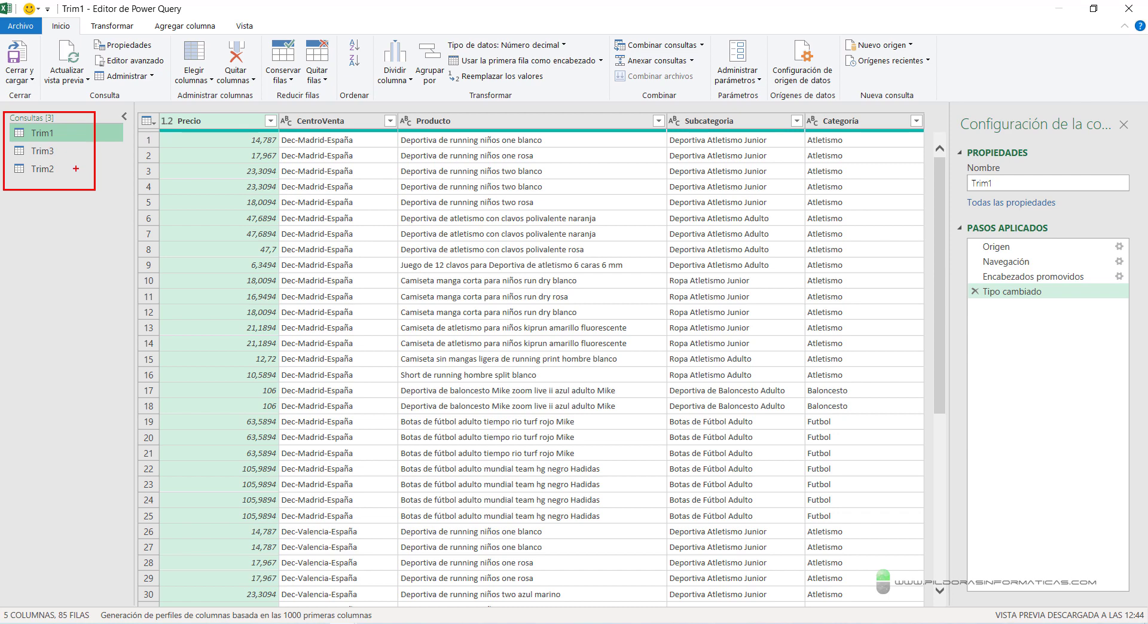
key(Escape)
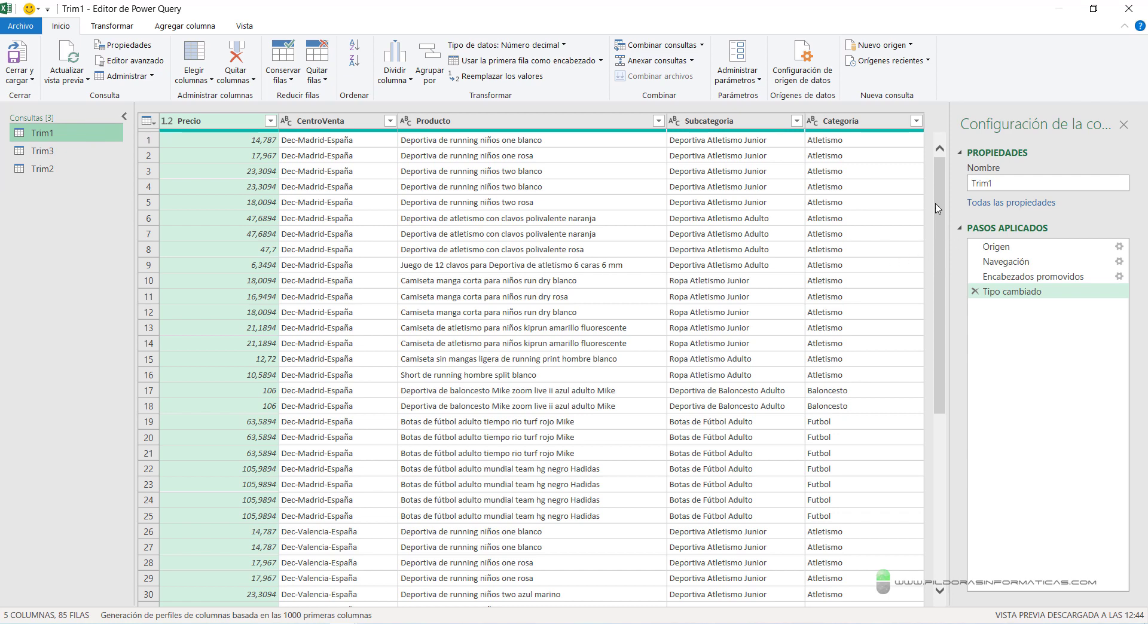
drag(940, 205, 935, 515)
drag(942, 464, 947, 200)
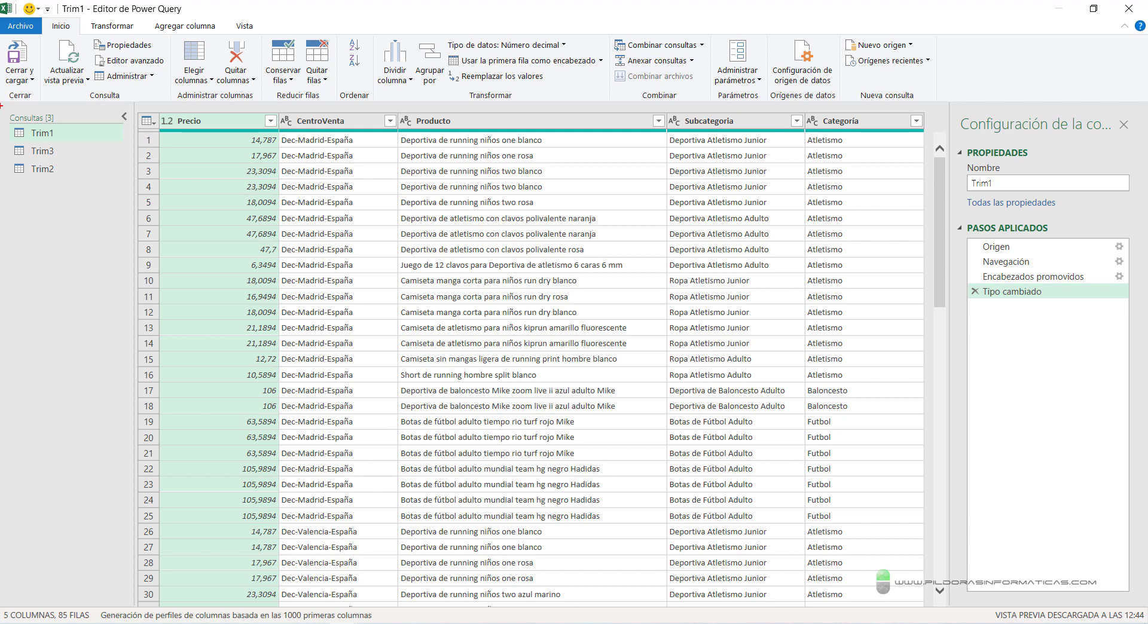
mouse_move(1, 105)
mouse_down()
mouse_move(115, 213)
mouse_move(316, 122)
mouse_up()
click(1132, 10)
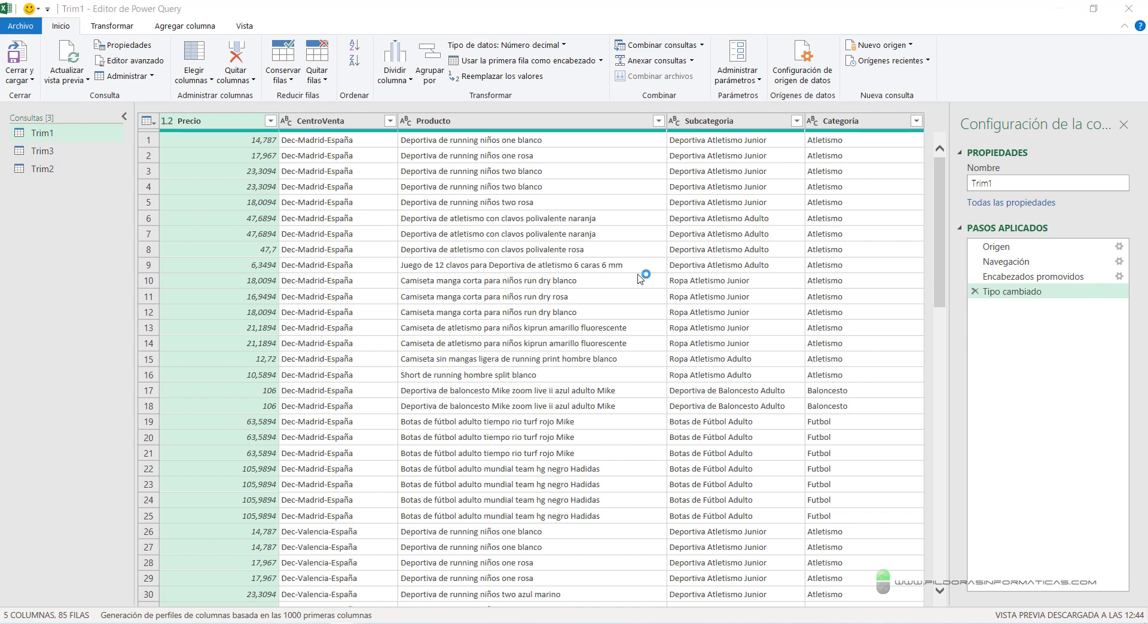
click(647, 344)
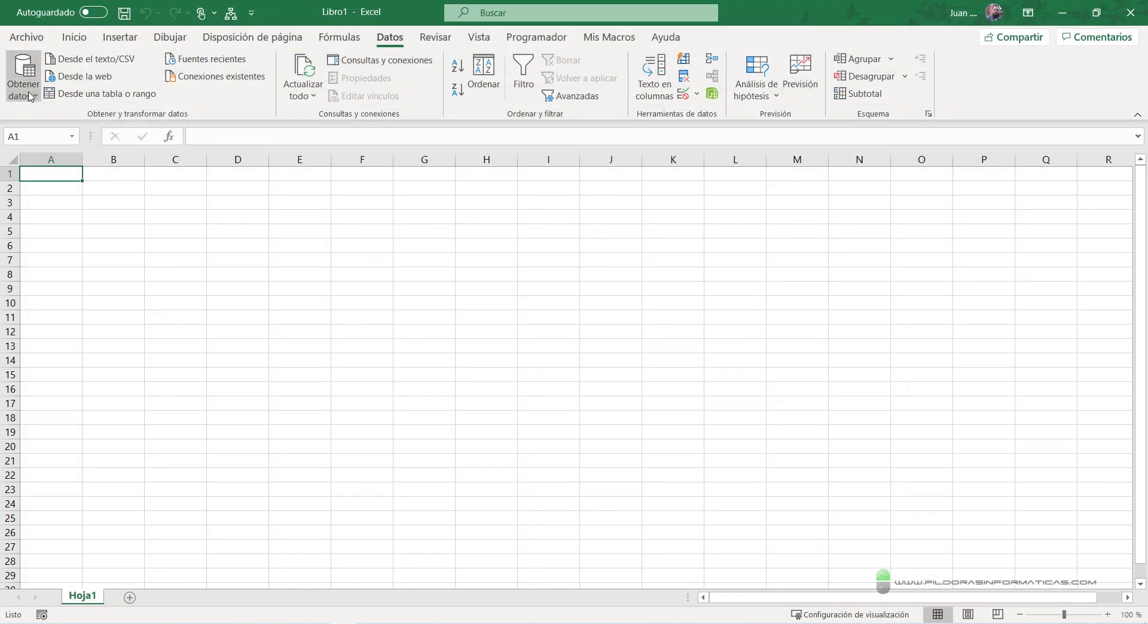
Step: Import Trimestres.xlsx as a data source, open the whole workbook for transformation in Power Query, and expand the list of queries
click(22, 92)
mouse_move(70, 125)
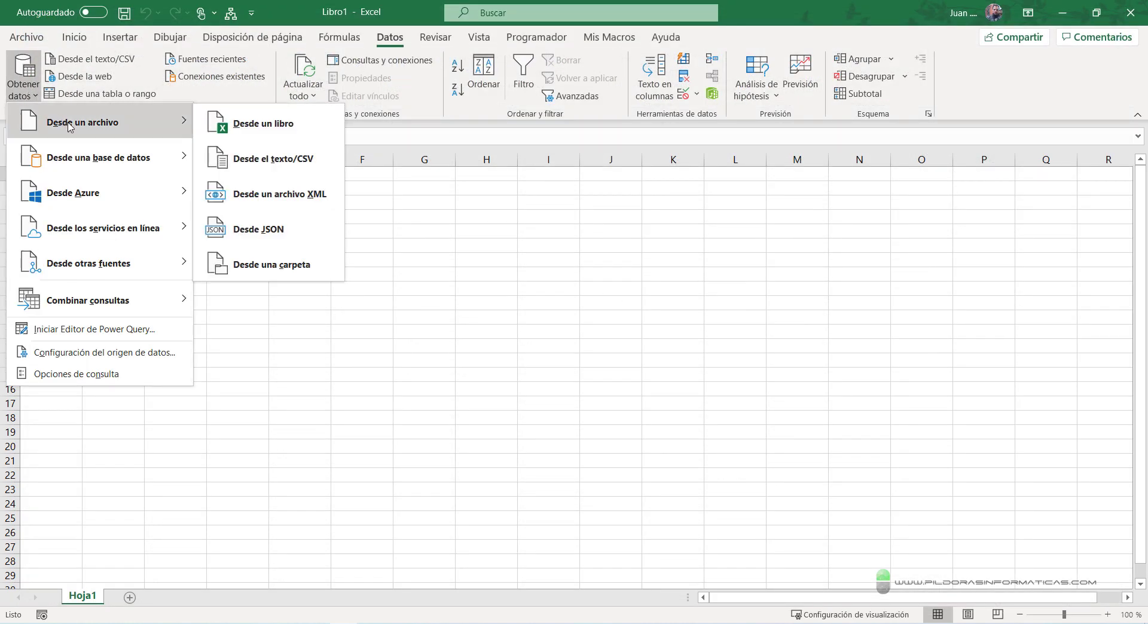
click(239, 124)
click(179, 105)
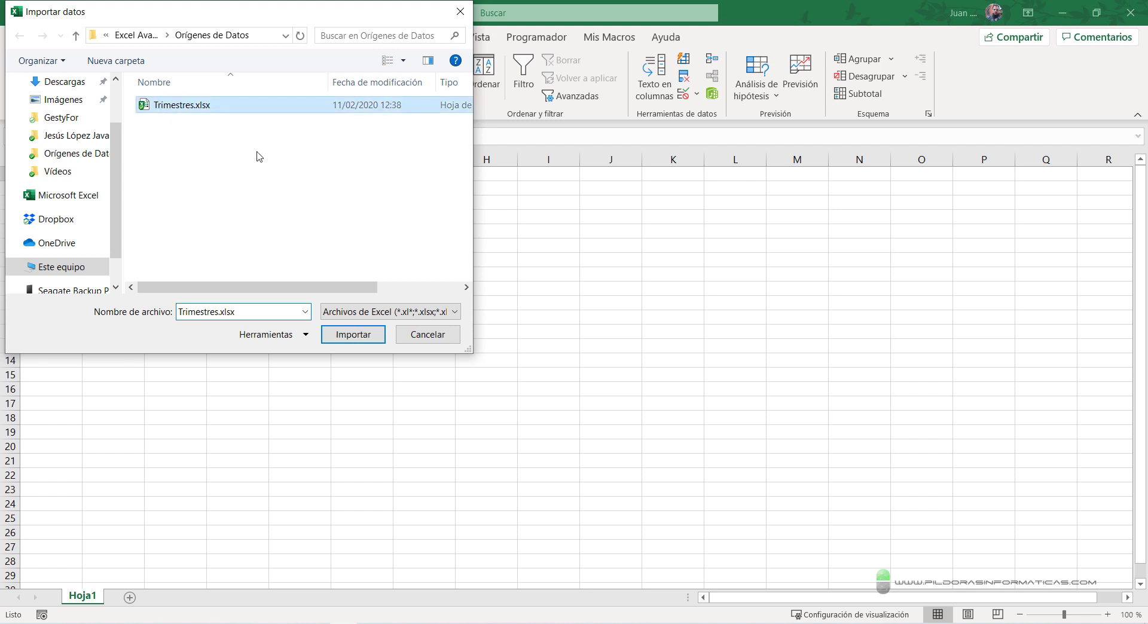
click(352, 334)
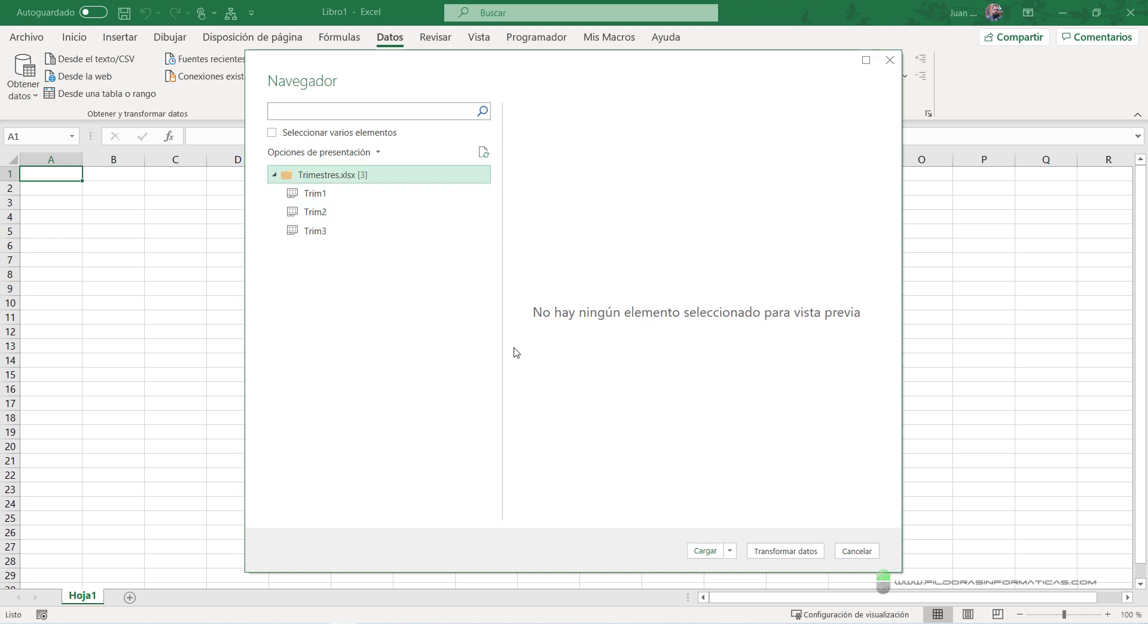
click(787, 557)
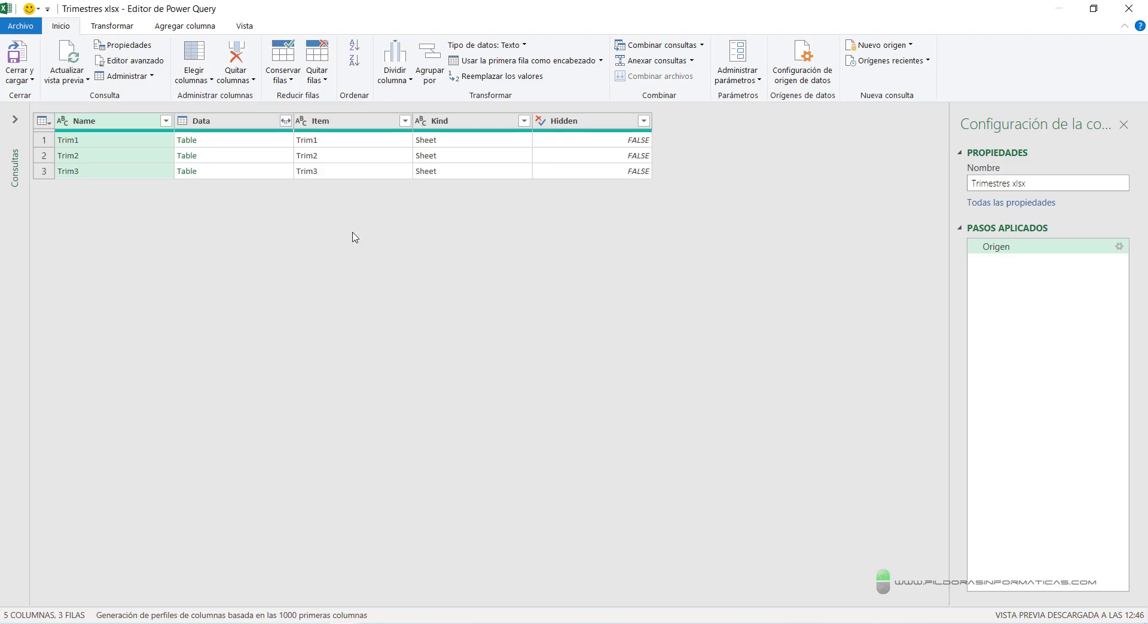
click(19, 123)
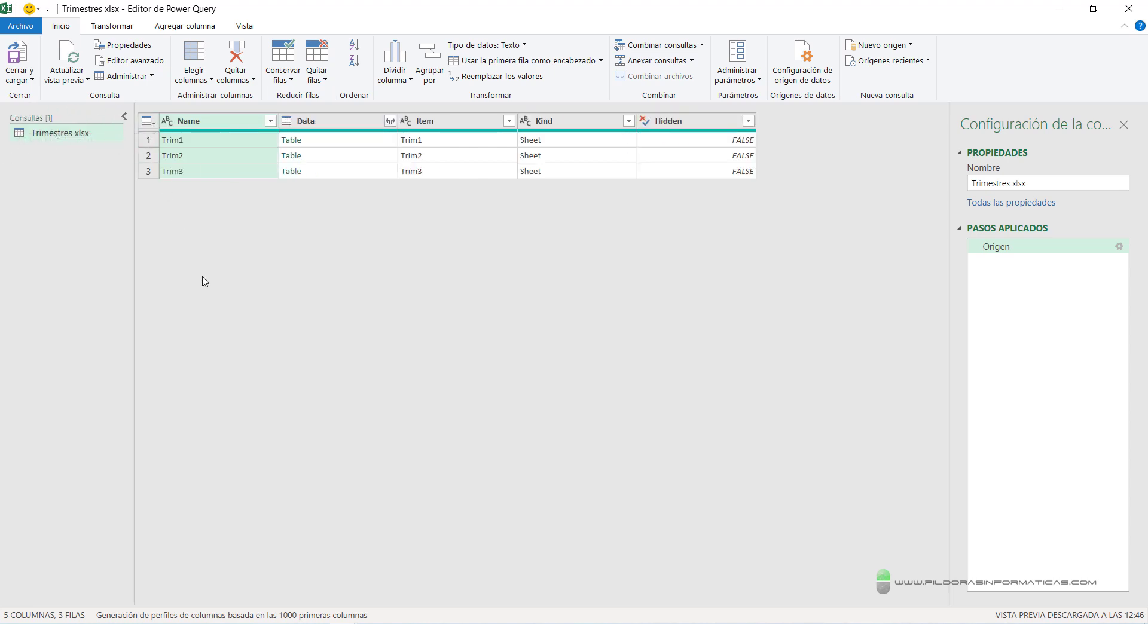
drag(136, 107, 785, 209)
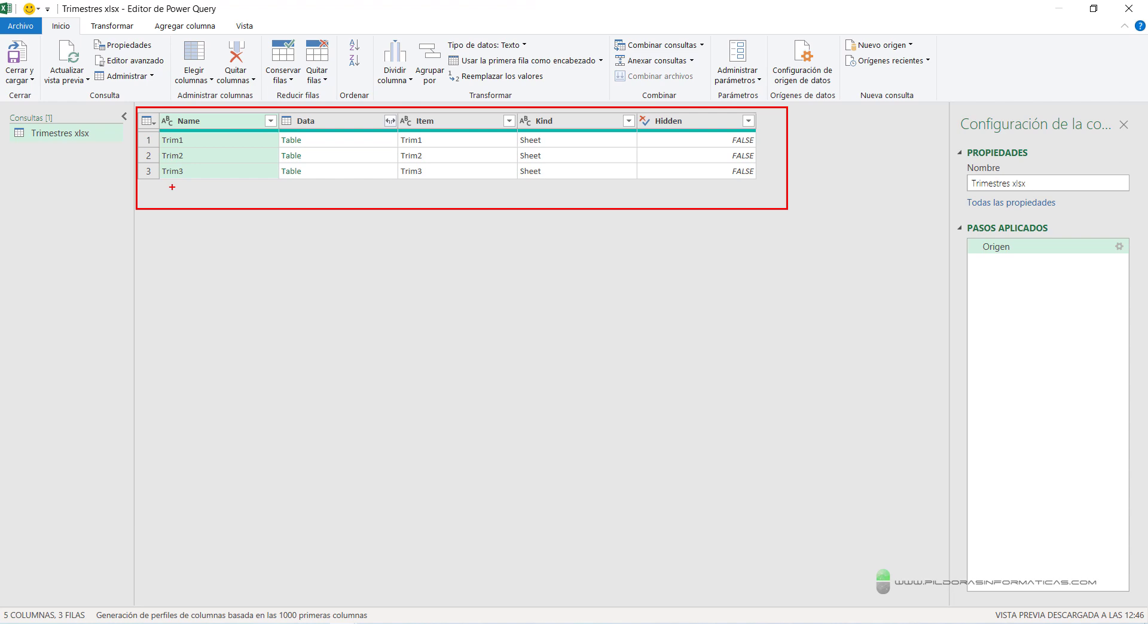
key(Escape)
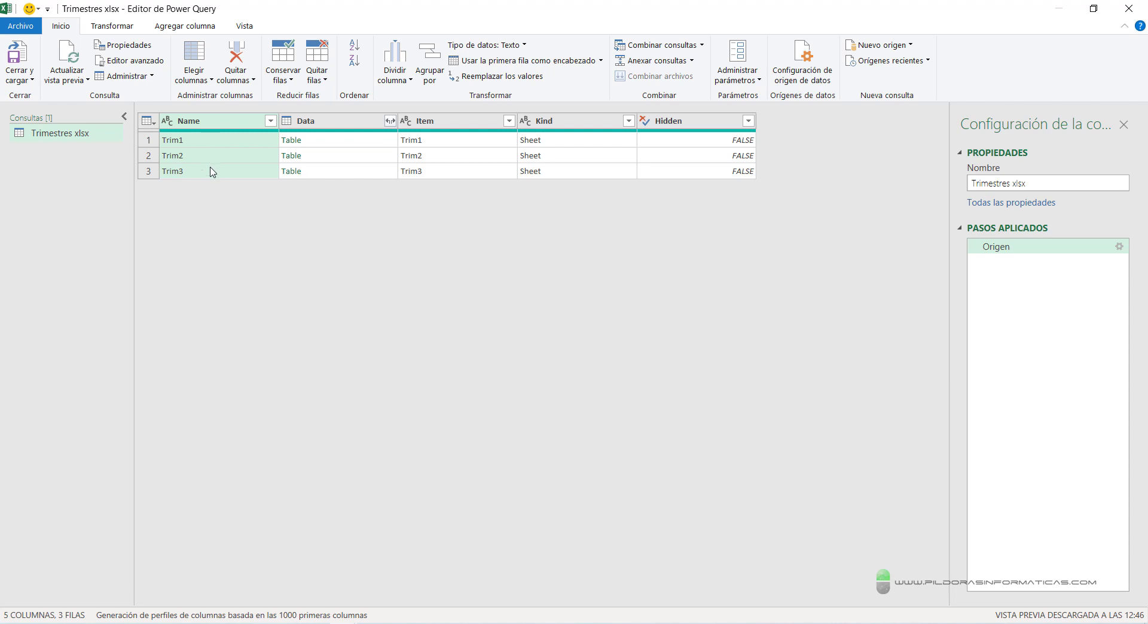
Step: Filter Trim2 out of the Name column and clear that filter again
click(261, 143)
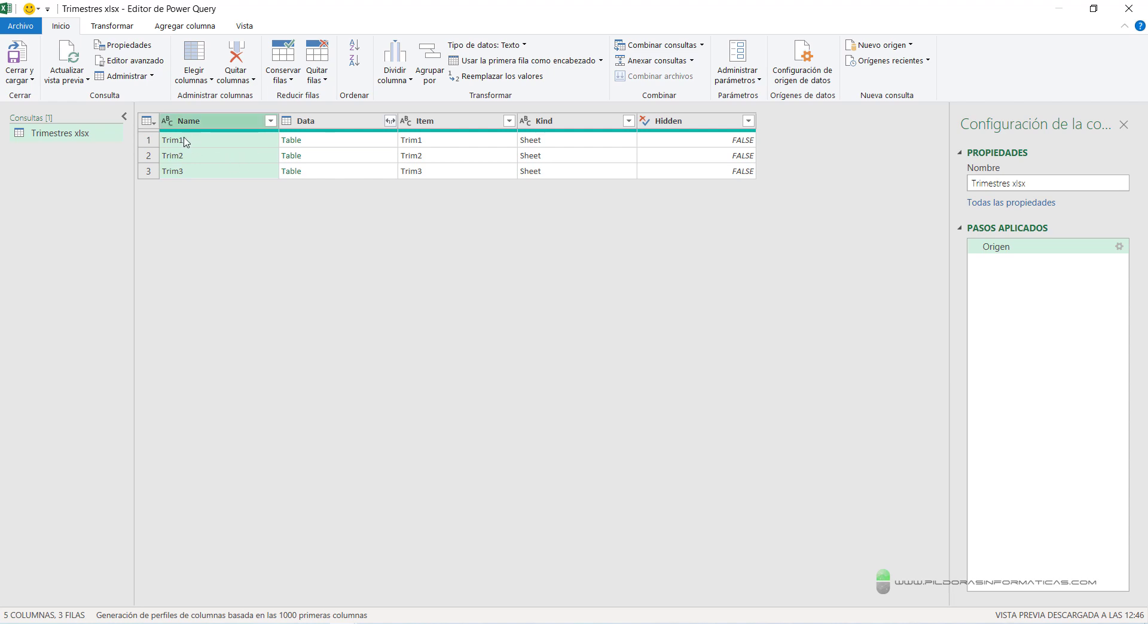
click(270, 121)
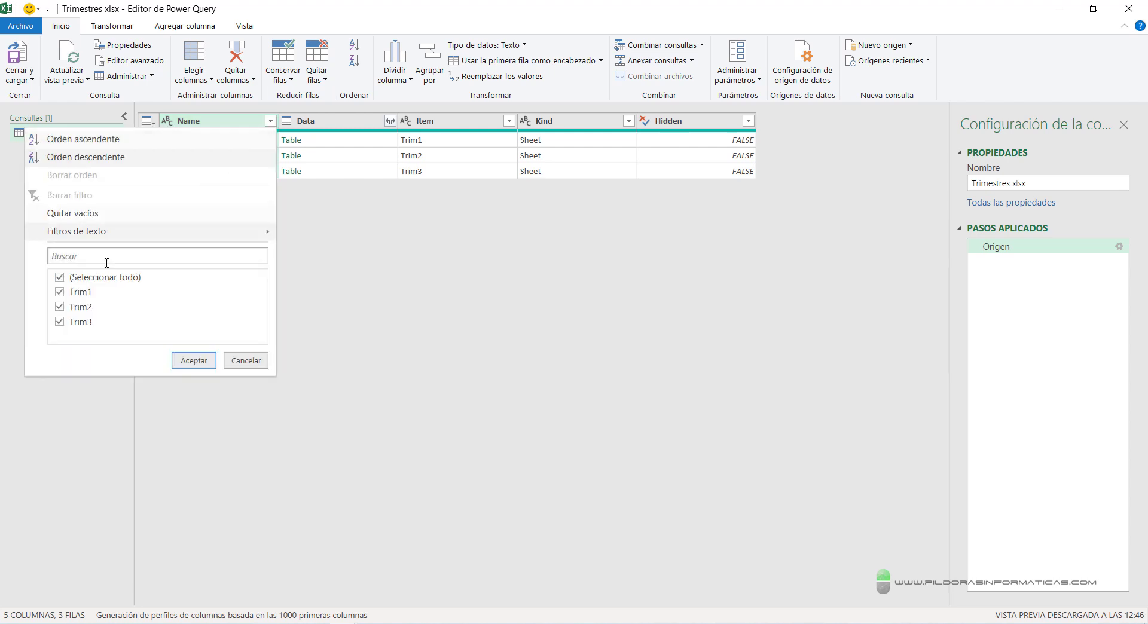
click(59, 306)
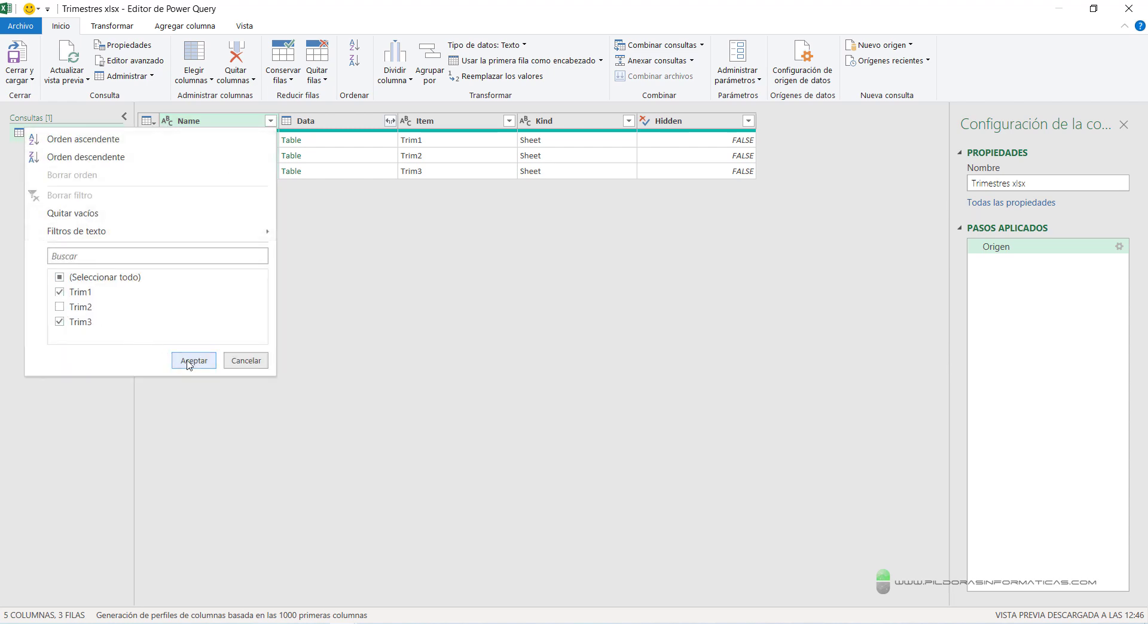
click(175, 359)
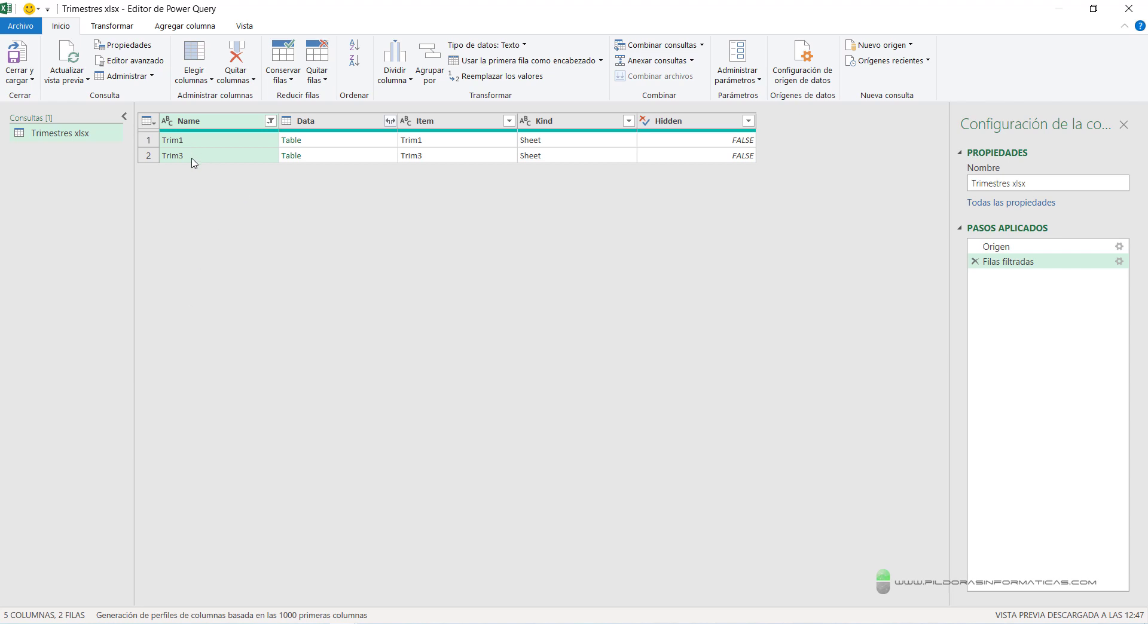
click(270, 120)
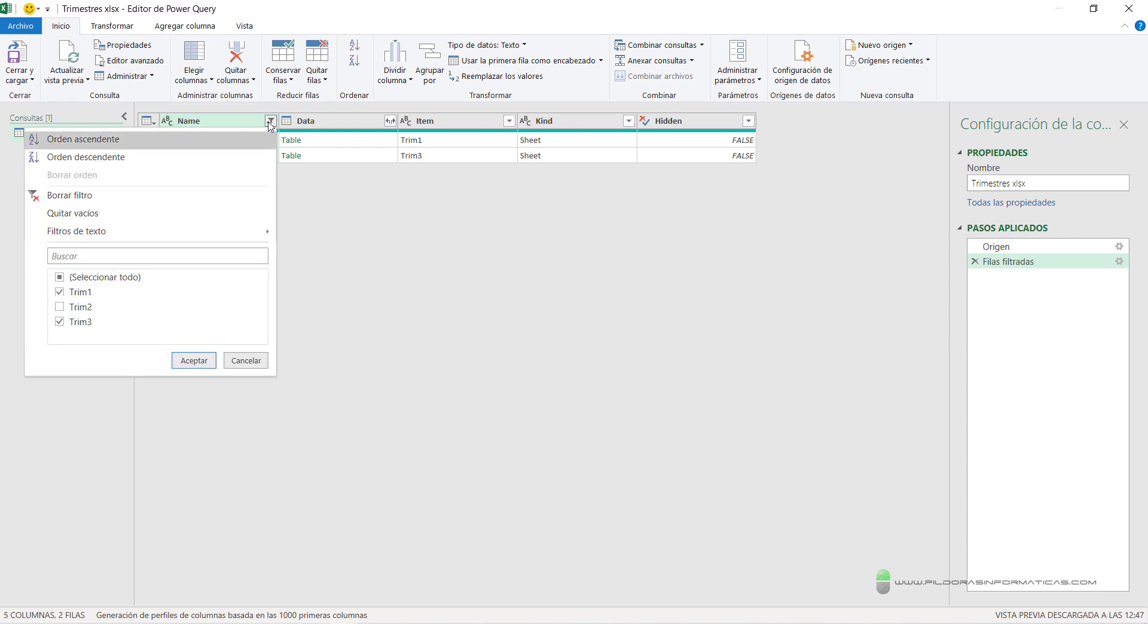
click(84, 197)
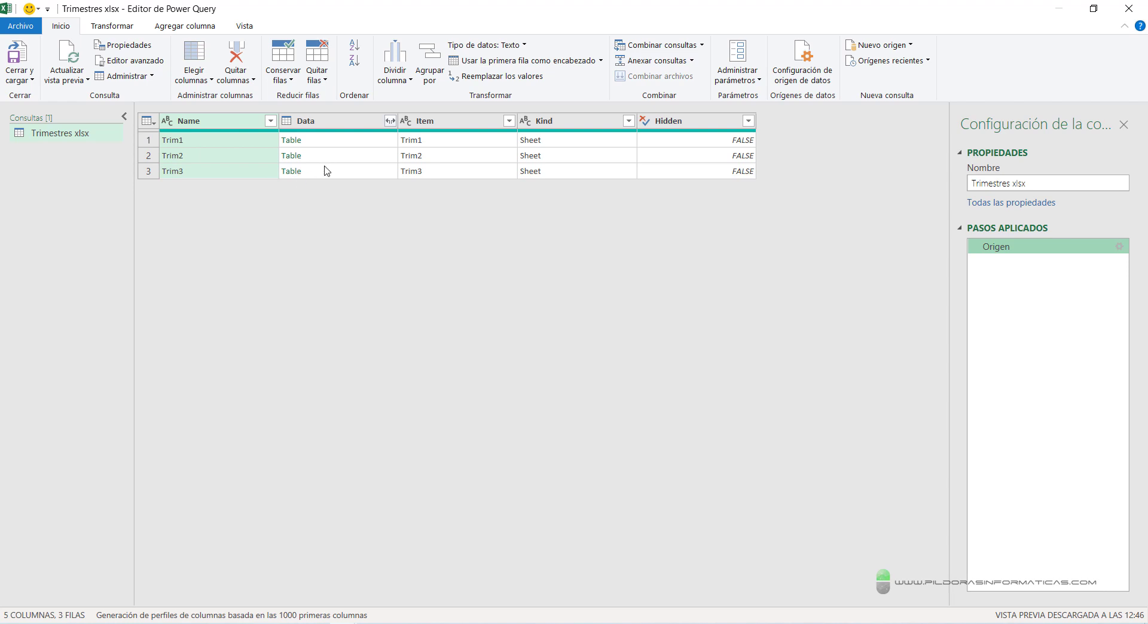
Step: Preview the tables held in the Data column for Trim1 and Trim2, enlarging the preview to read more rows
click(342, 143)
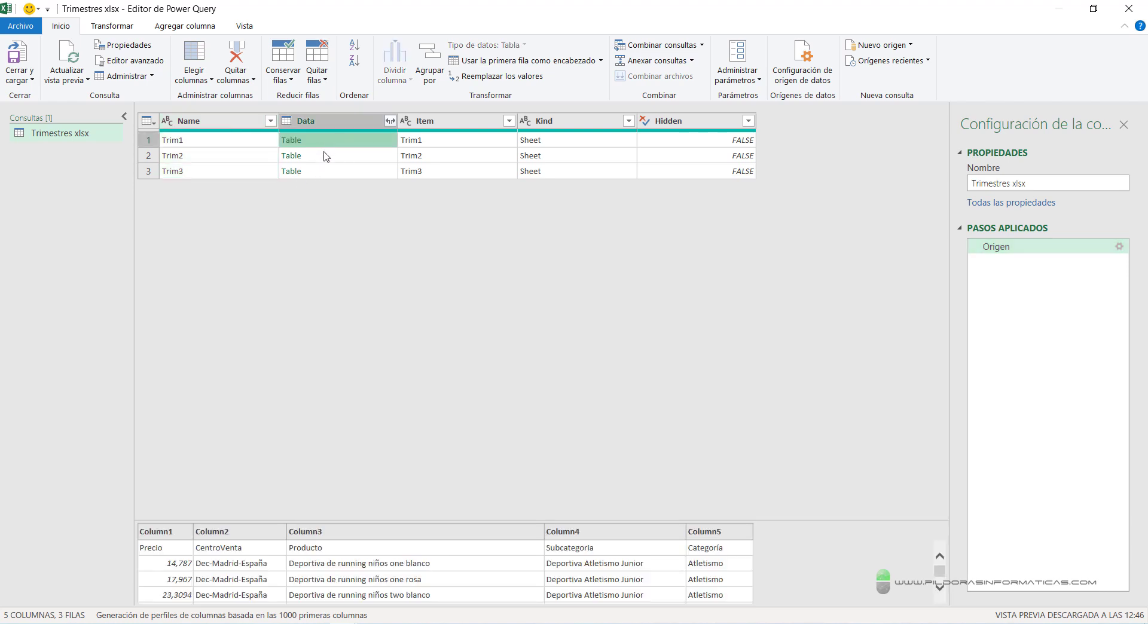
click(325, 157)
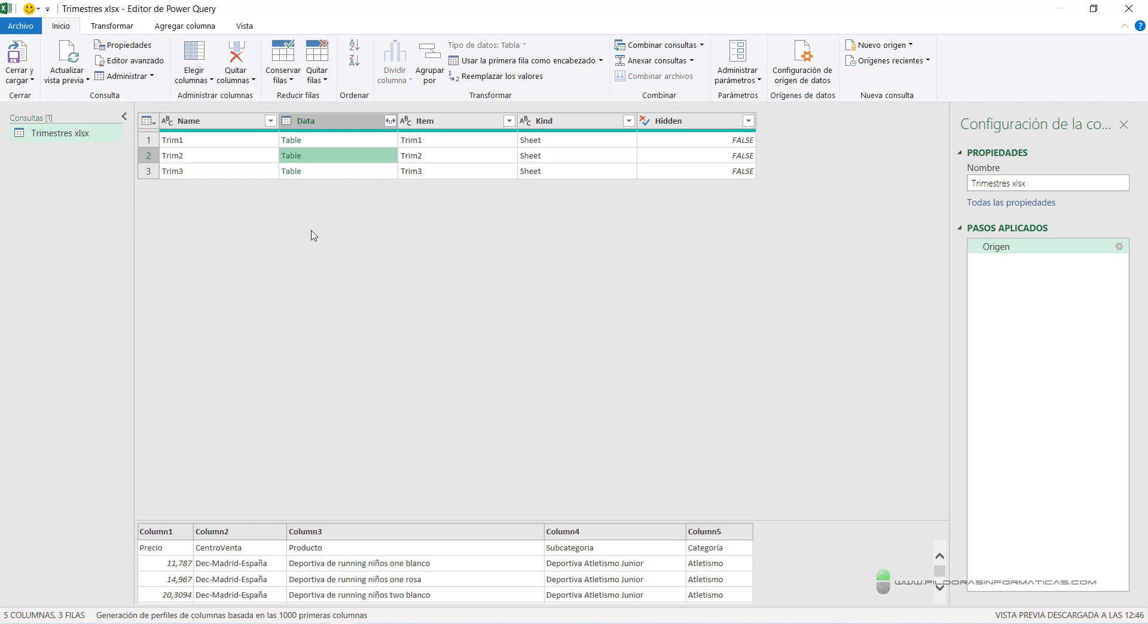
drag(335, 521, 381, 346)
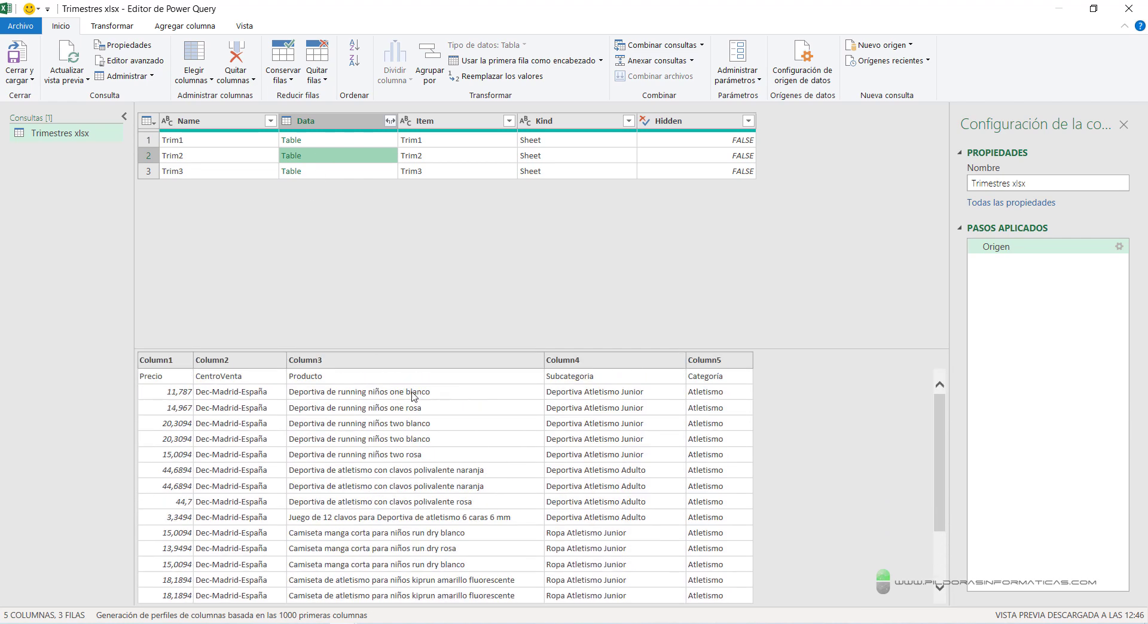
drag(450, 349, 453, 506)
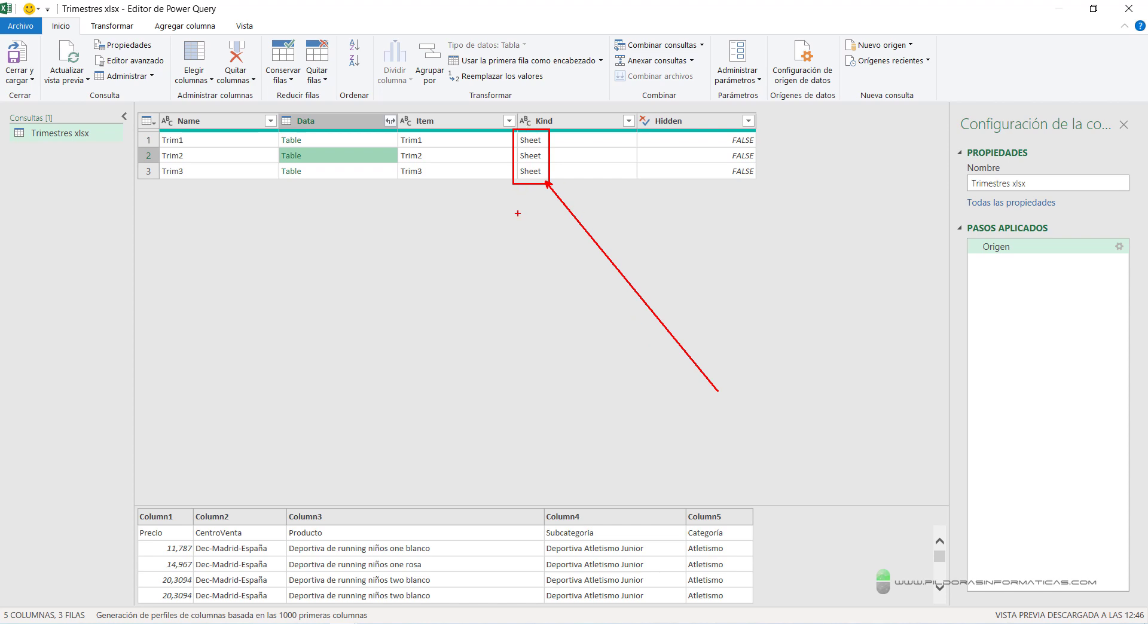
drag(520, 187, 613, 187)
drag(531, 221, 593, 221)
drag(529, 253, 599, 253)
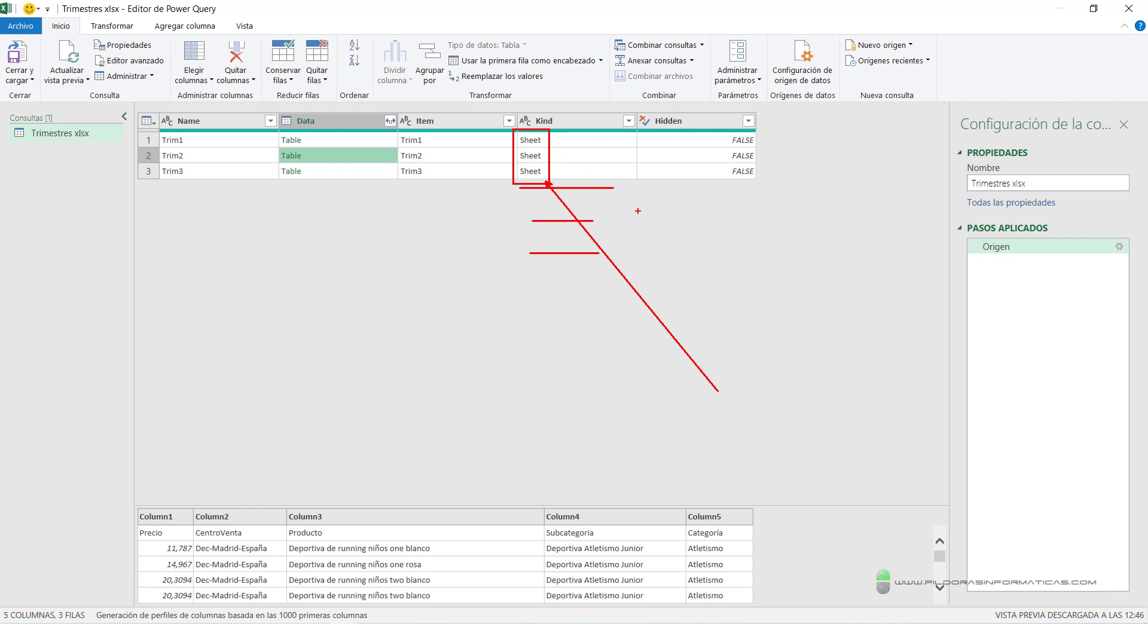
key(Escape)
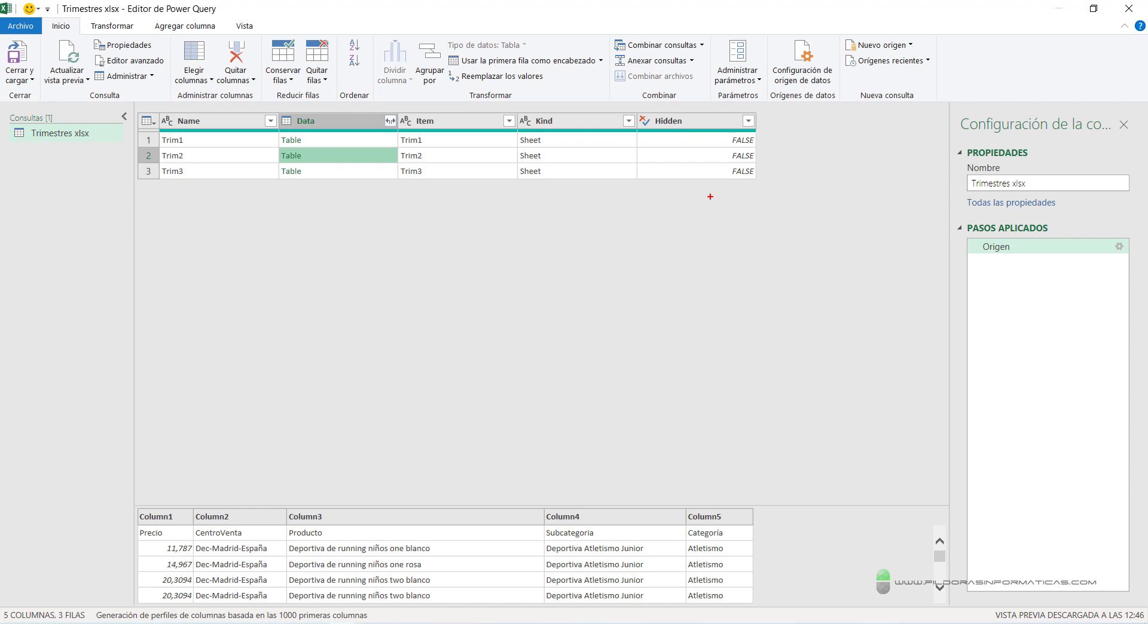
drag(629, 106, 785, 183)
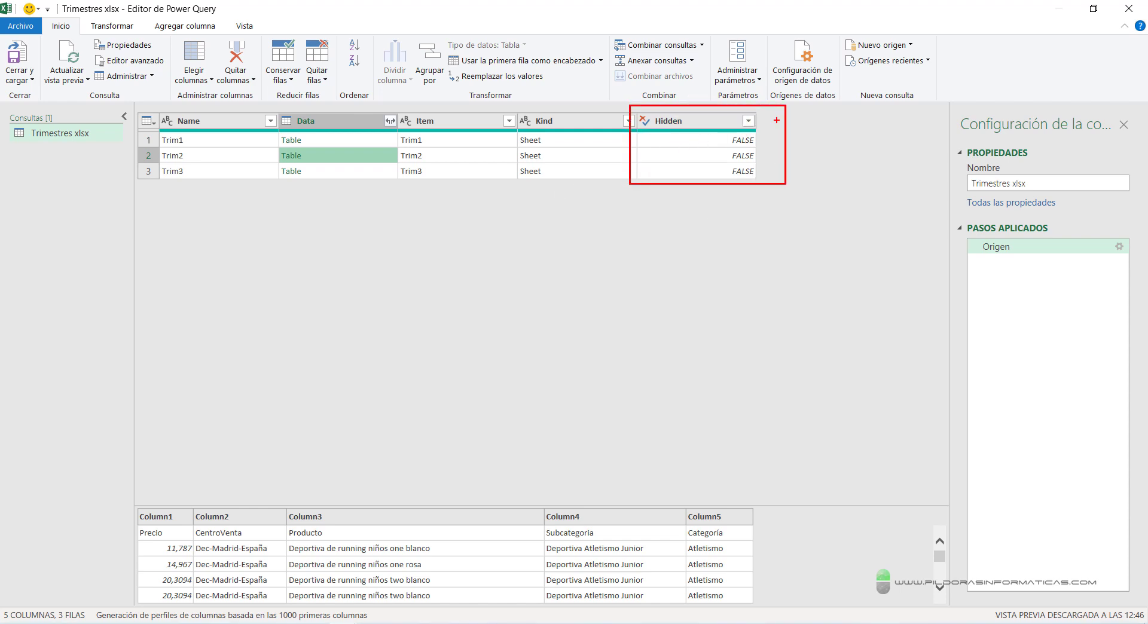
drag(768, 120, 865, 83)
drag(691, 123, 753, 100)
mouse_move(764, 140)
mouse_down()
mouse_move(821, 140)
mouse_move(804, 177)
mouse_move(847, 176)
mouse_up()
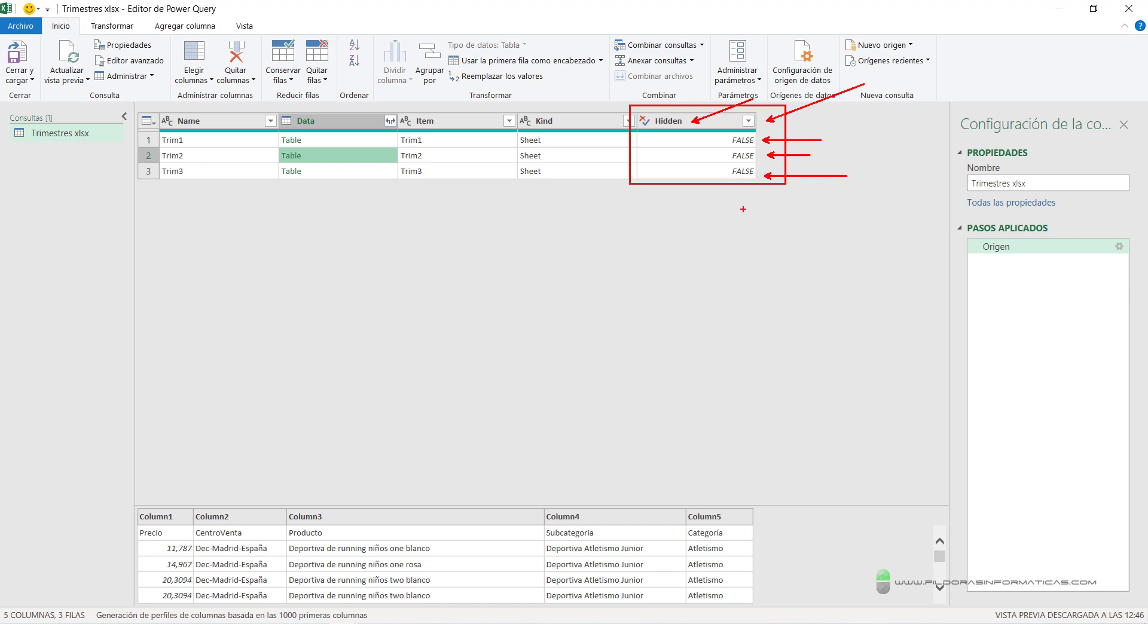
drag(727, 171, 659, 172)
key(Escape)
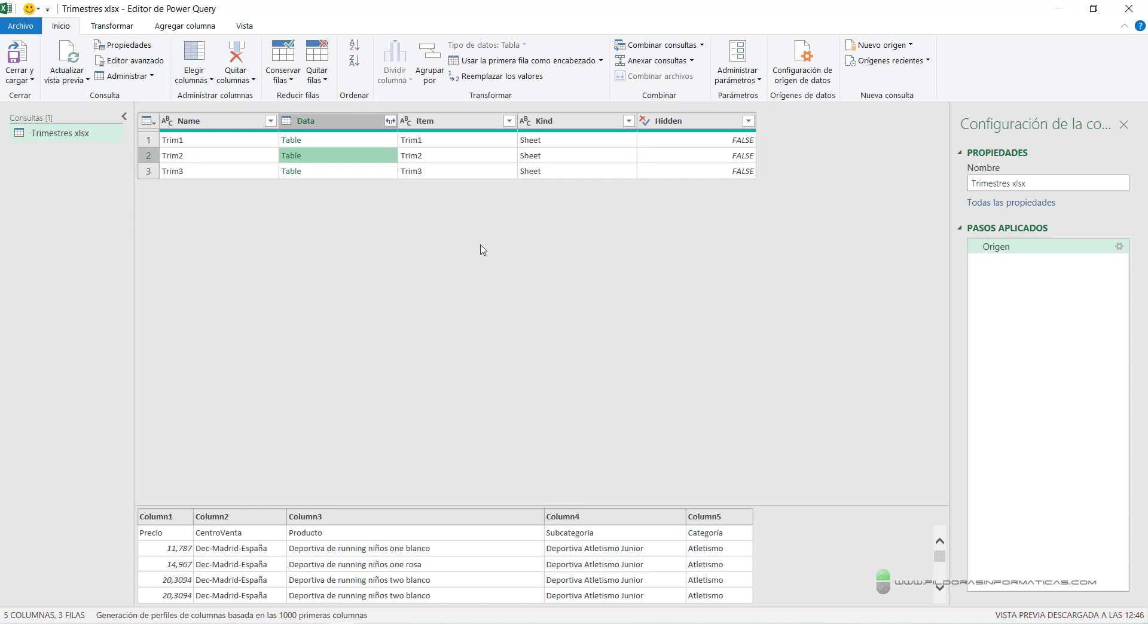
click(212, 120)
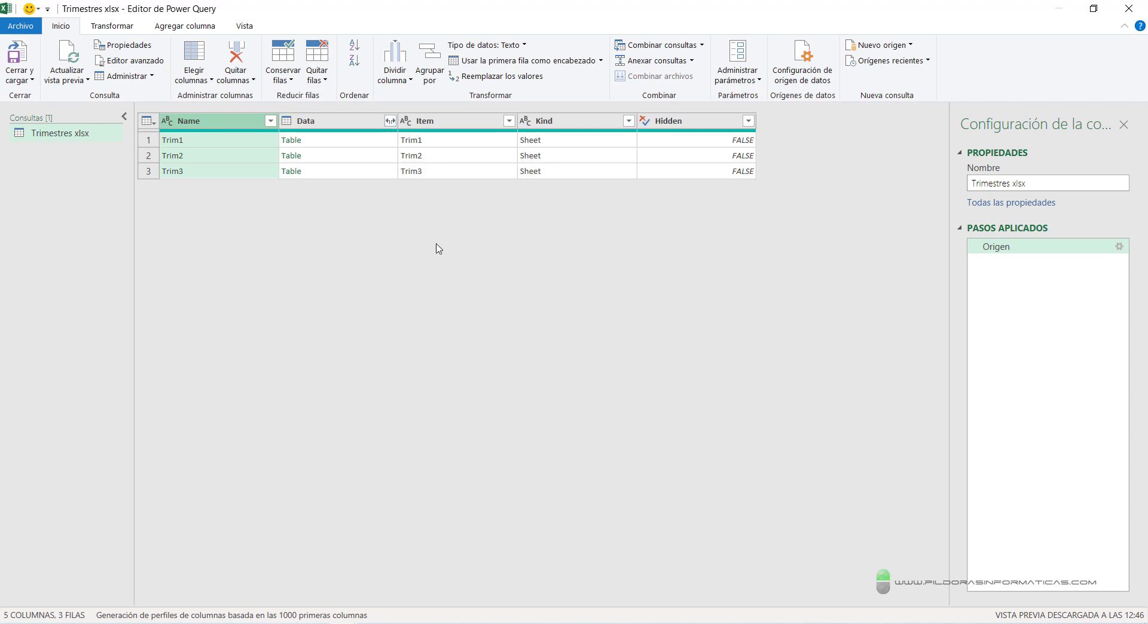
drag(279, 111, 402, 201)
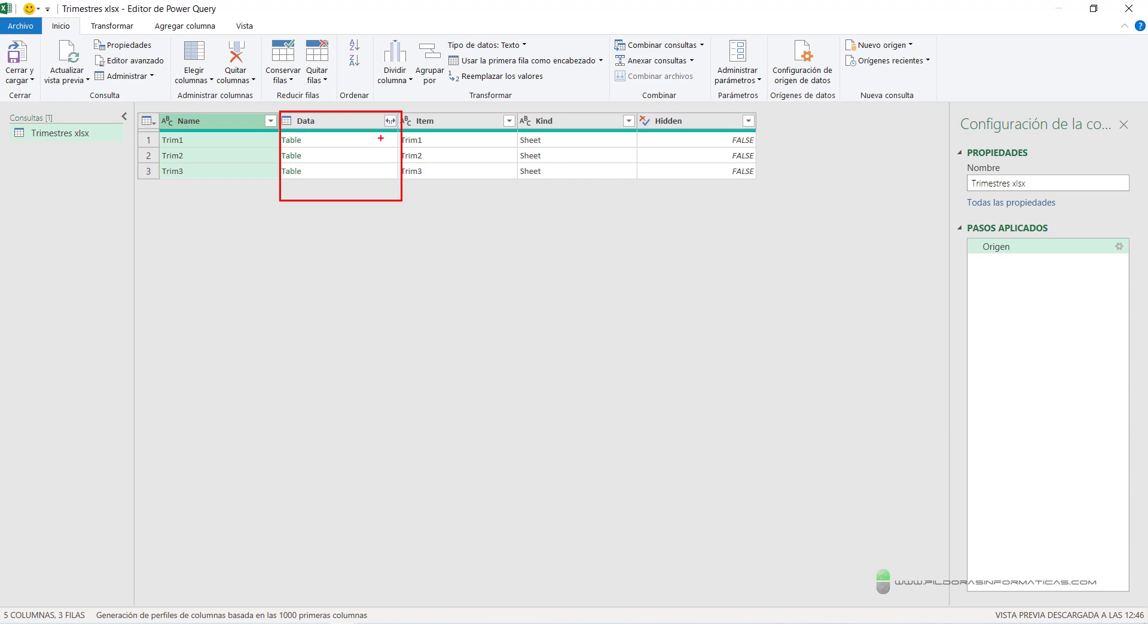
drag(392, 129, 430, 260)
key(Escape)
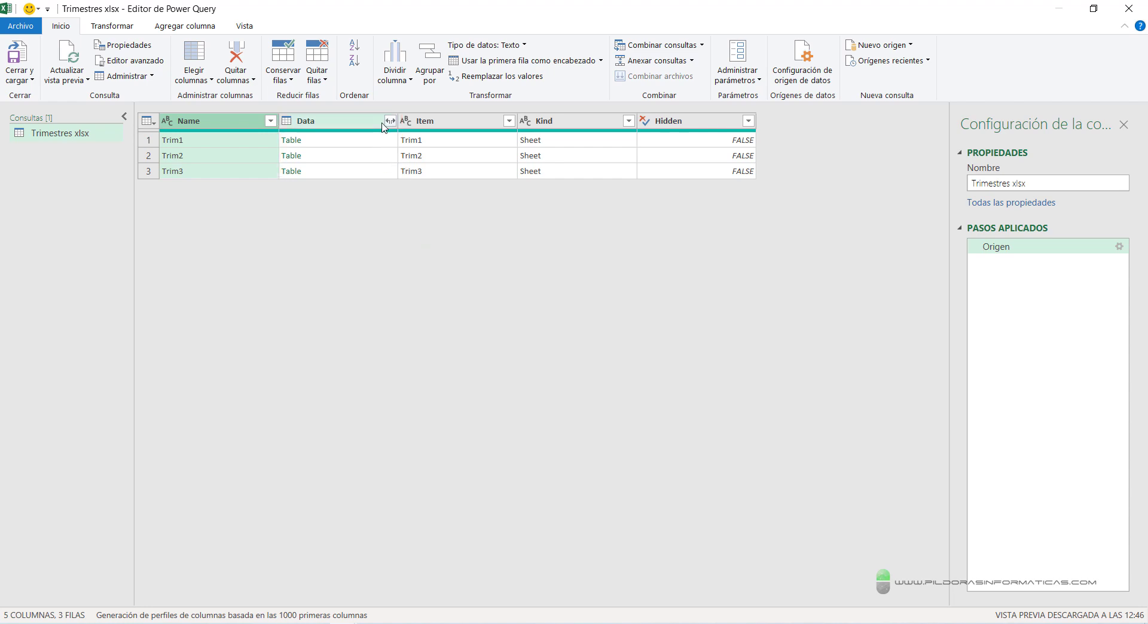
Step: Review the Expand and Aggregate options and the column name prefix setting for the Data column without applying them
click(390, 121)
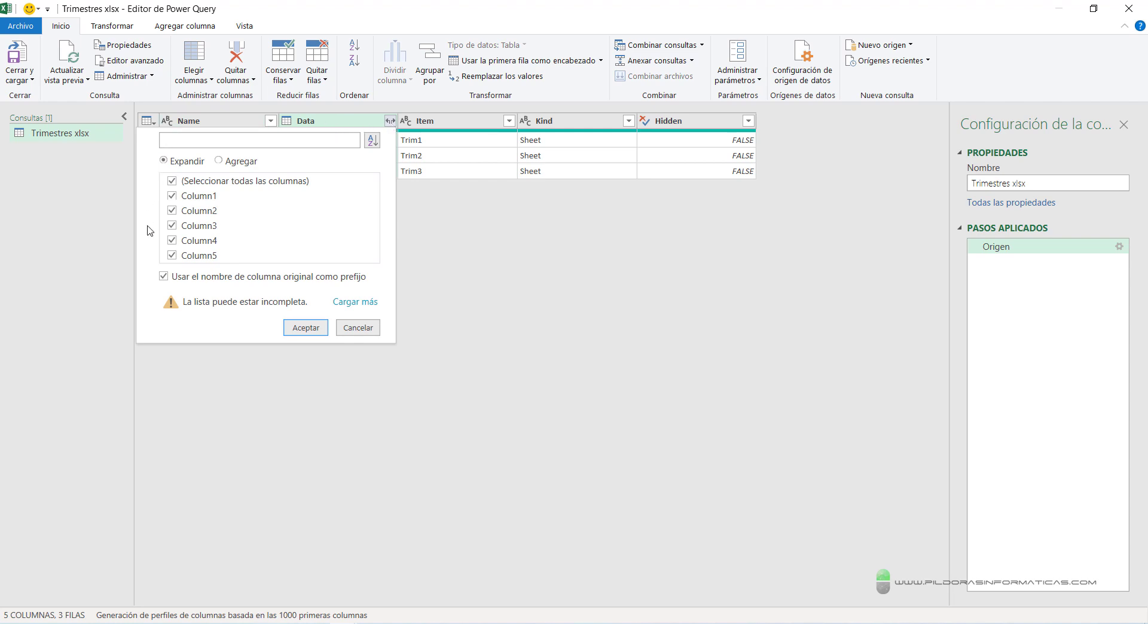
key(Tab)
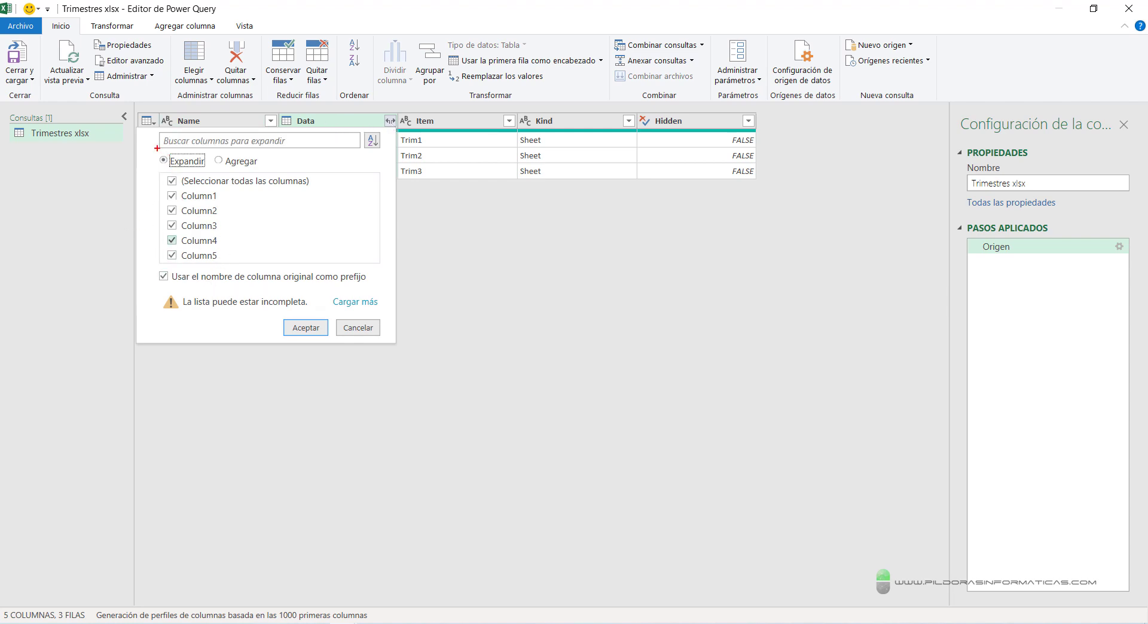
drag(157, 148, 207, 172)
key(Escape)
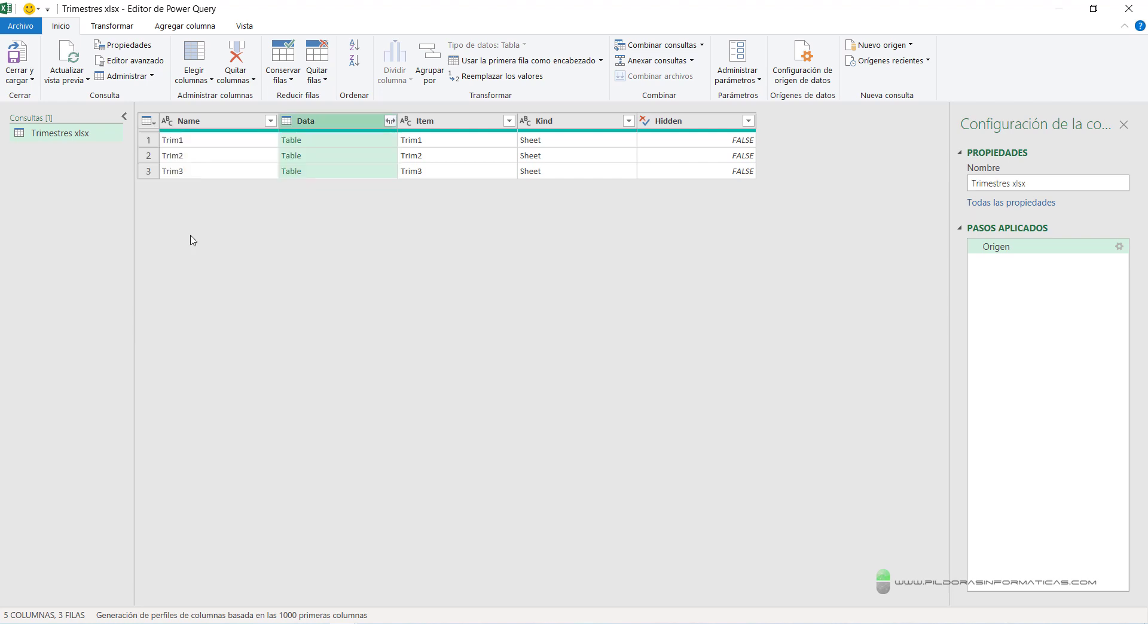
click(390, 122)
click(236, 161)
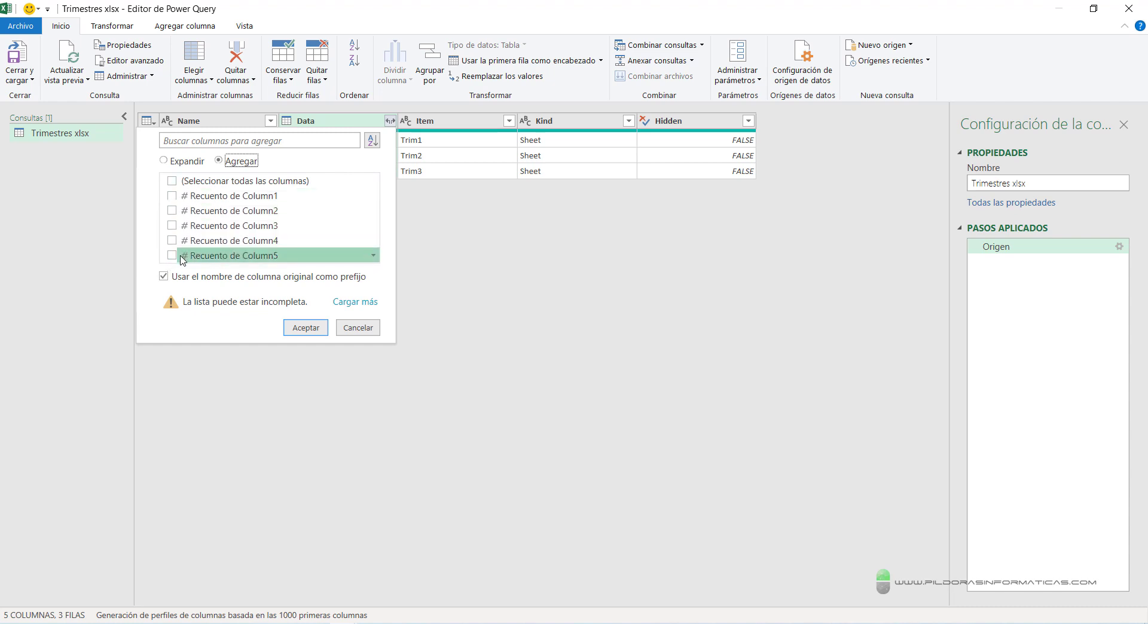
click(163, 160)
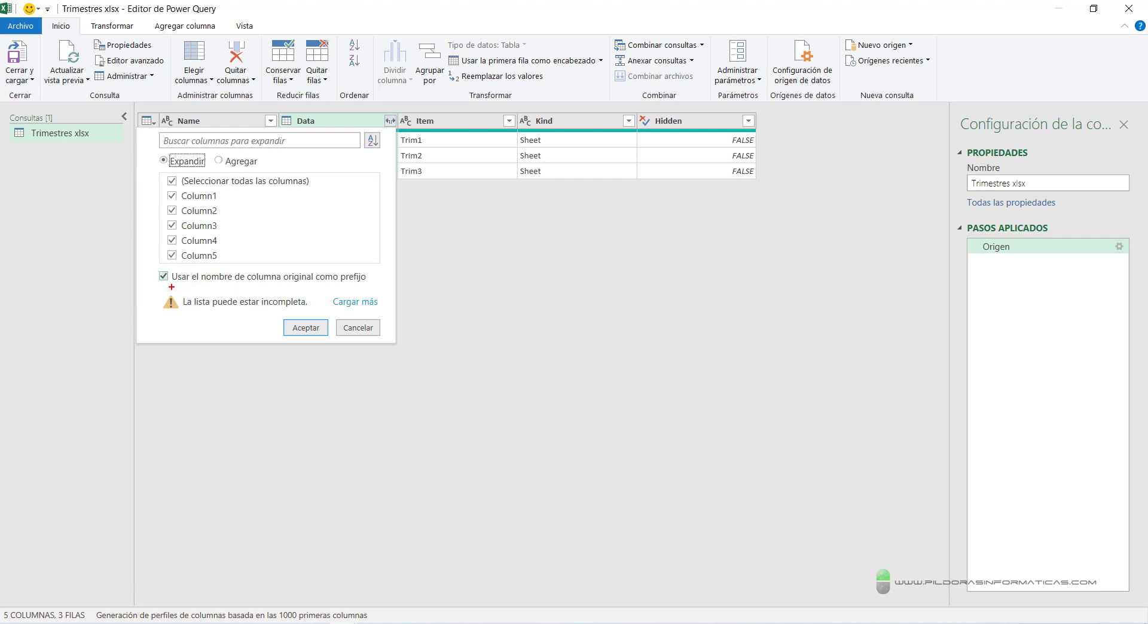
drag(171, 287, 361, 286)
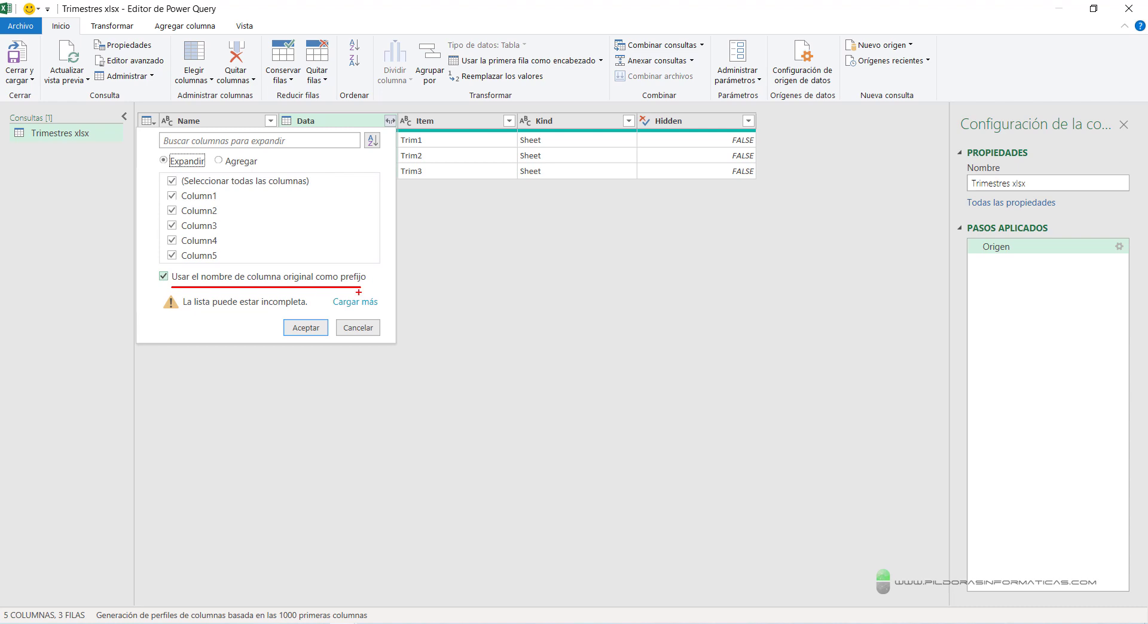
key(Escape)
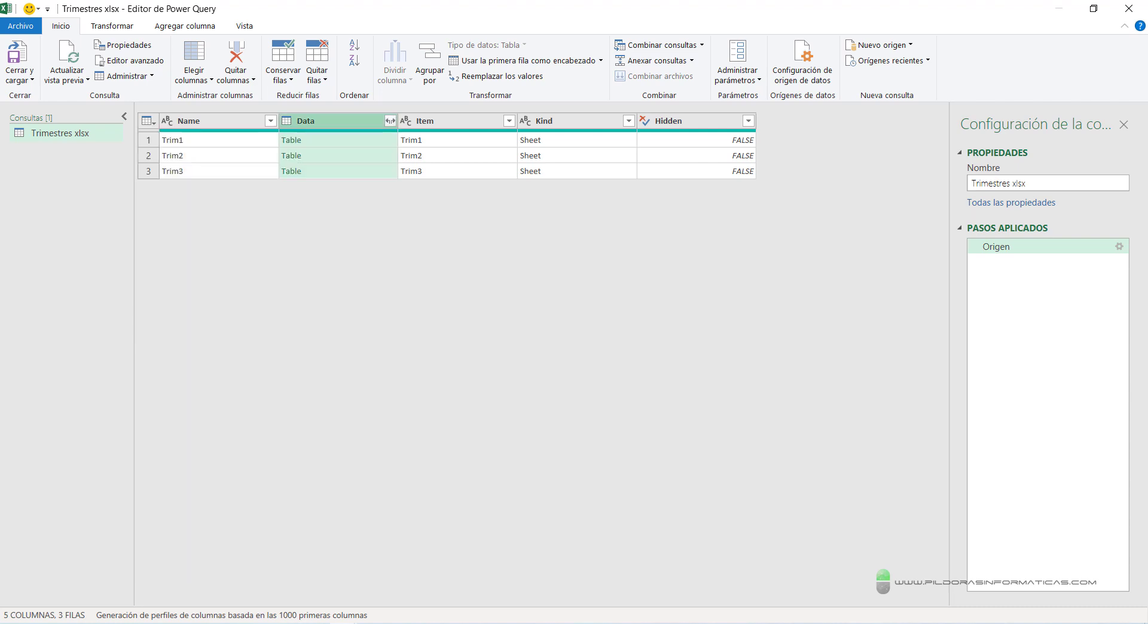
Step: Expand all columns of the Data tables with the original column name as prefix, and remove that expansion from the applied steps
click(390, 121)
click(163, 277)
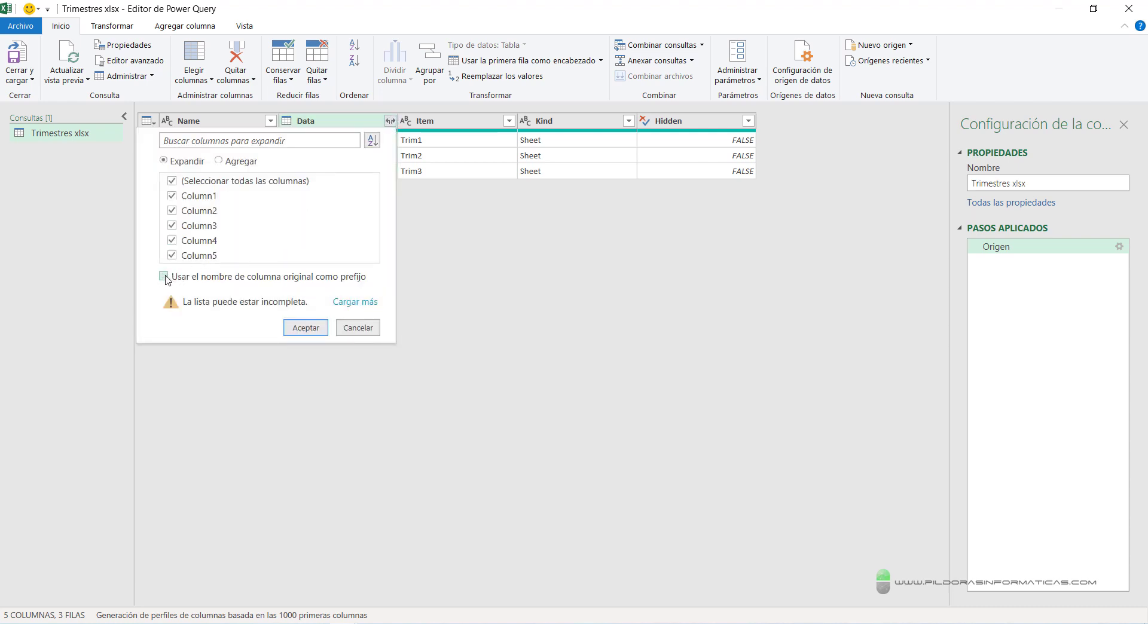
click(305, 328)
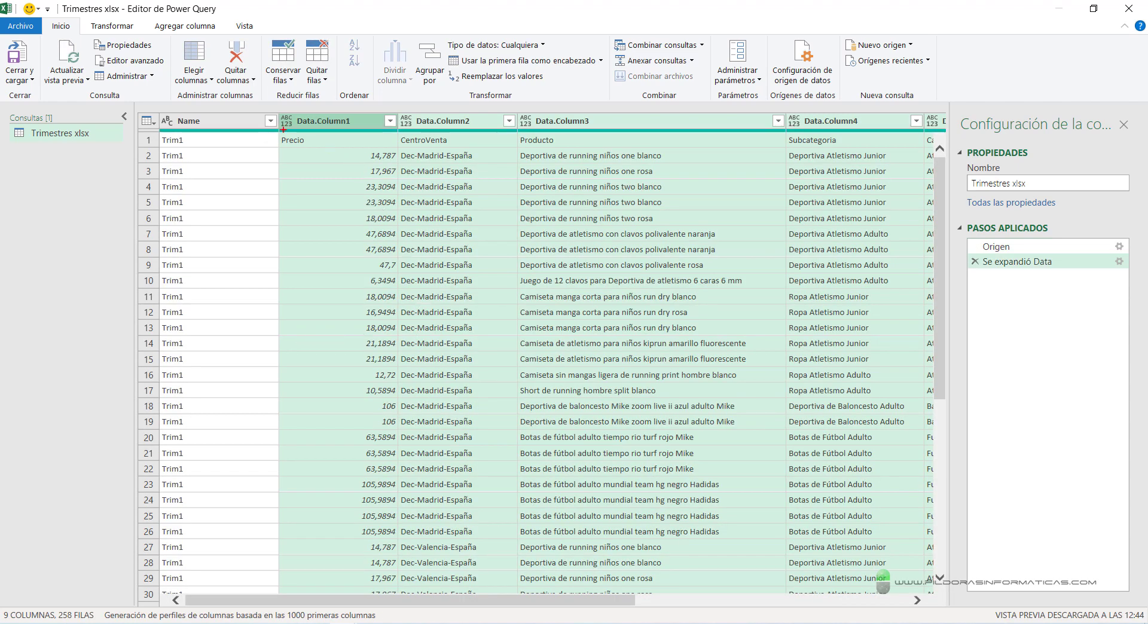
drag(212, 121, 296, 93)
drag(368, 117, 438, 86)
drag(478, 118, 581, 68)
drag(631, 128, 744, 93)
key(Escape)
click(975, 262)
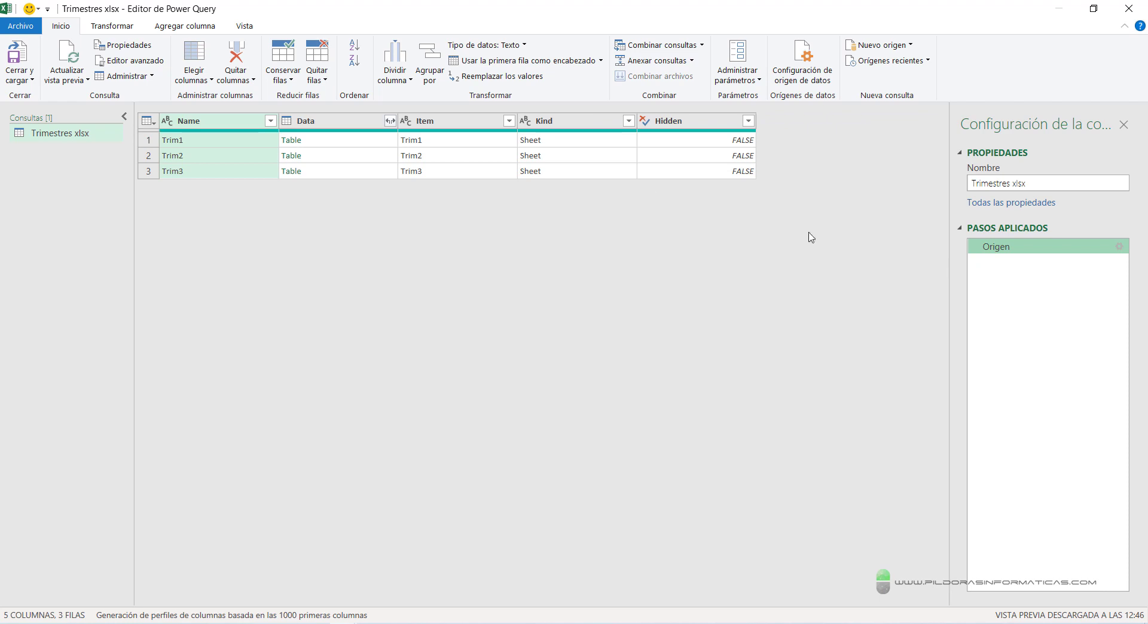
Step: Expand all columns of the Data tables without using the original column name as prefix
click(391, 121)
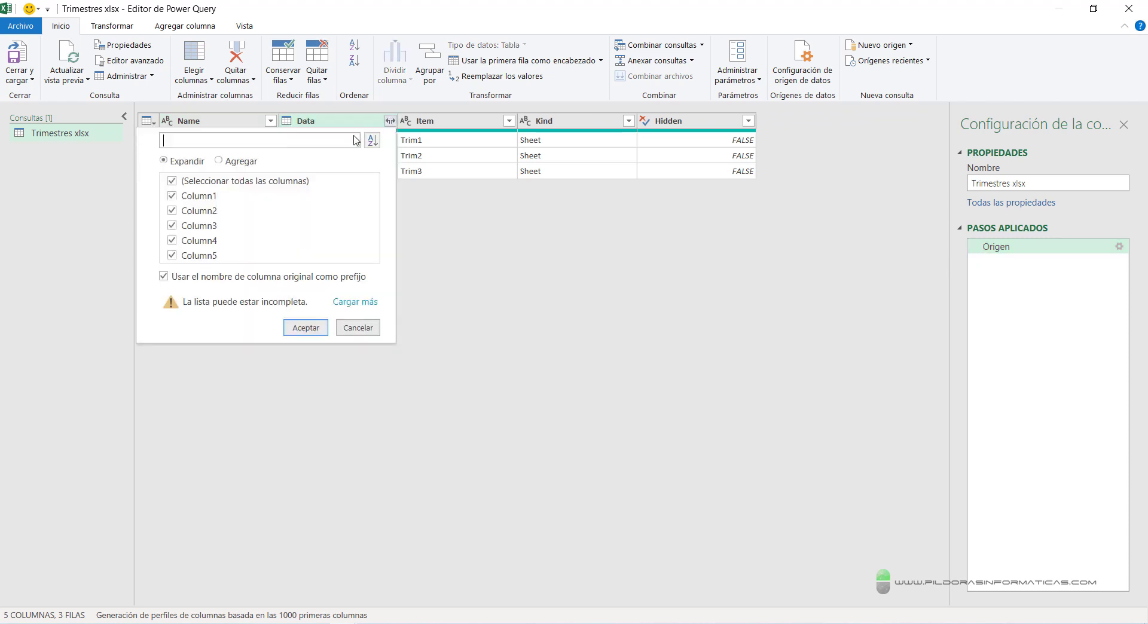
click(164, 278)
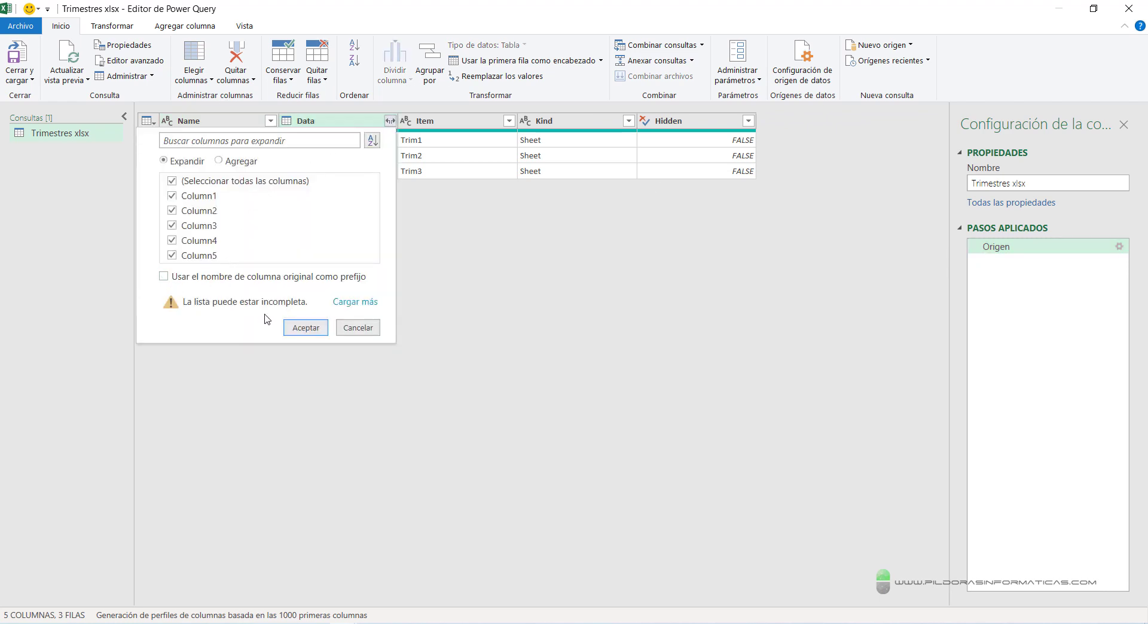
click(310, 330)
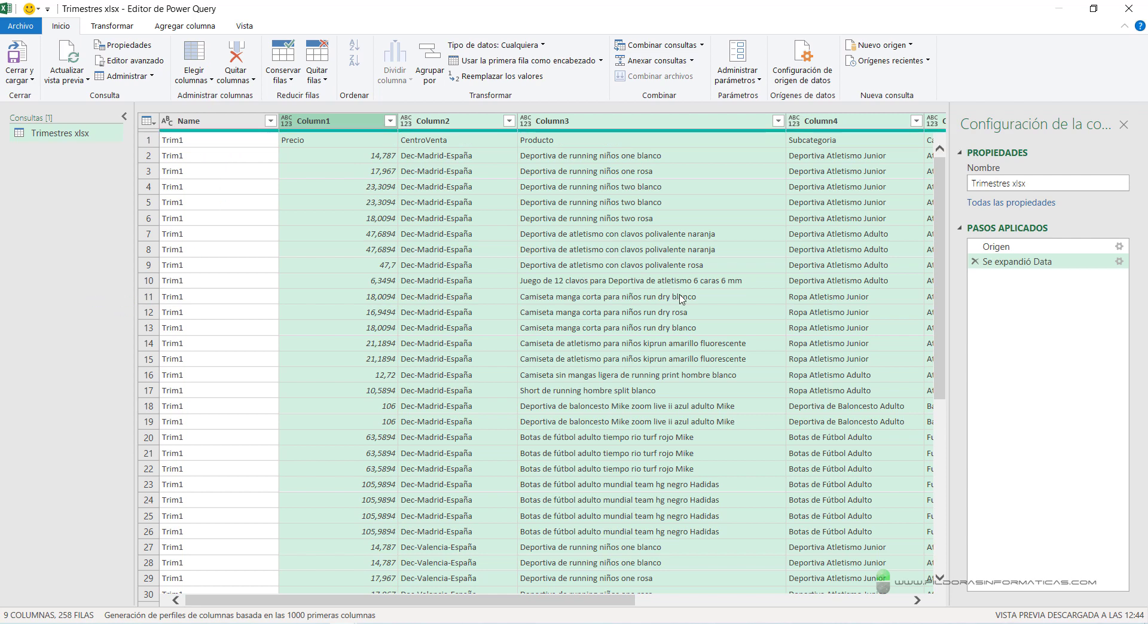
Step: Examine the expanded rows where the Trim1 data ends and the Trim2 data begins
scroll(575, 278, down, 20)
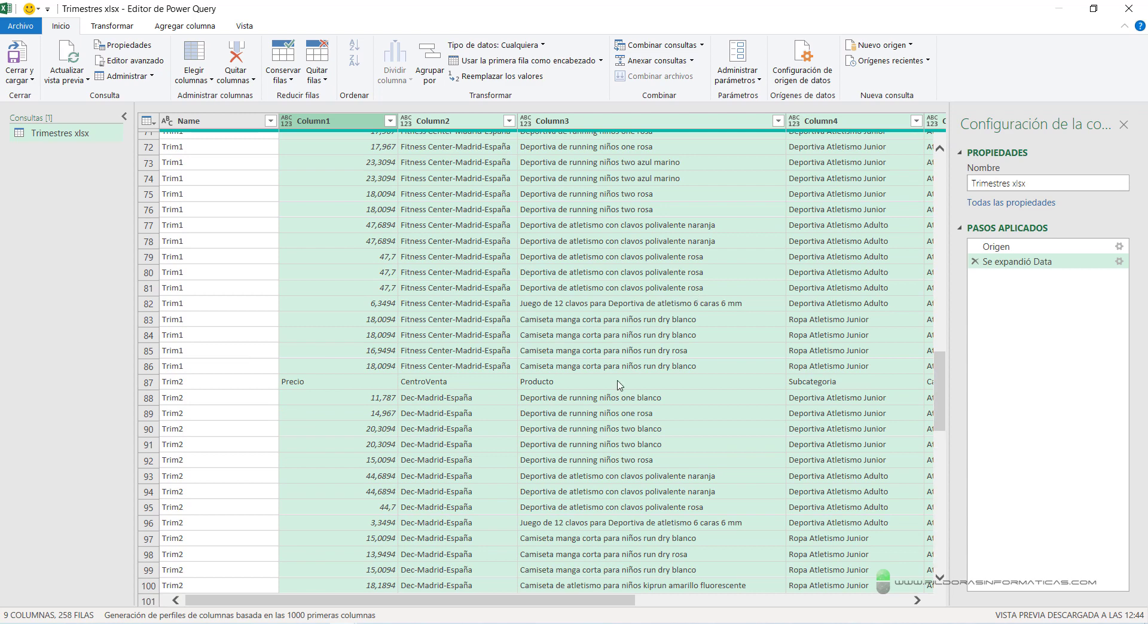
scroll(281, 417, up, 20)
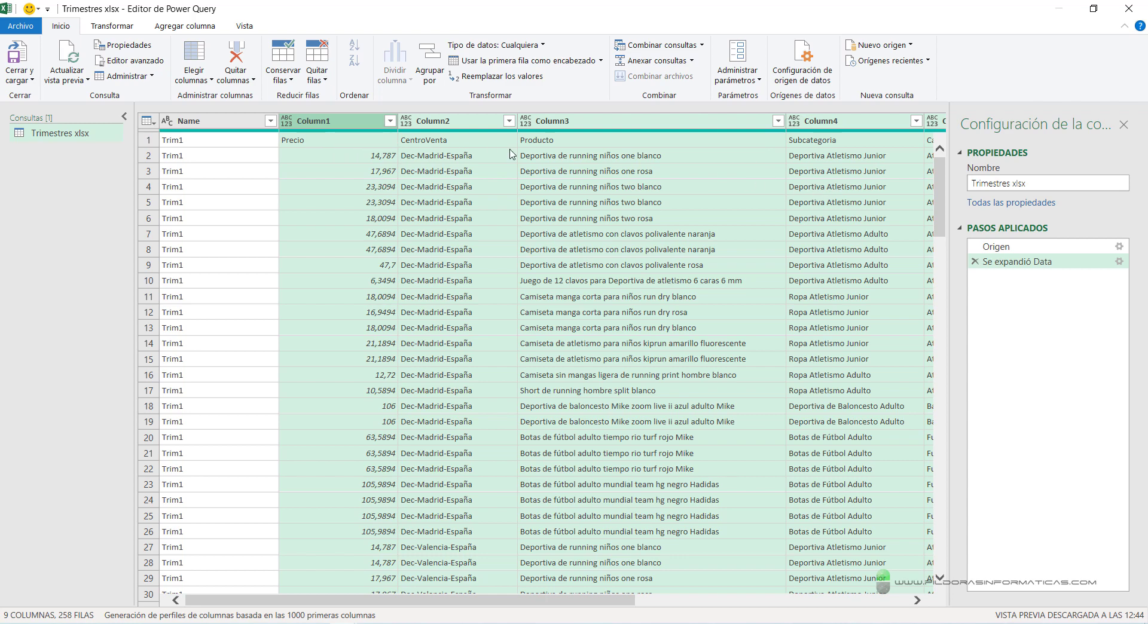
drag(942, 170, 955, 350)
scroll(668, 345, down, 3)
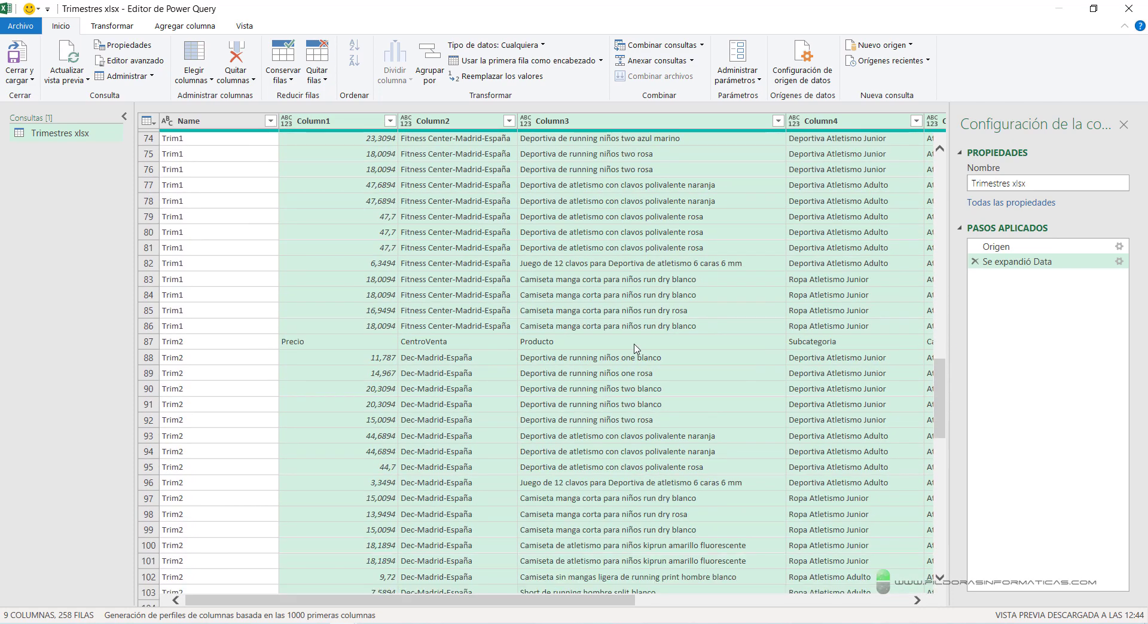
drag(163, 335, 879, 333)
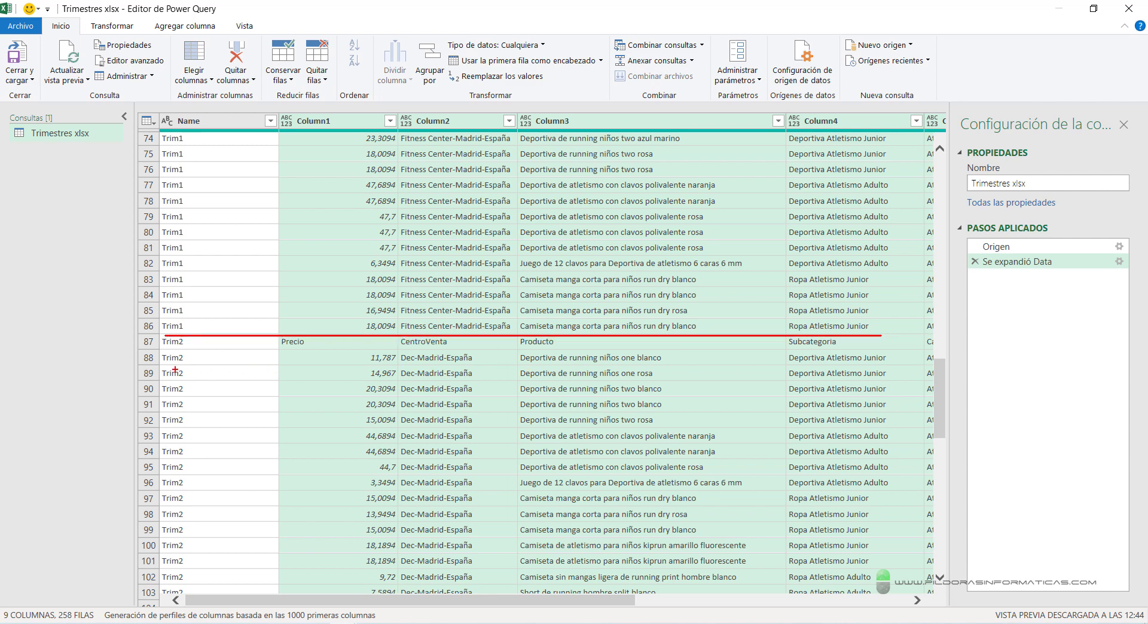
drag(122, 341, 117, 568)
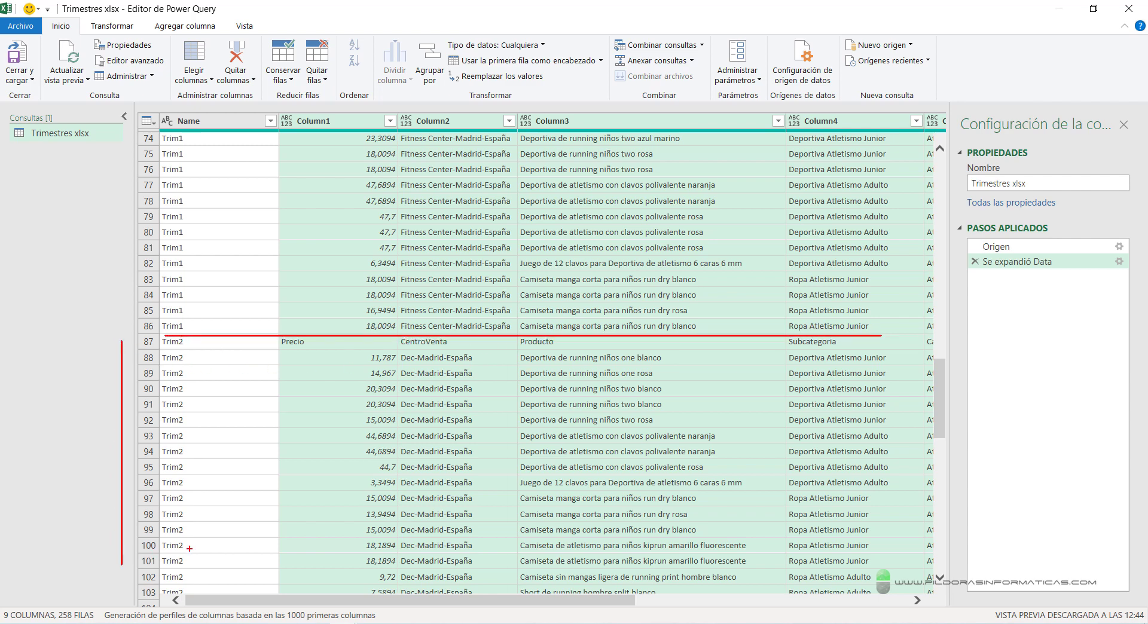
key(Escape)
scroll(741, 359, down, 6)
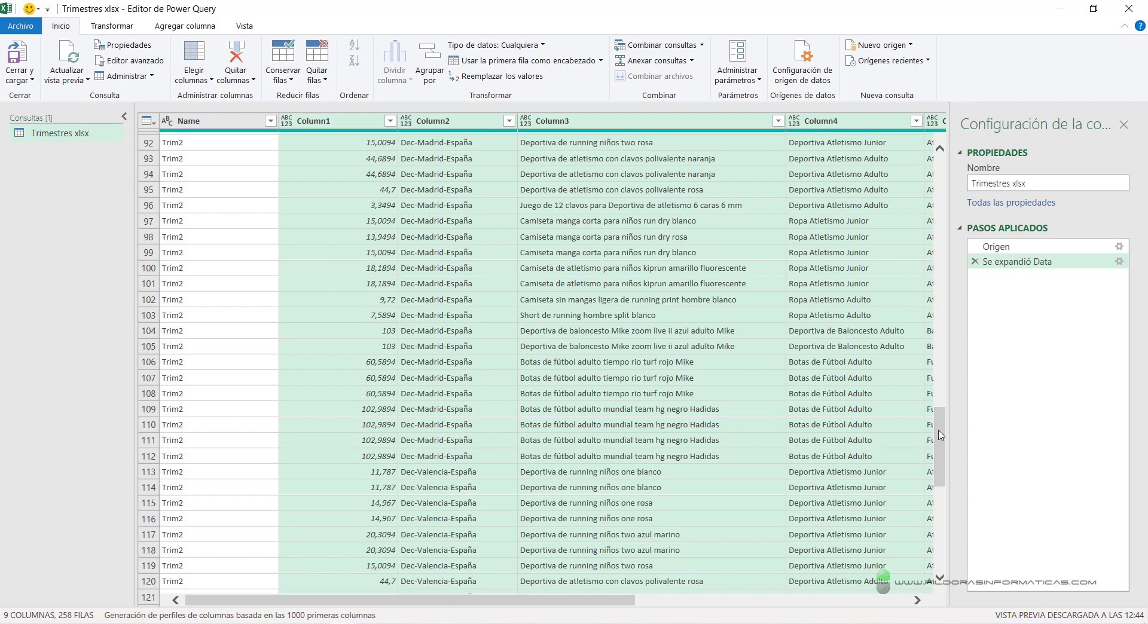
Step: Examine the remaining rows down to the end and the point where Trim2 gives way to Trim3
drag(939, 437, 940, 547)
scroll(684, 421, down, 9)
scroll(686, 425, down, 10)
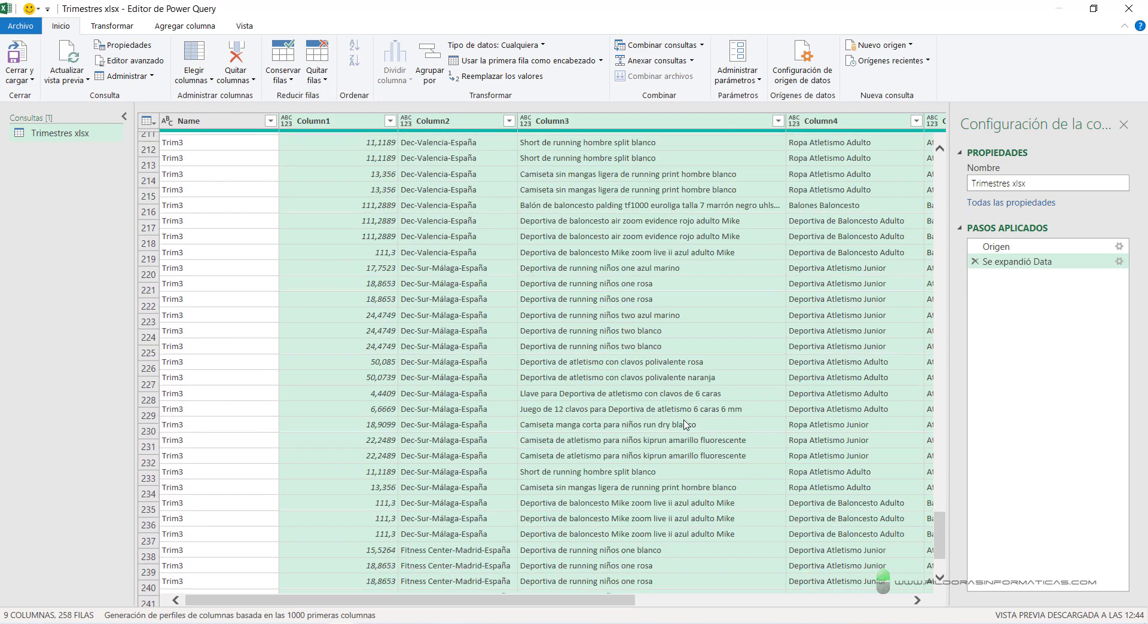
scroll(691, 422, up, 19)
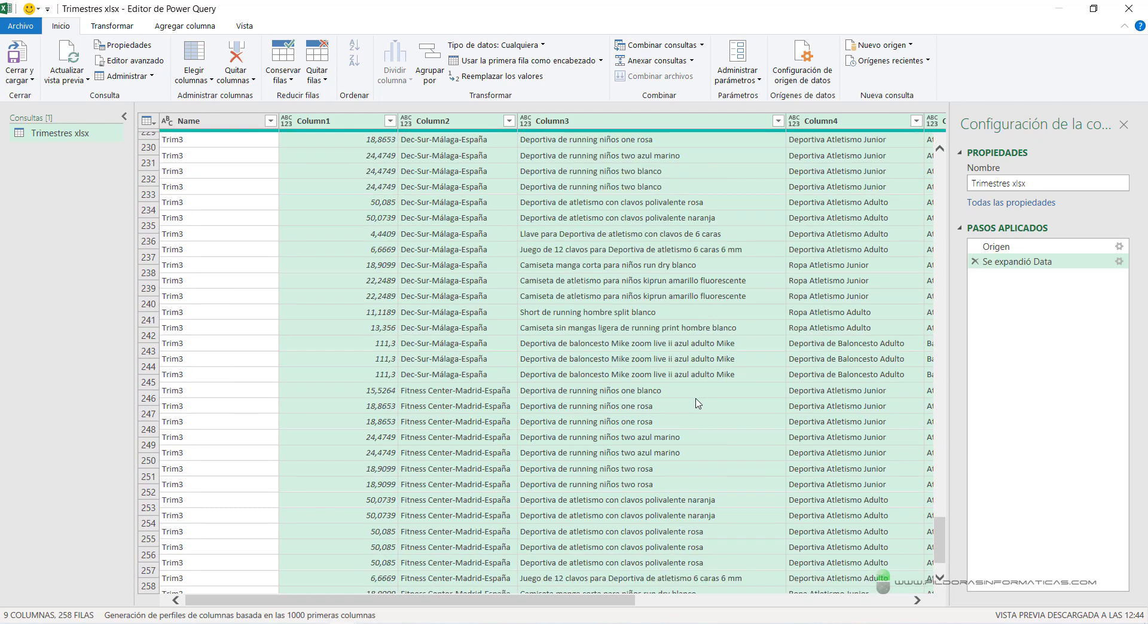
scroll(696, 403, up, 4)
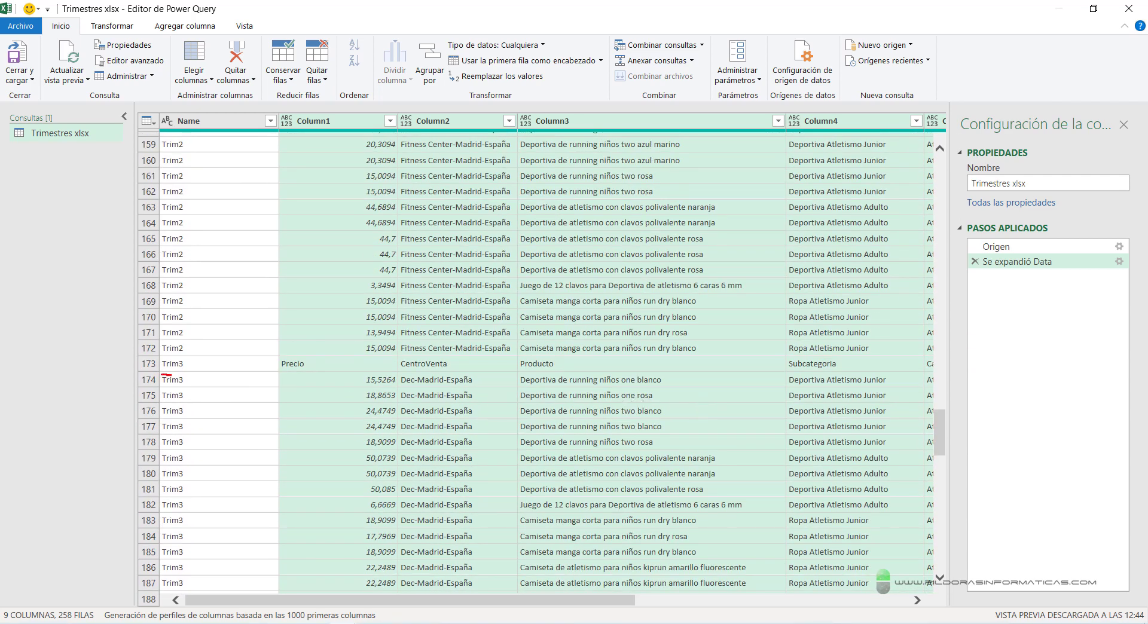
mouse_move(171, 375)
mouse_down()
mouse_move(727, 392)
mouse_move(771, 375)
mouse_up()
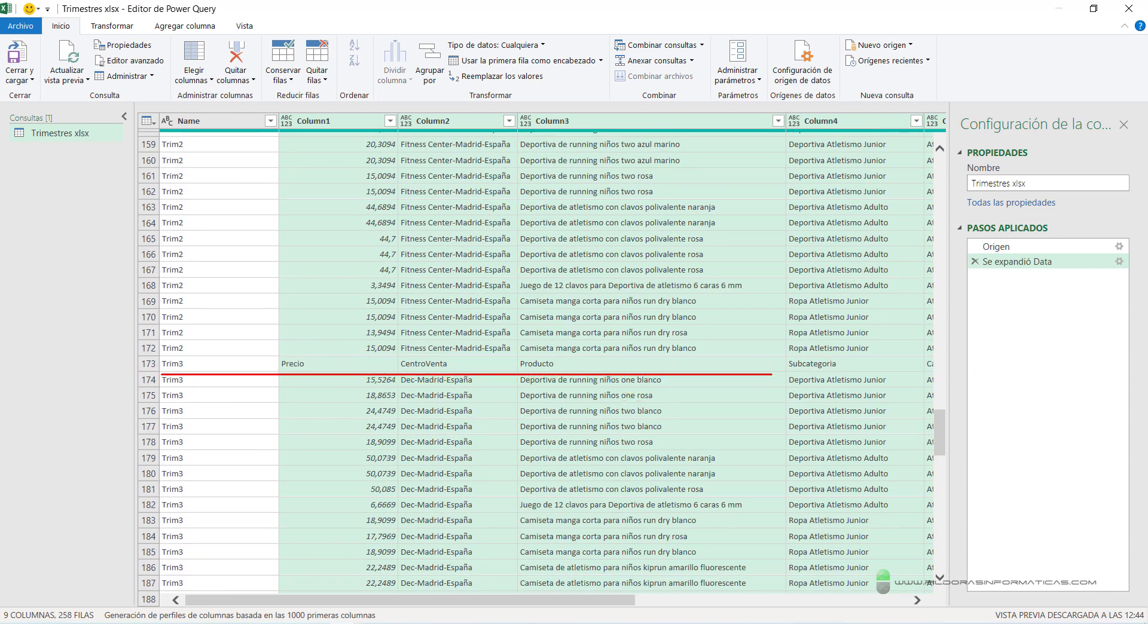
key(Escape)
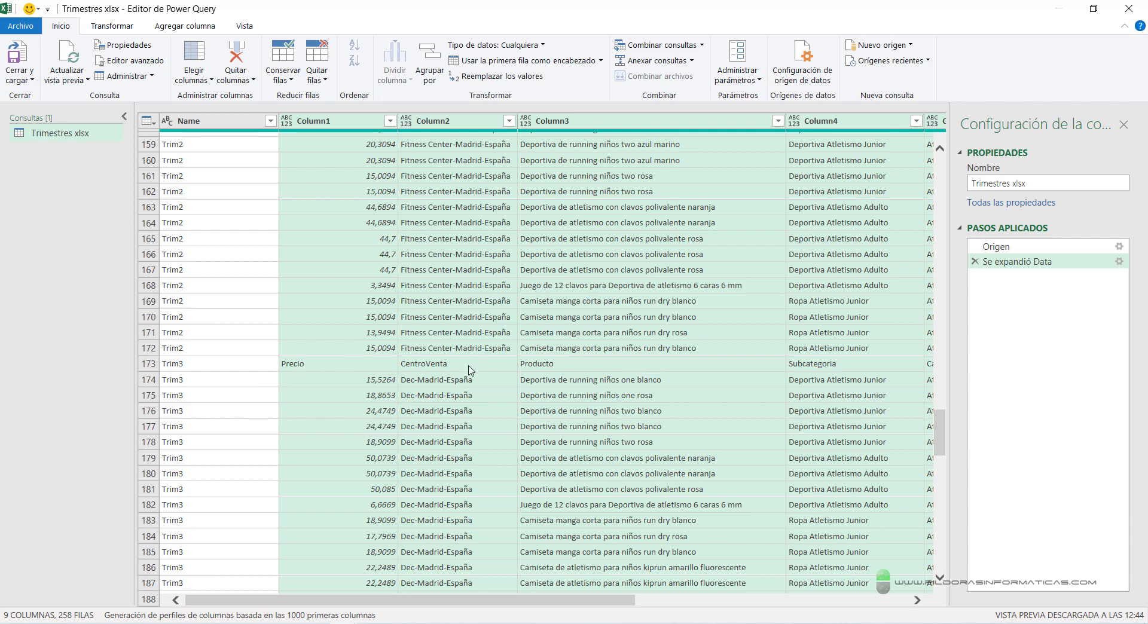
mouse_move(157, 349)
mouse_down()
mouse_move(545, 375)
mouse_move(921, 376)
mouse_up()
key(Escape)
Step: Promote the first row of the combined table to column headers
drag(944, 436, 941, 180)
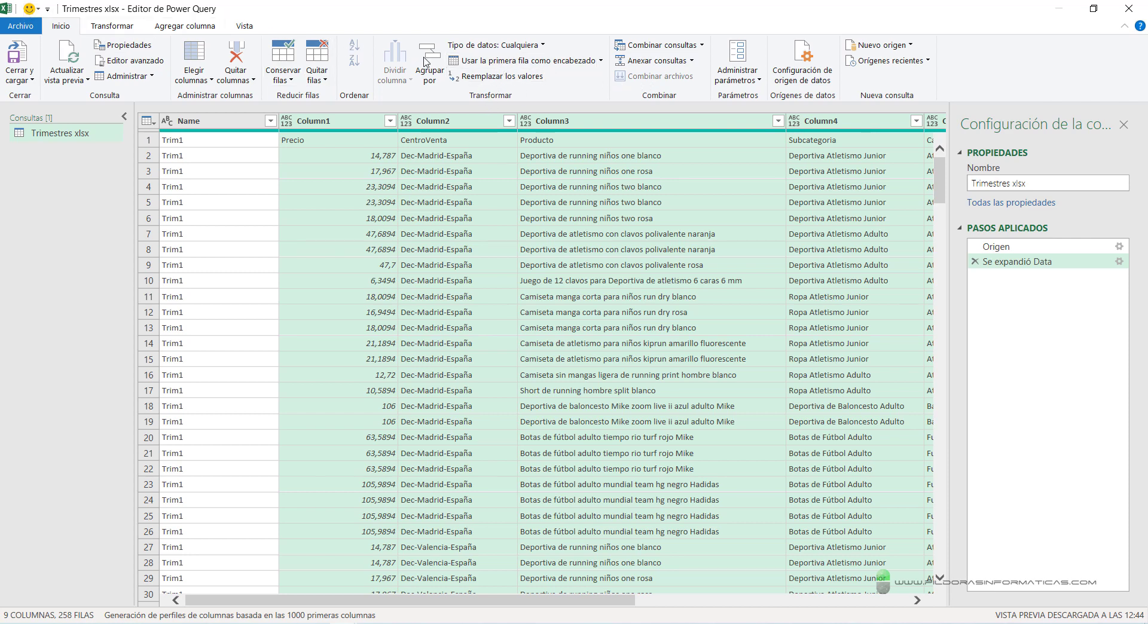
click(522, 61)
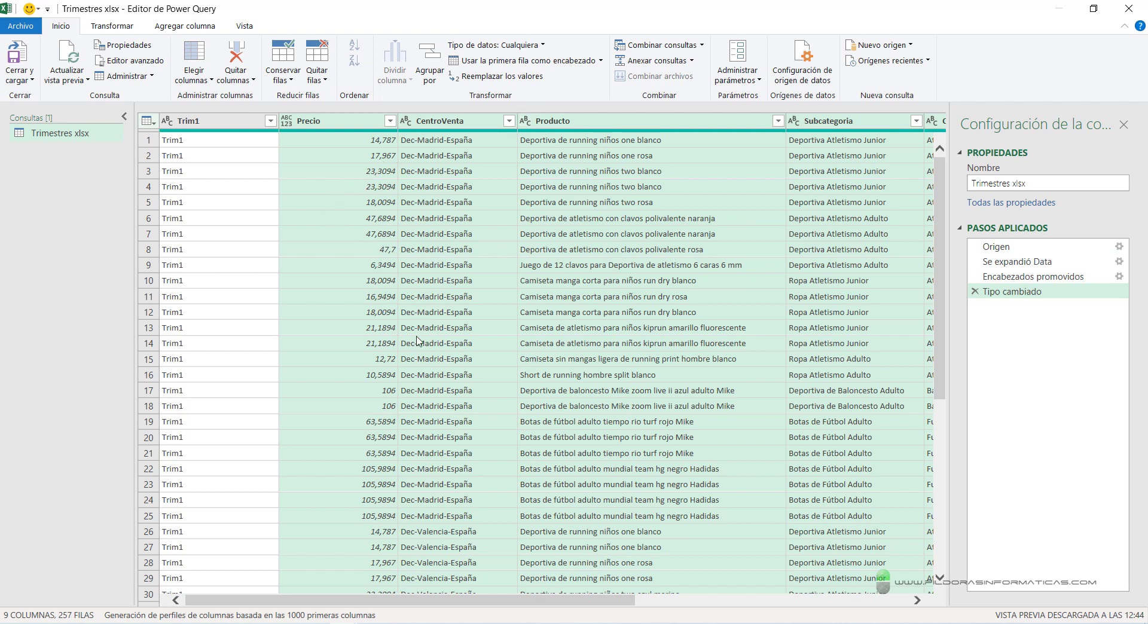
mouse_move(275, 107)
mouse_down()
mouse_move(339, 129)
mouse_move(361, 239)
mouse_up()
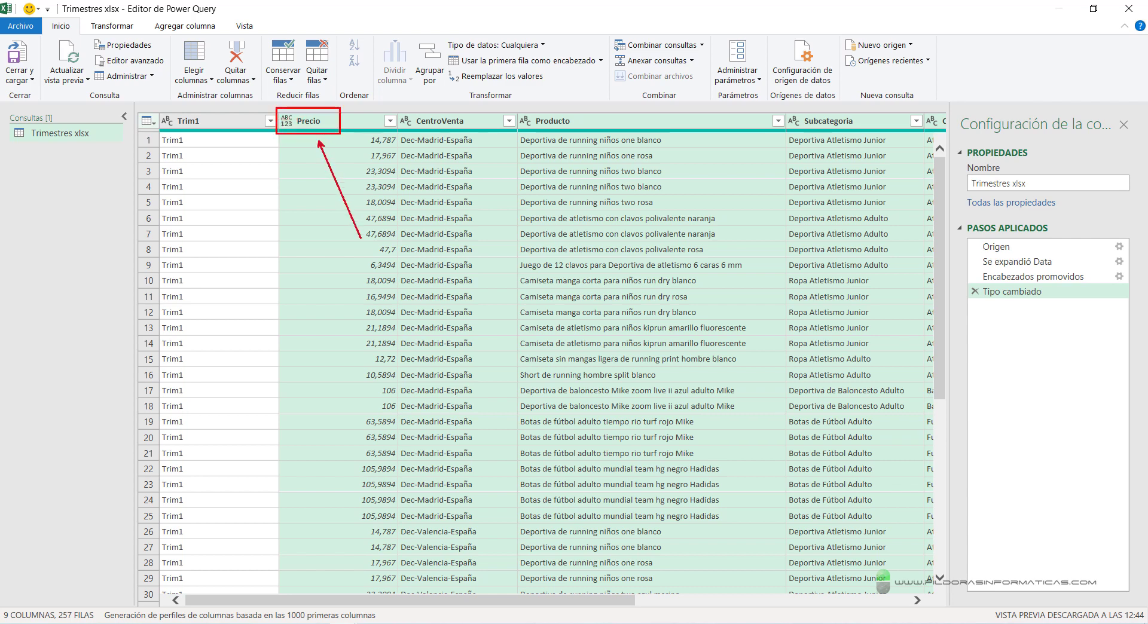
key(Escape)
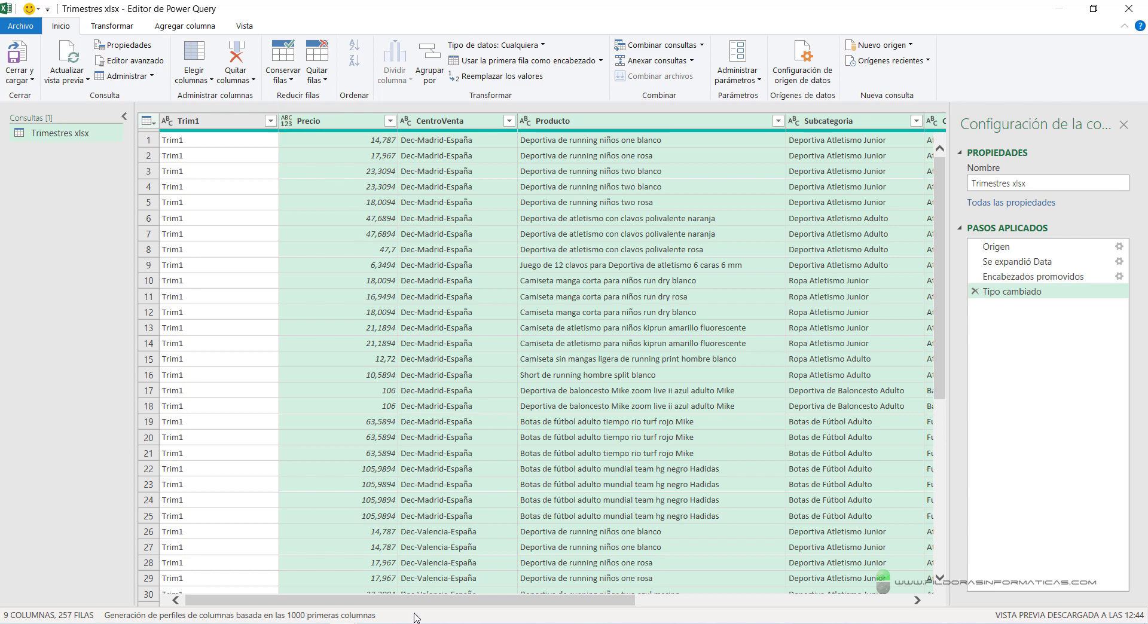
Step: Review the remaining columns and the data types available for the Precio column without choosing one
drag(411, 600, 716, 594)
drag(804, 597, 309, 589)
click(288, 120)
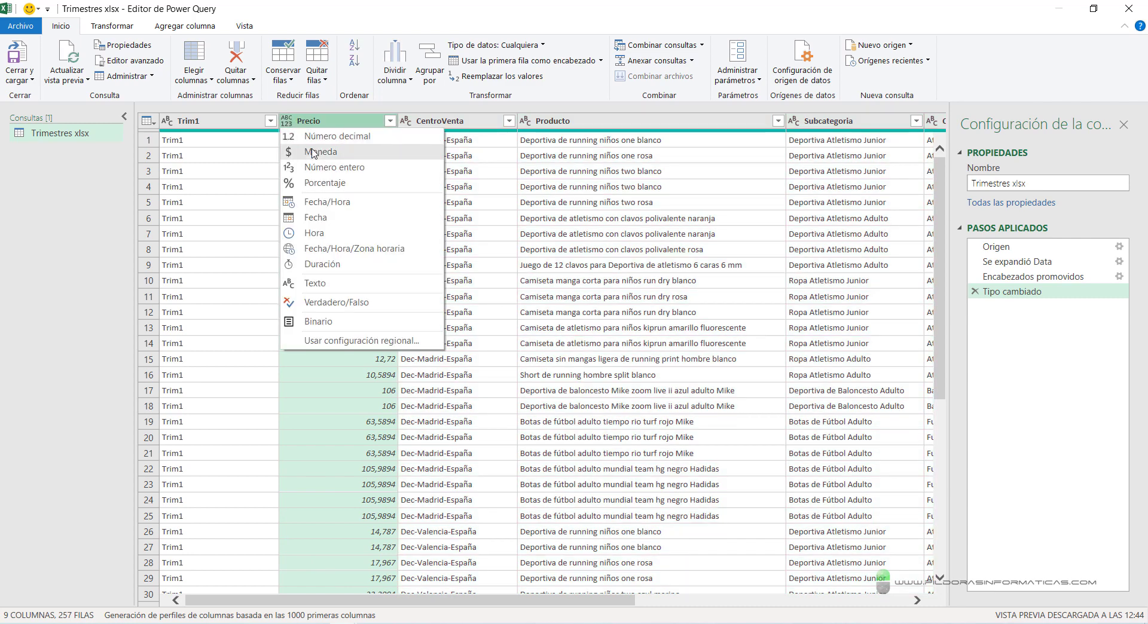
key(Escape)
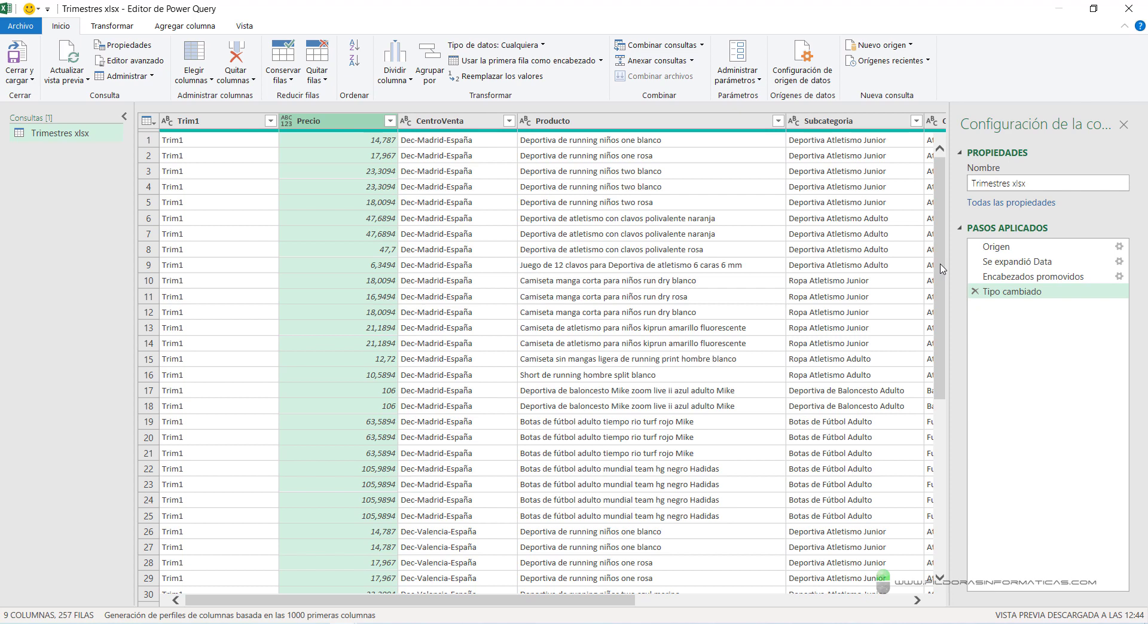
Step: Filter the repeated header rows out of the Precio column with a "no es igual a" number filter condition
drag(940, 269, 954, 548)
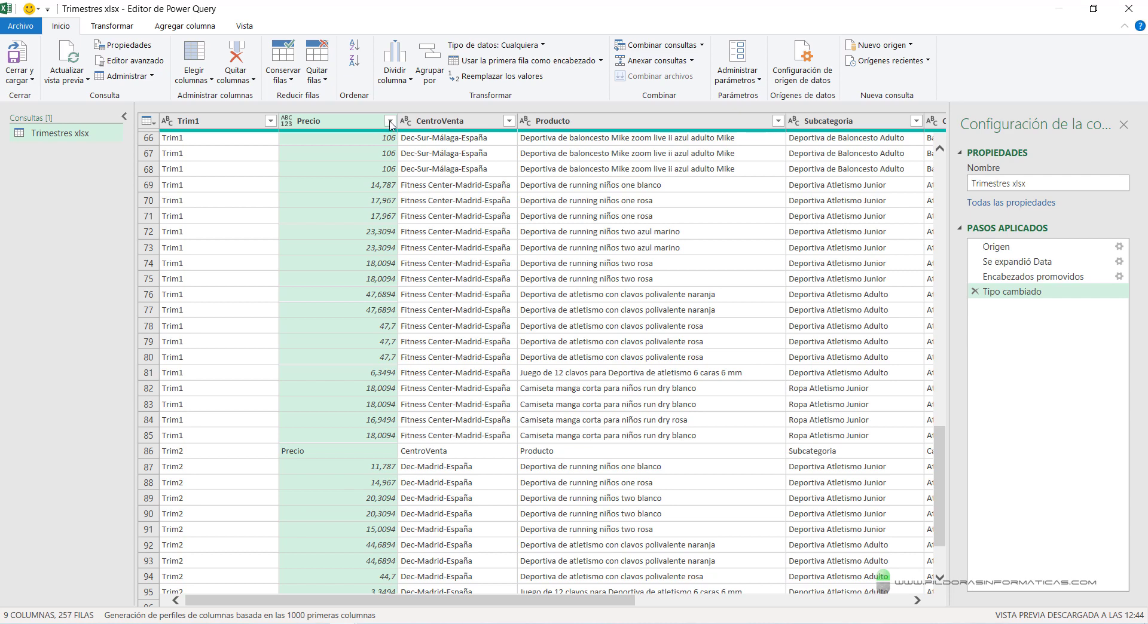
click(389, 121)
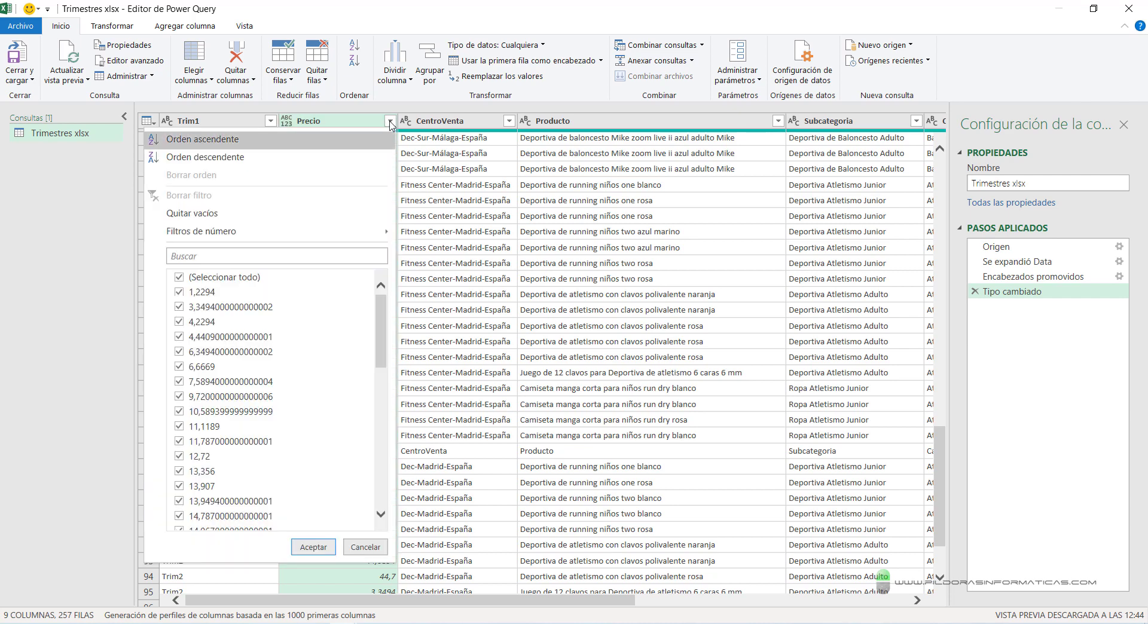
mouse_move(311, 232)
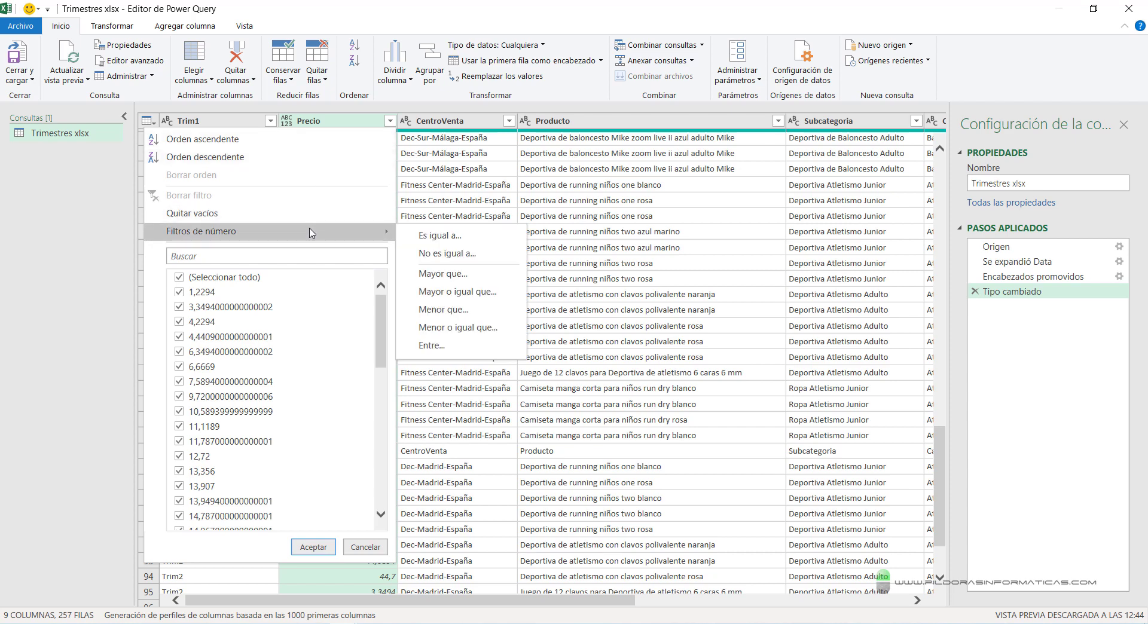
click(430, 253)
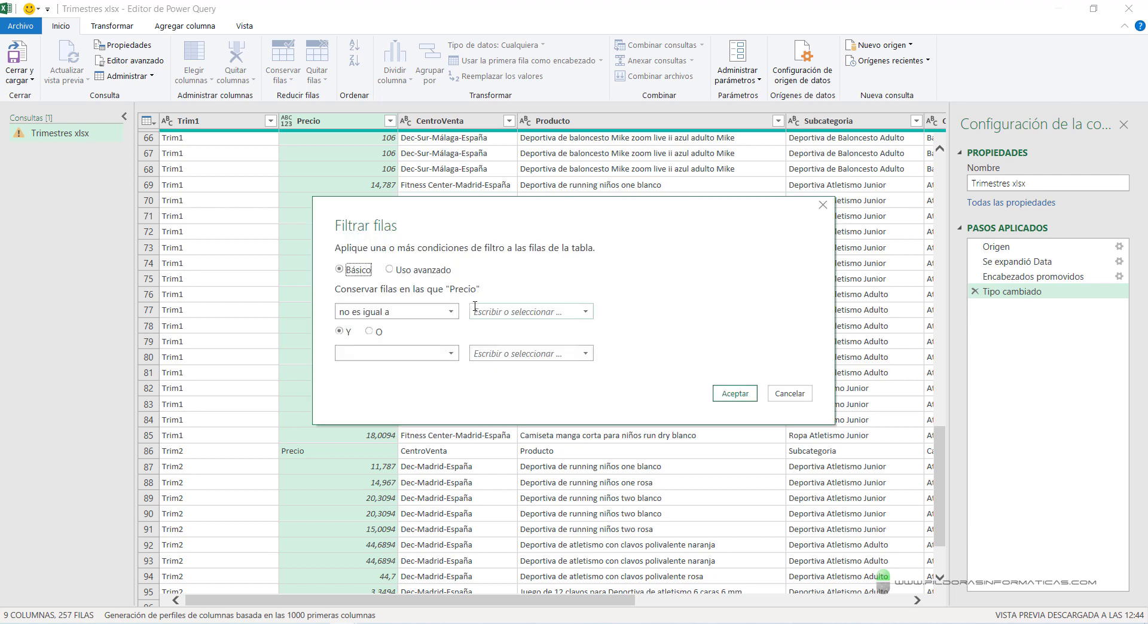
click(489, 312)
click(740, 396)
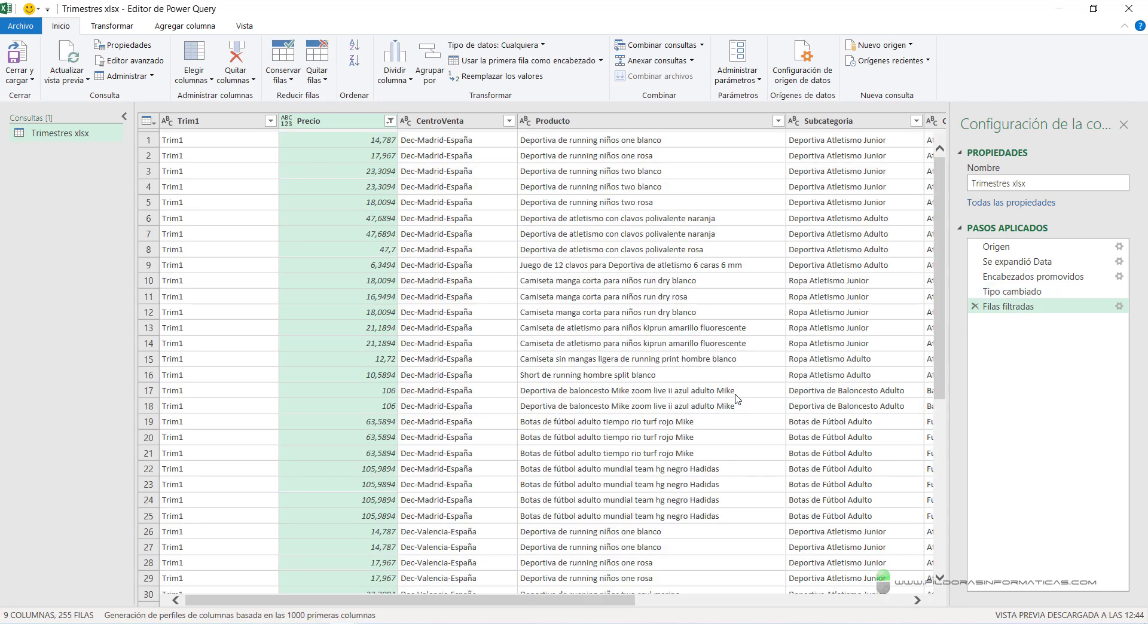
Step: Check the filtered rows through Trim3 and delete the Filas filtradas step from the applied steps
scroll(946, 318, down, 20)
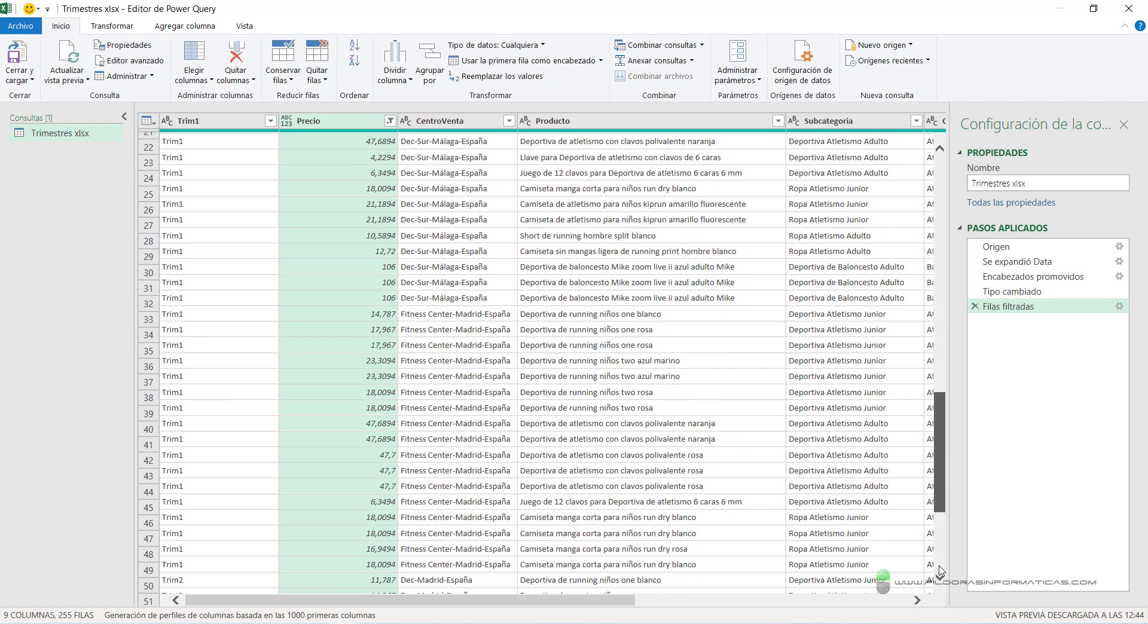
scroll(940, 459, down, 20)
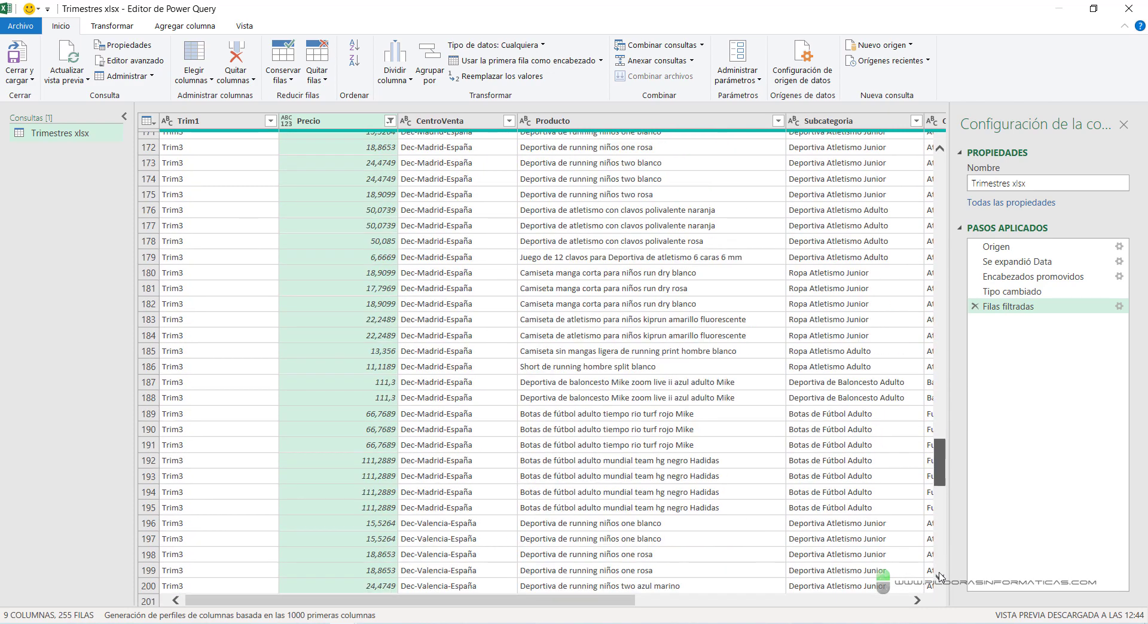
drag(942, 469, 950, 179)
click(975, 306)
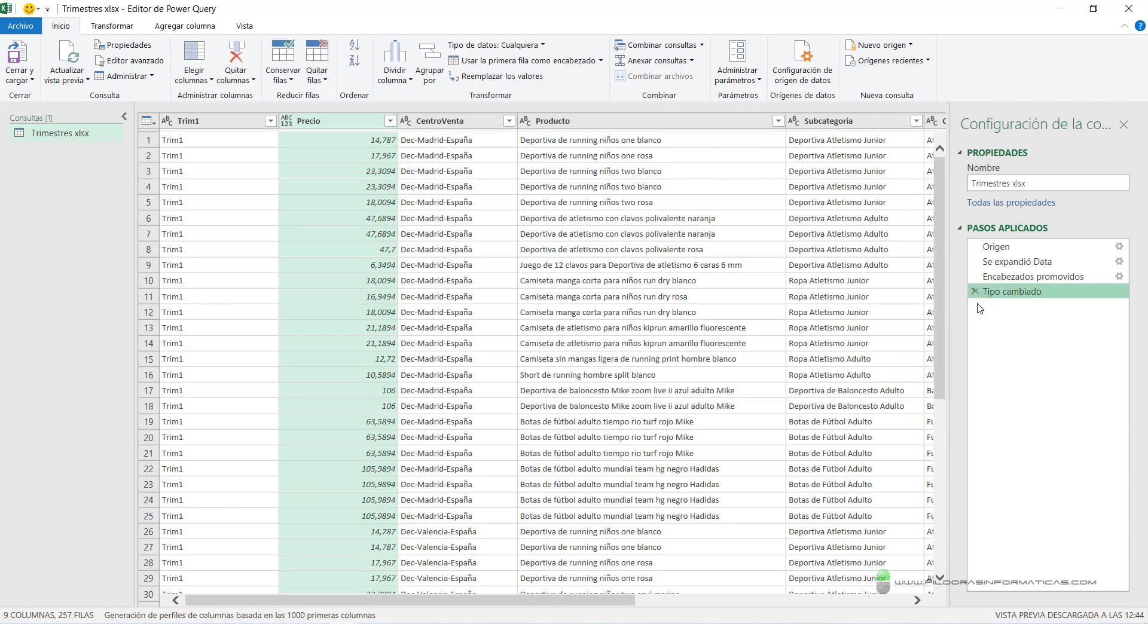
Step: Change the data type of the Precio column to Moneda
drag(942, 174, 931, 422)
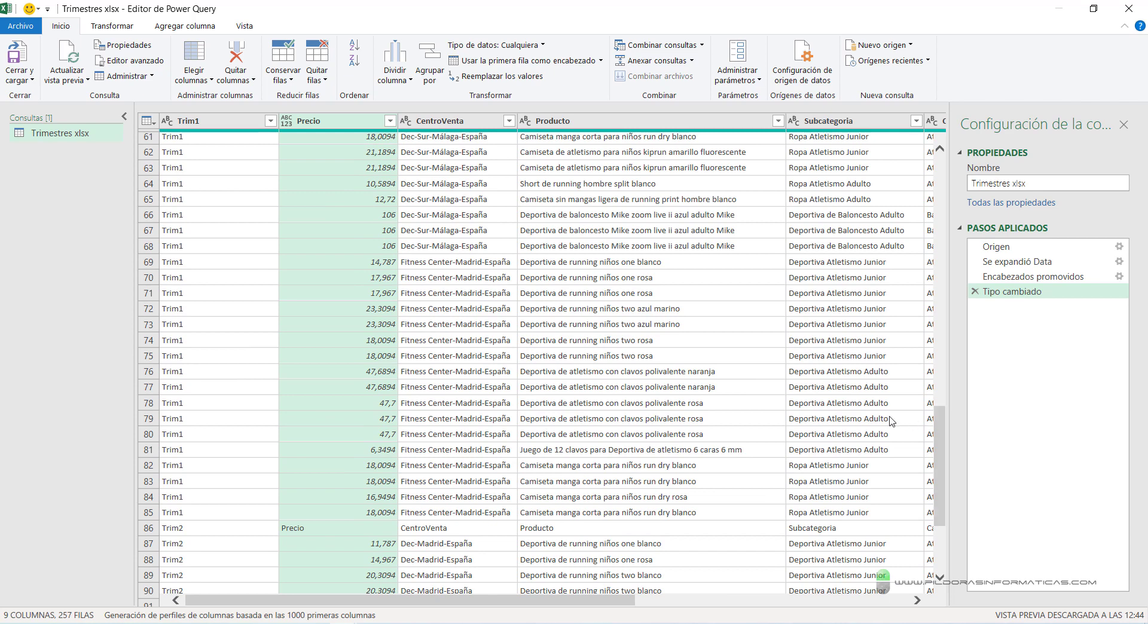
click(285, 123)
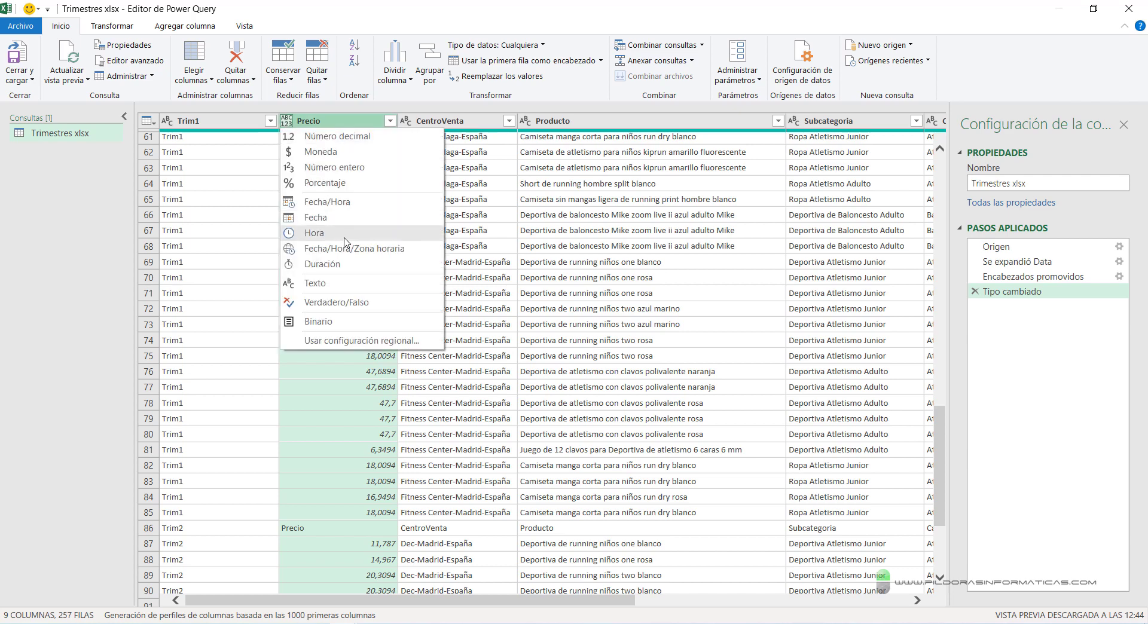
click(391, 105)
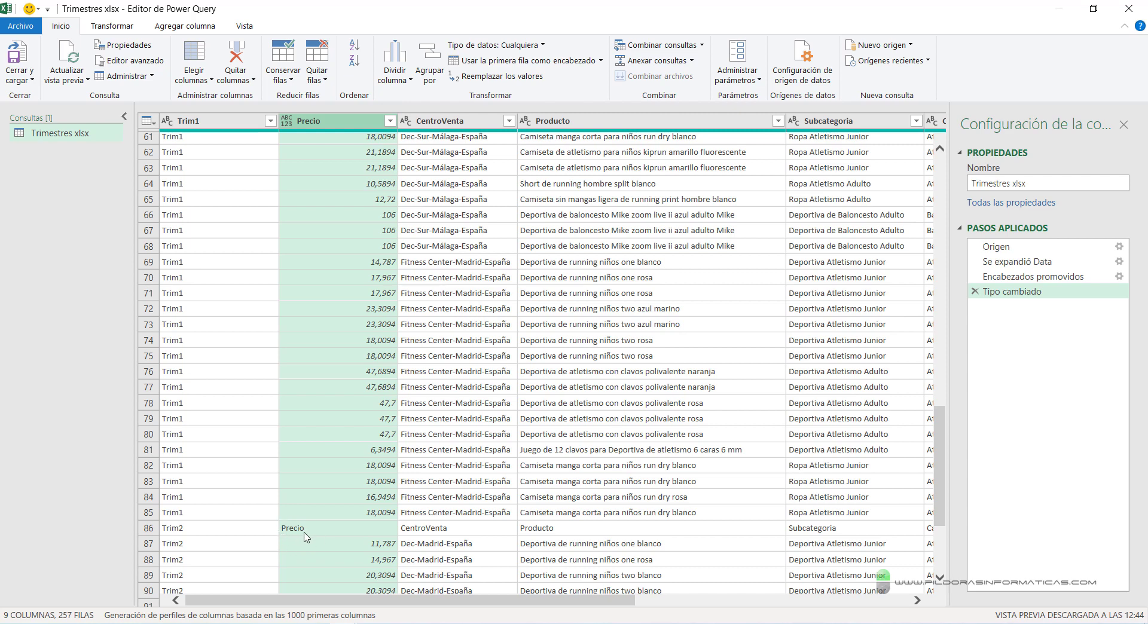
click(288, 122)
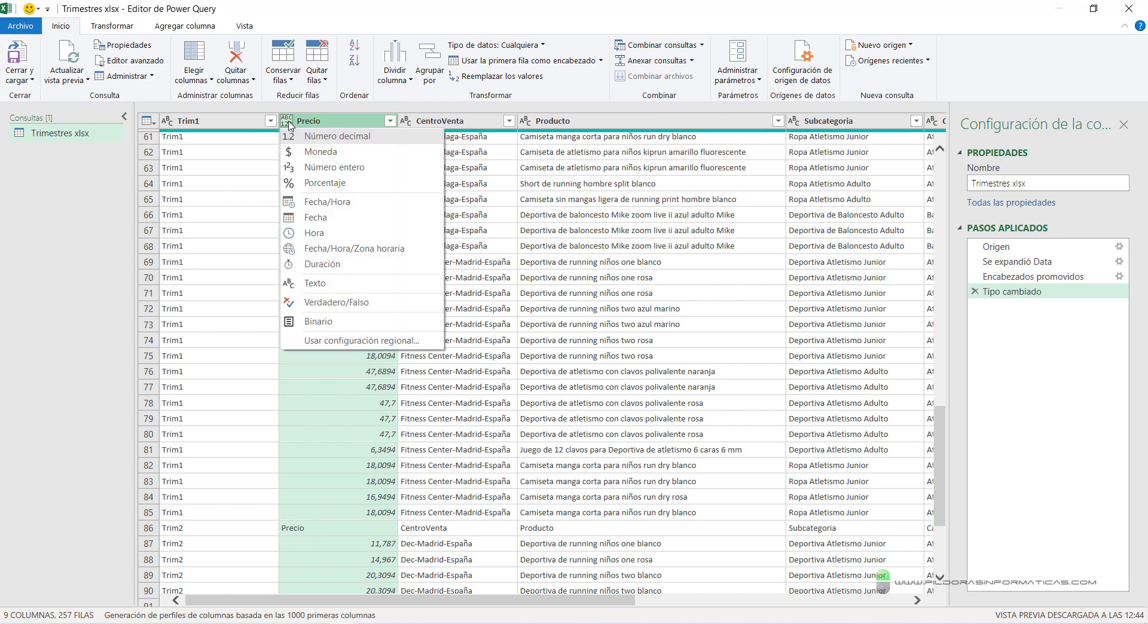
click(326, 151)
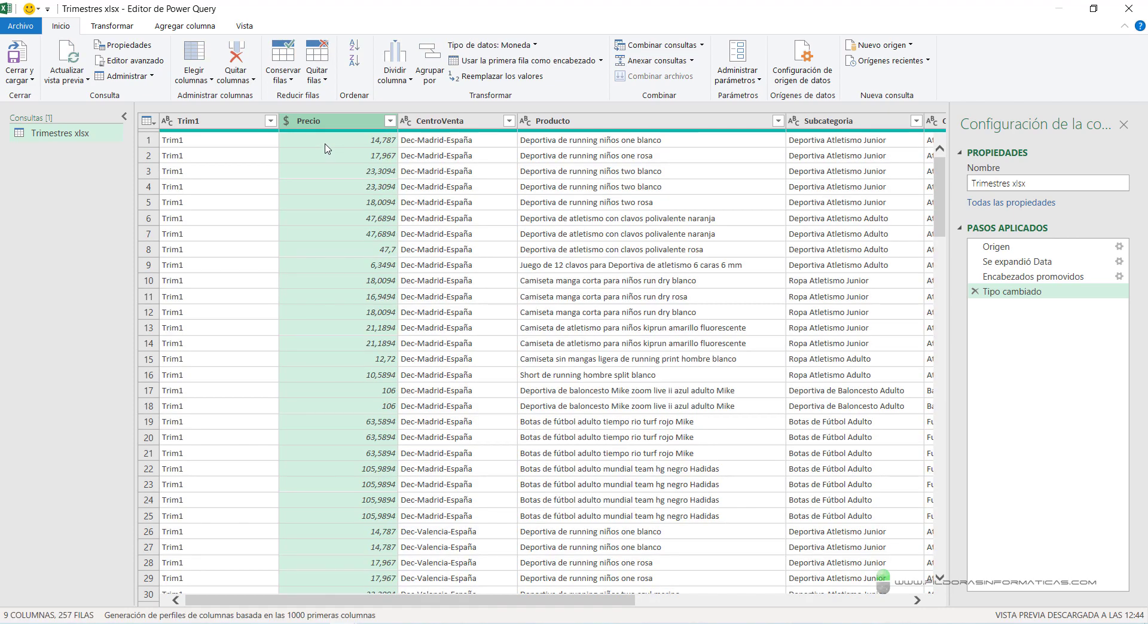
Step: Inspect the error details of the Precio cell in the repeated Trim2 header row
scroll(326, 149, down, 12)
scroll(326, 149, down, 13)
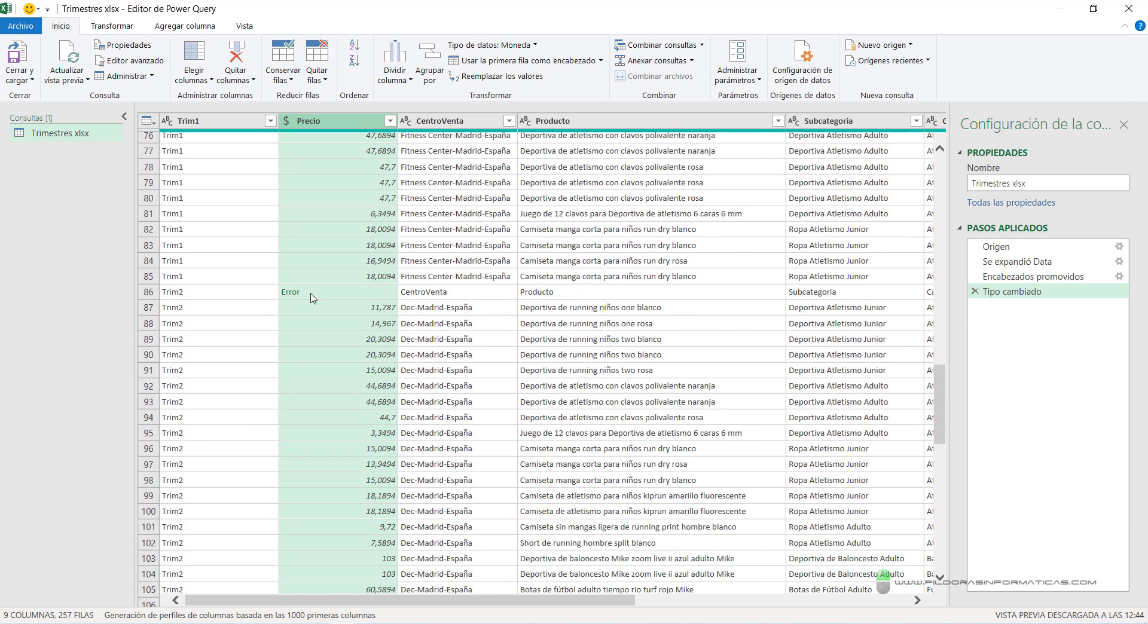
click(312, 298)
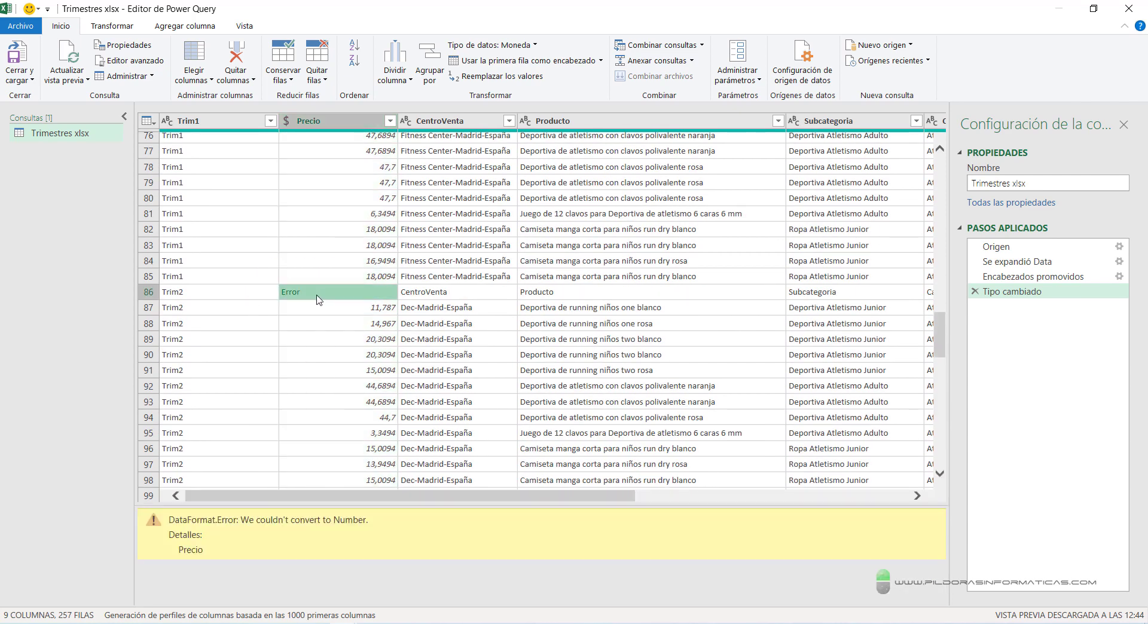
Step: Check the error rows in the Precio column down to Trim3 and remove the rows with errors in that column
click(326, 308)
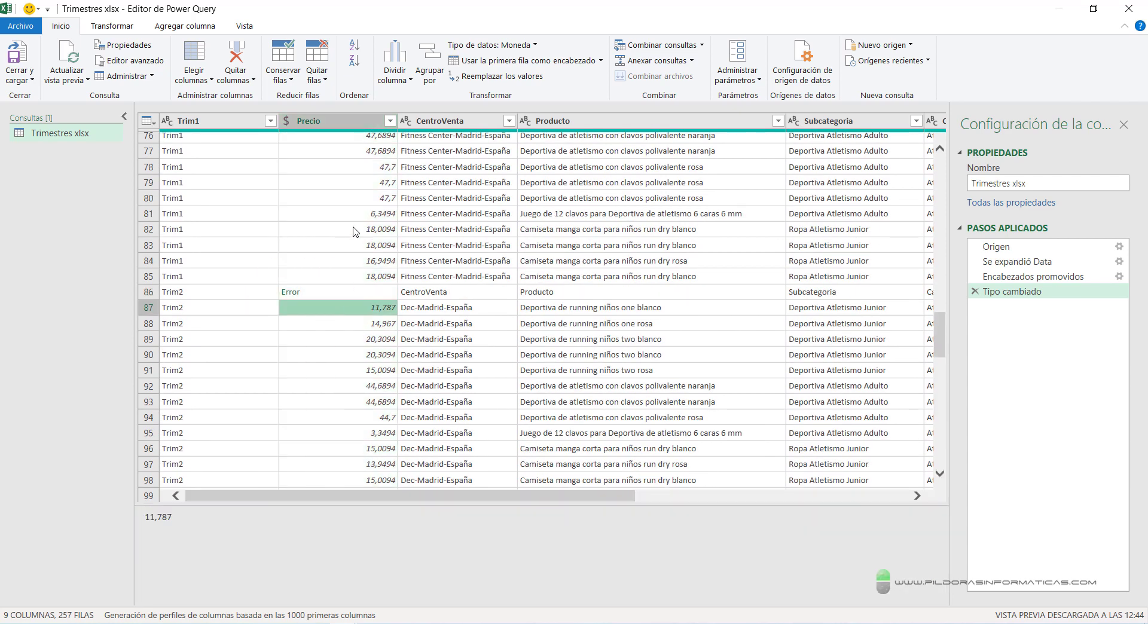
drag(944, 339, 986, 384)
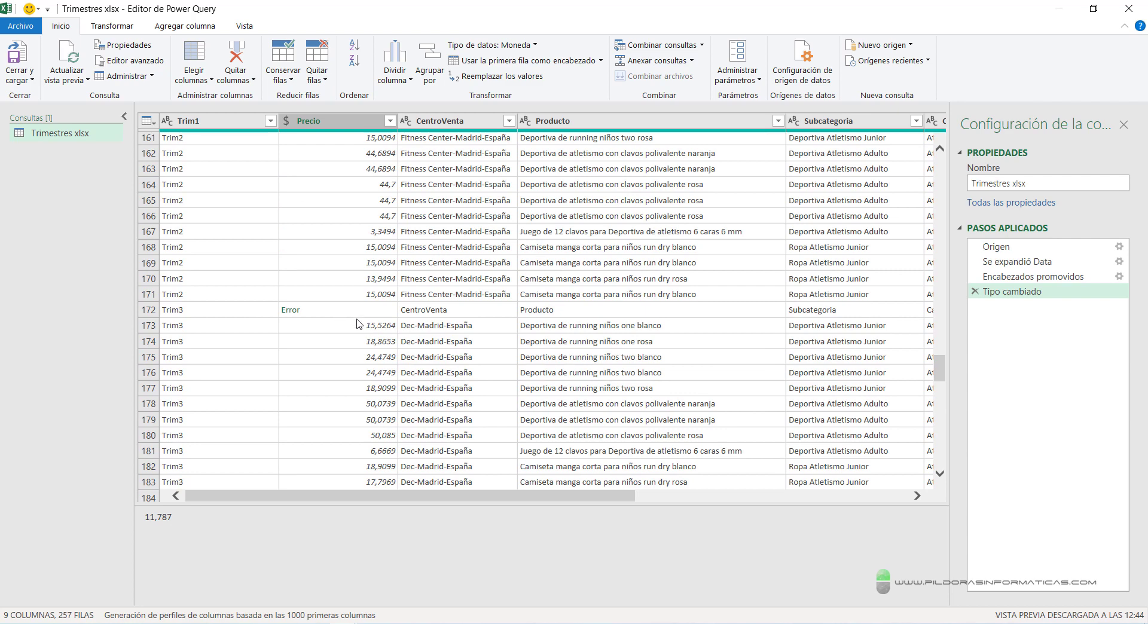
click(312, 122)
click(329, 123)
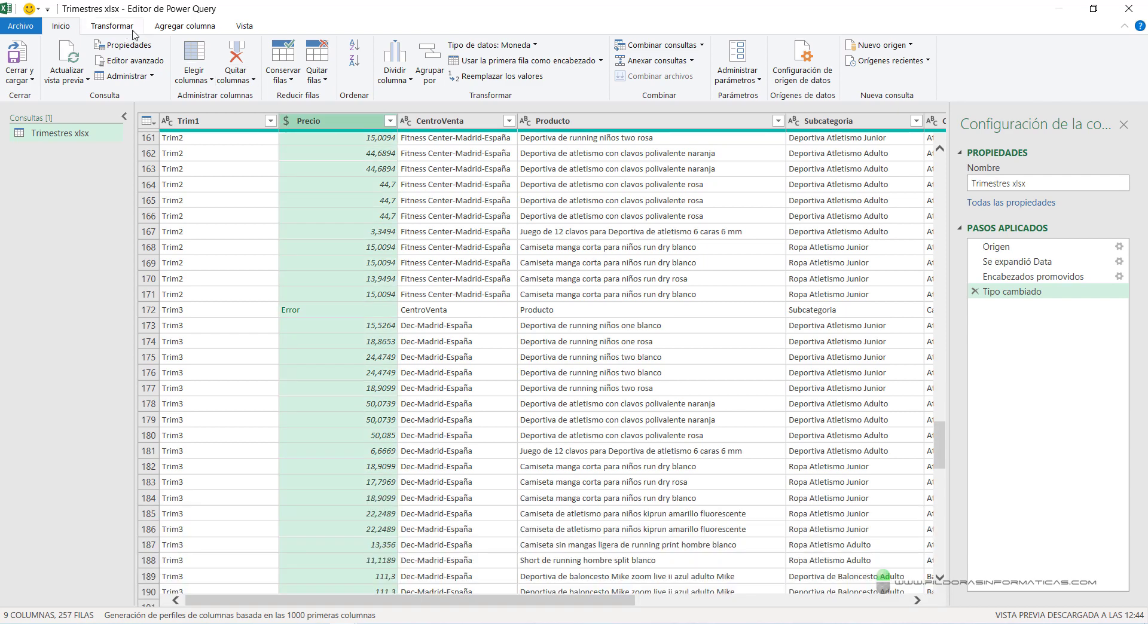
click(326, 84)
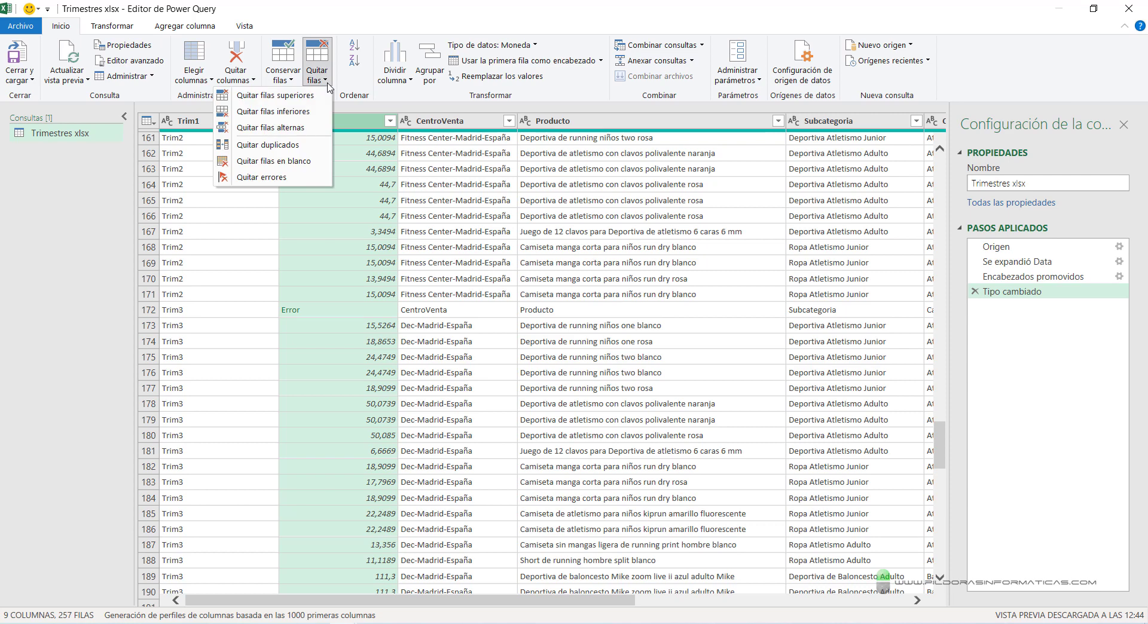
click(280, 177)
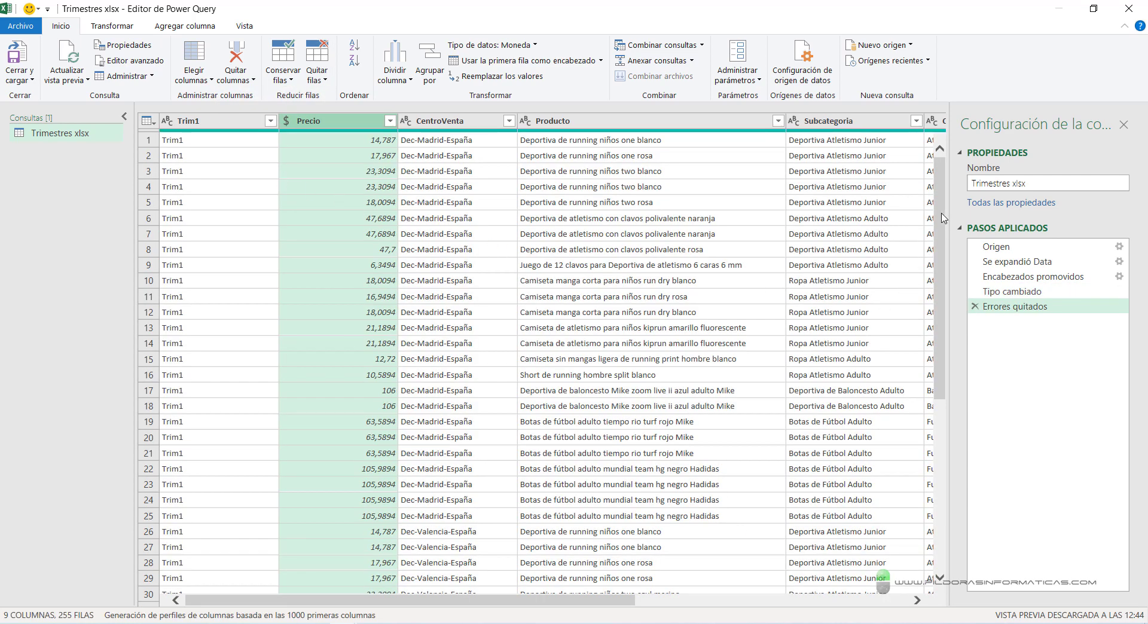
mouse_move(943, 217)
mouse_down()
mouse_move(952, 428)
mouse_move(942, 440)
mouse_move(947, 230)
mouse_up()
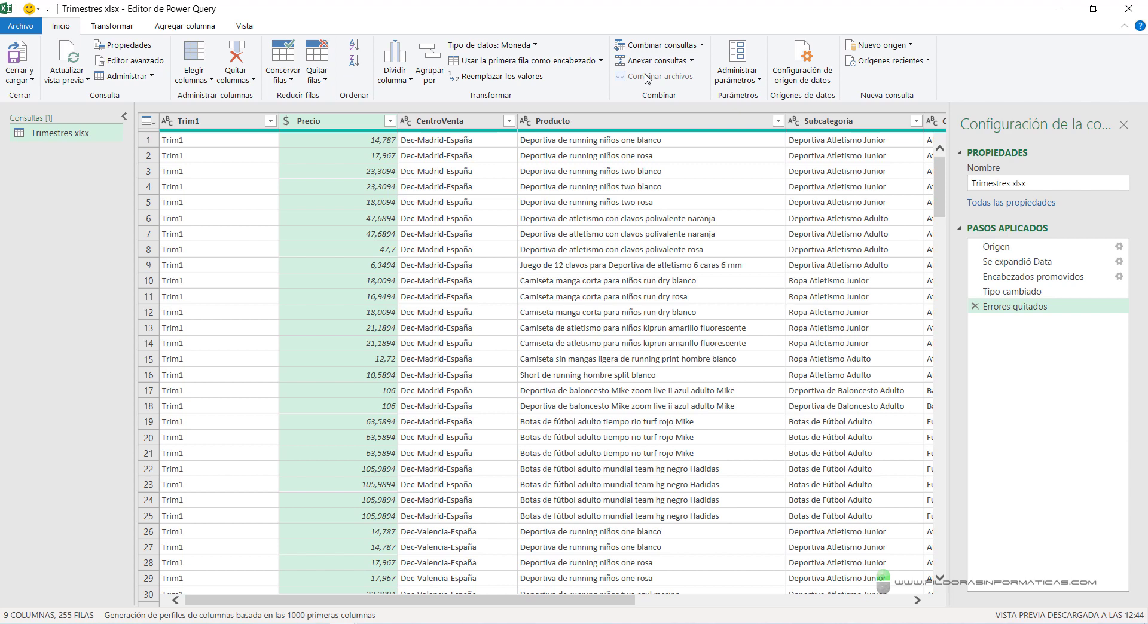
Step: Choose the columns to keep in the query, excluding Trim1_1, Sheet and false
click(197, 77)
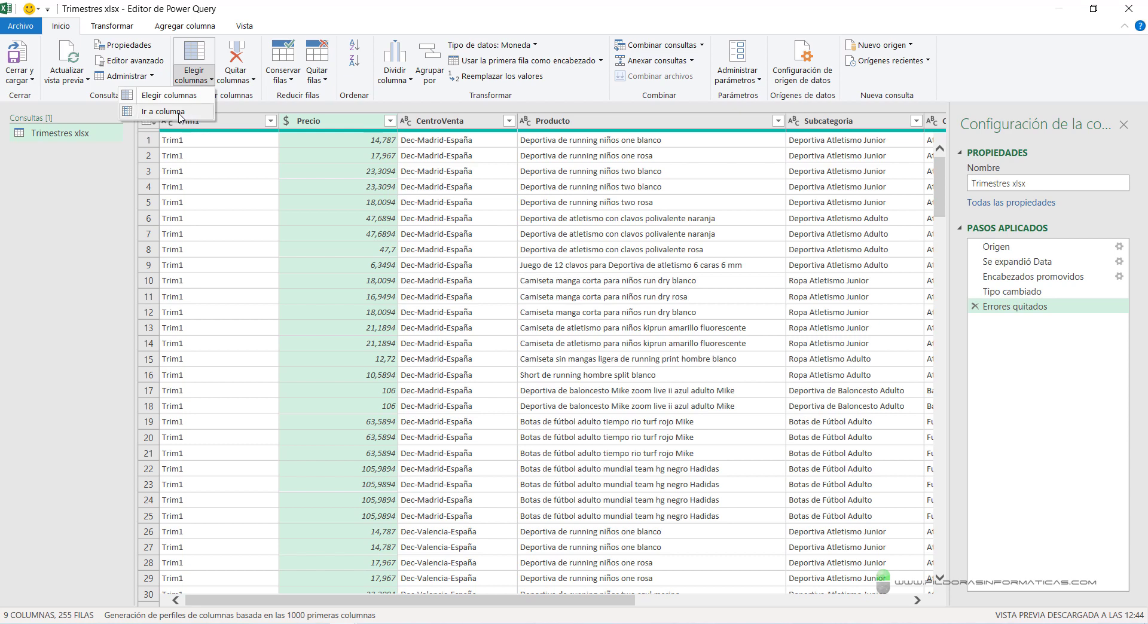
click(169, 95)
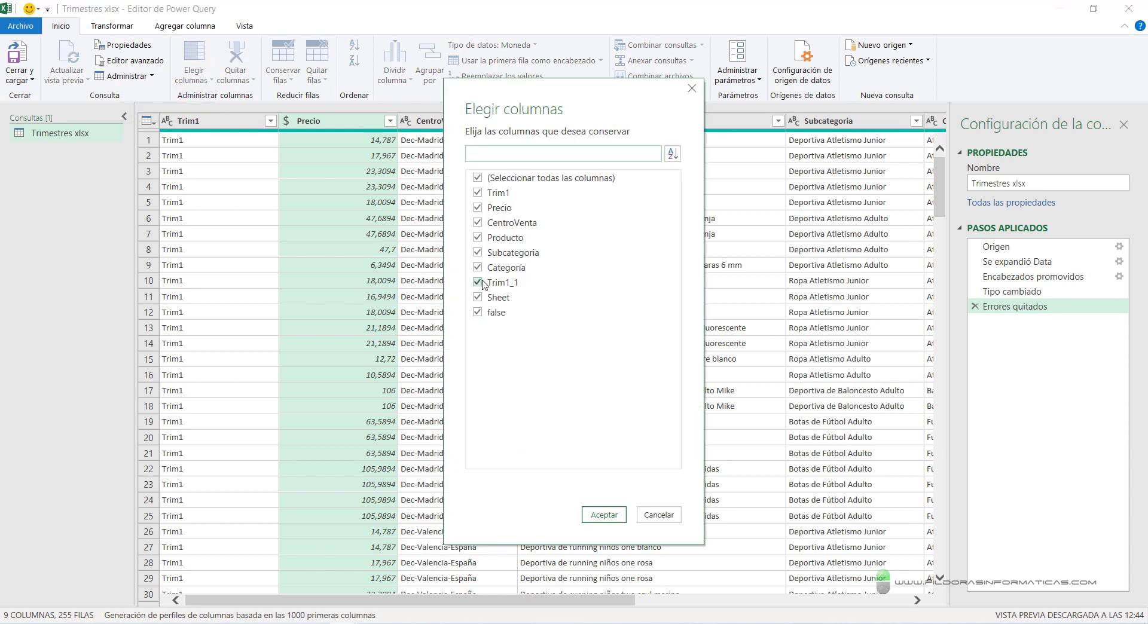
click(477, 283)
click(477, 297)
click(477, 311)
click(603, 515)
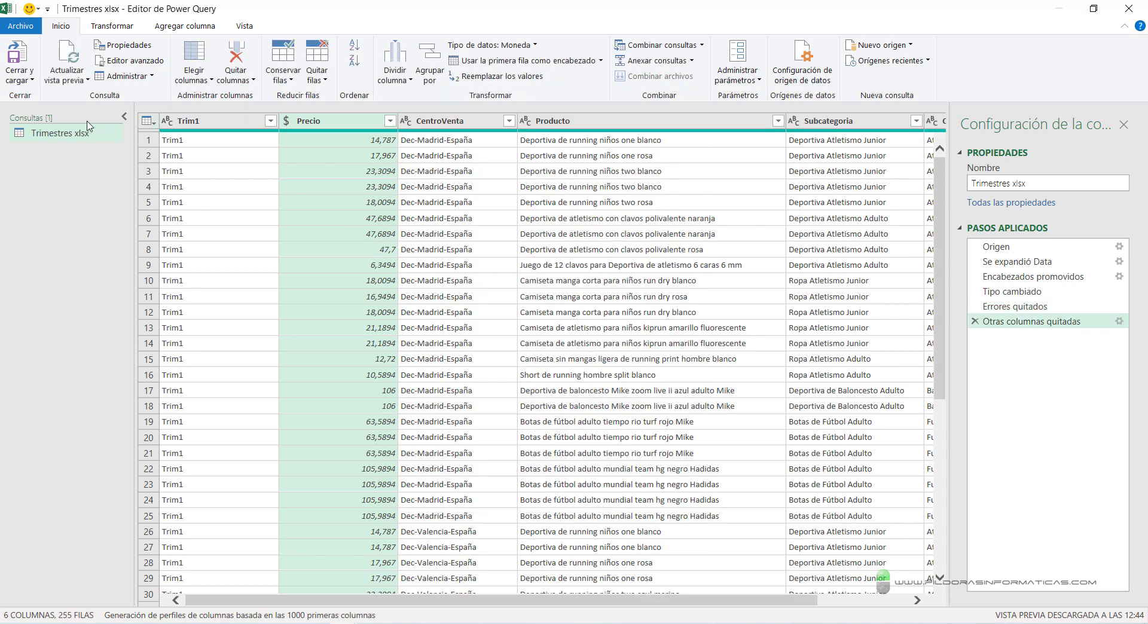
Step: Close the query editor and load the combined query into the workbook as a table
click(30, 80)
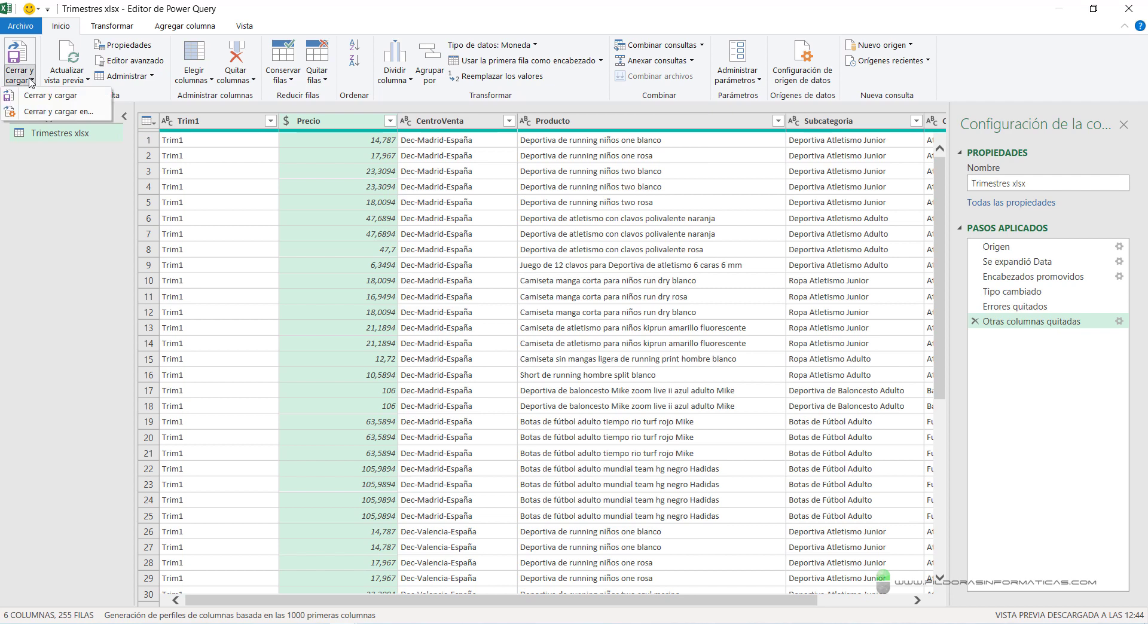
click(55, 97)
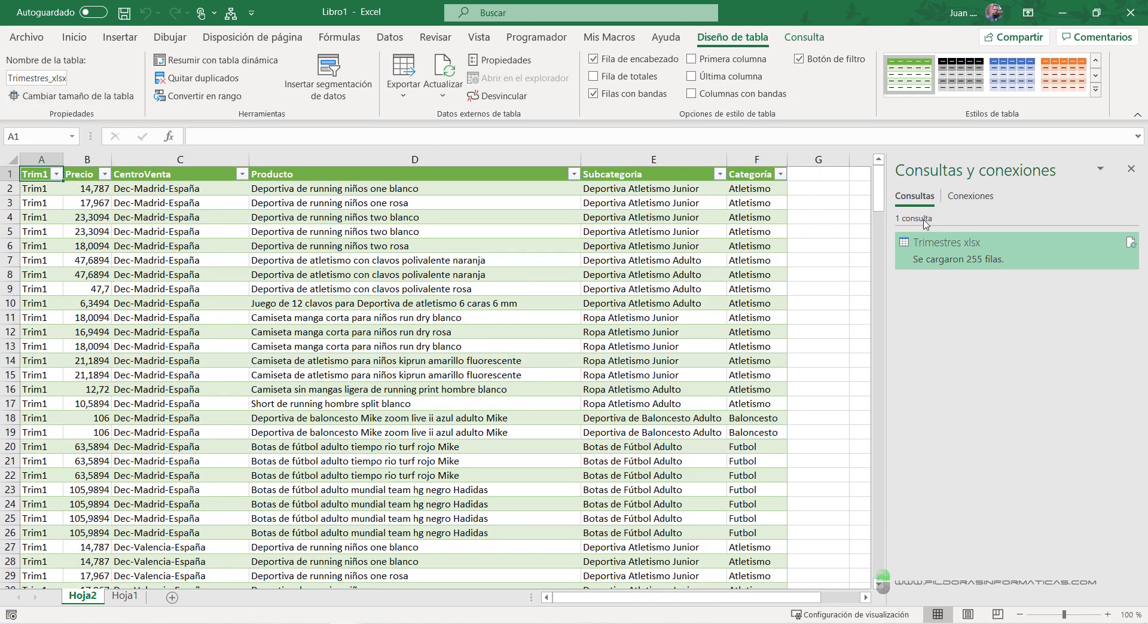
Step: Review the loaded table down to its last Trim3 rows and reopen the Trimestres xlsx query for editing
drag(881, 186, 874, 581)
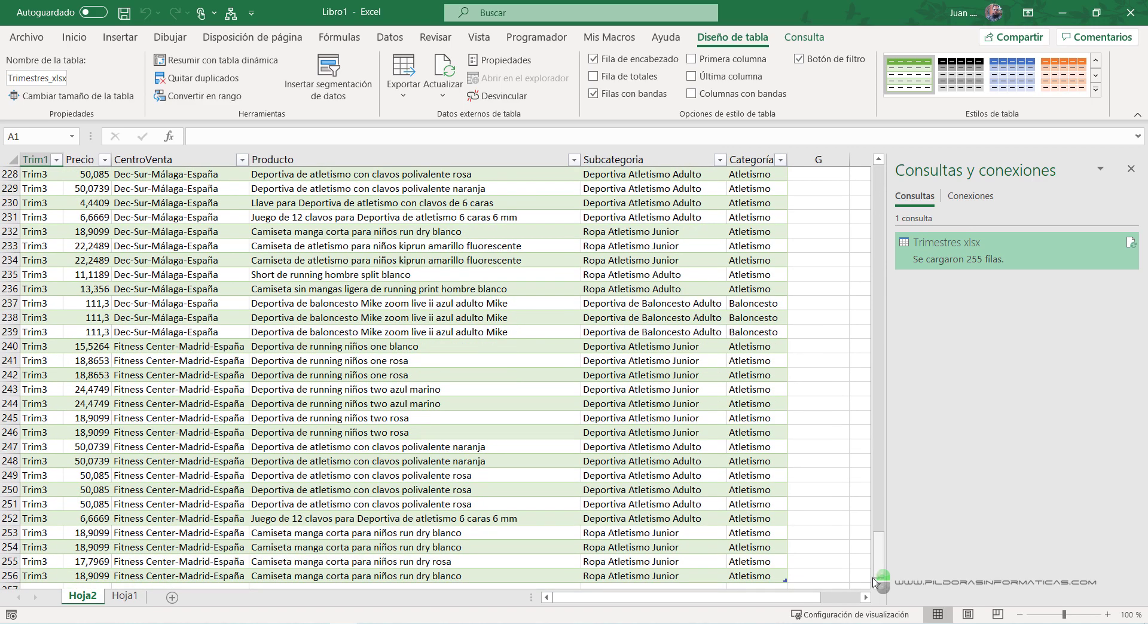
scroll(267, 448, down, 6)
scroll(269, 448, up, 18)
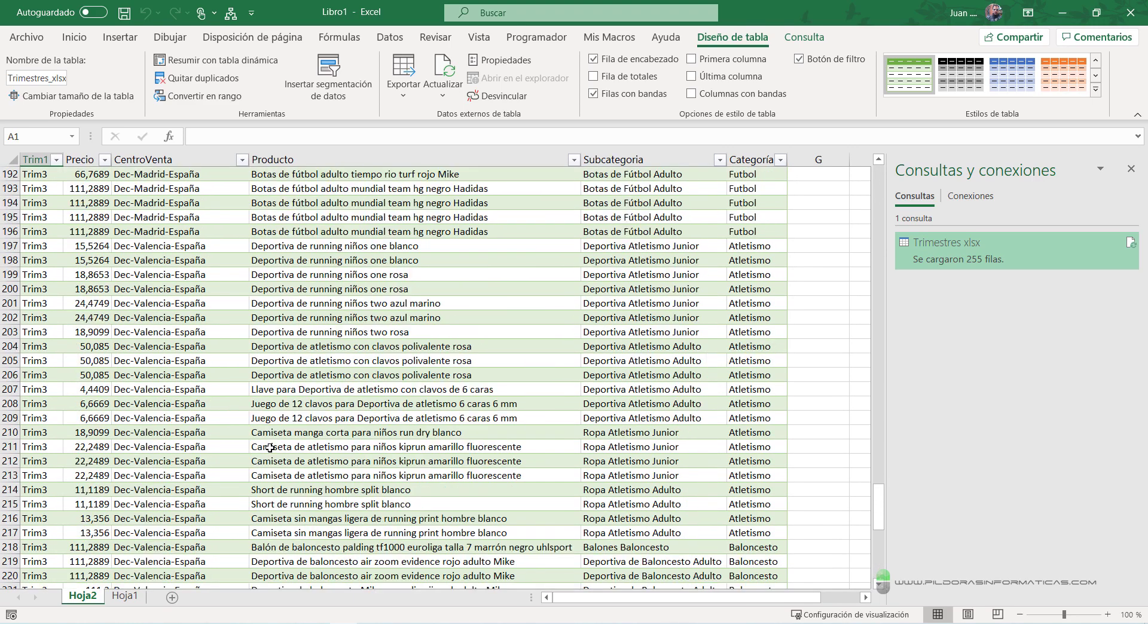
scroll(270, 448, up, 20)
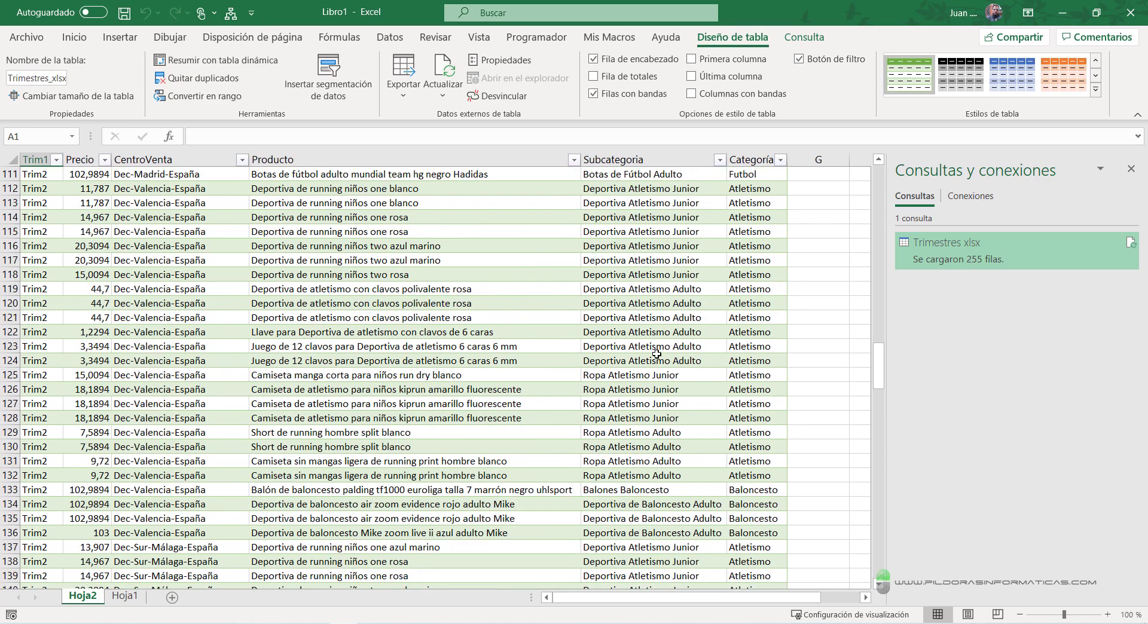
drag(878, 366, 874, 179)
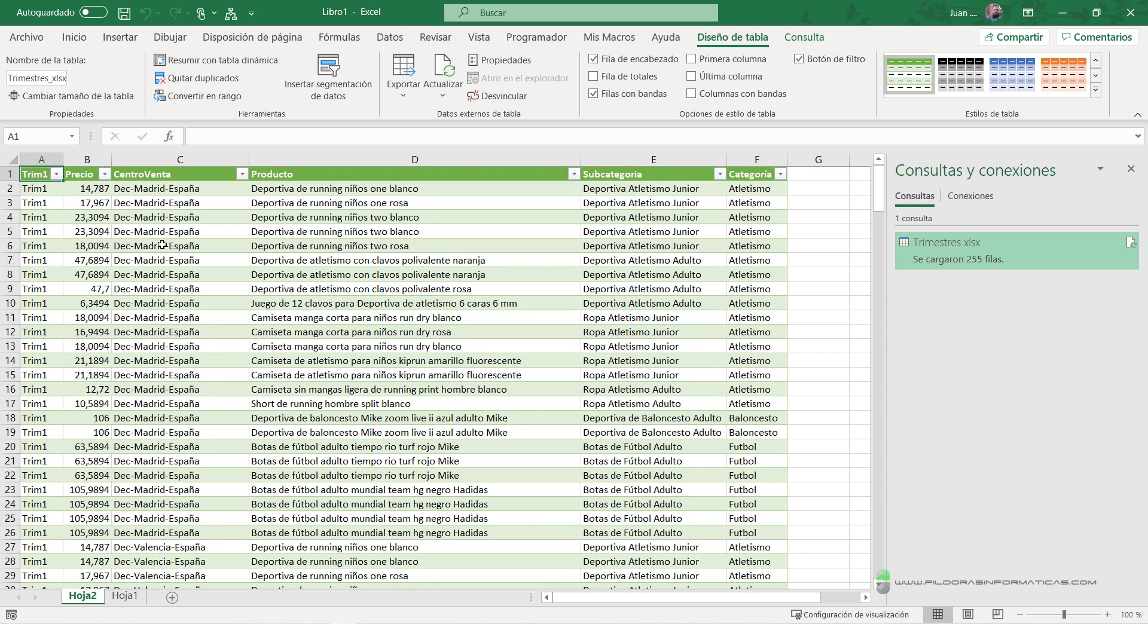
double_click(971, 256)
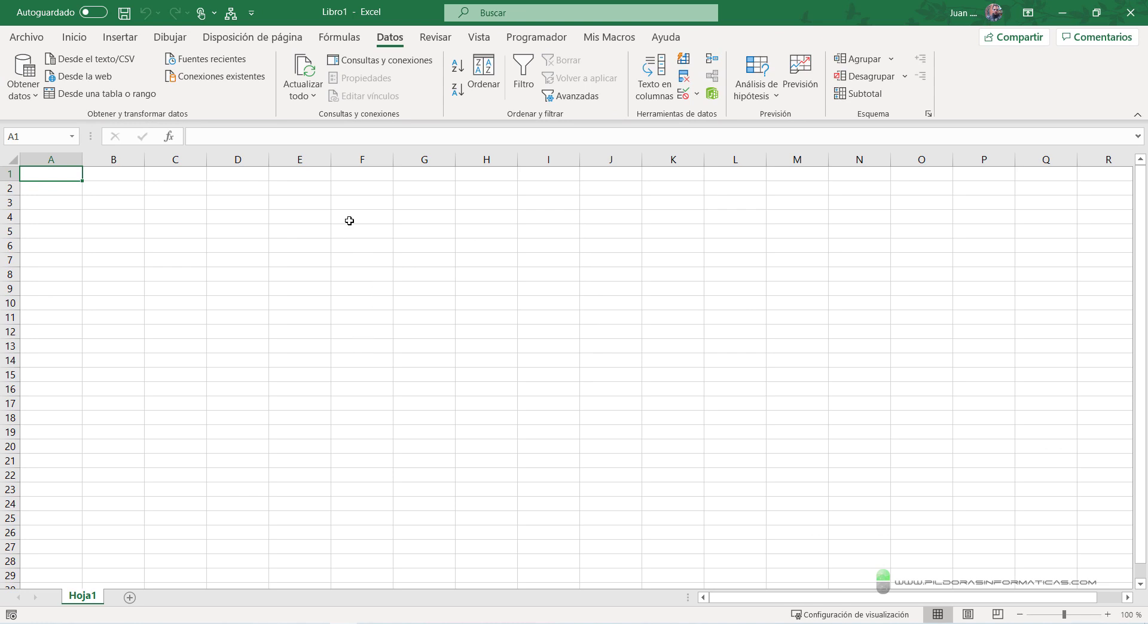
Step: Import the Trimestres.xlsx workbook as a data source into the blank workbook
click(23, 84)
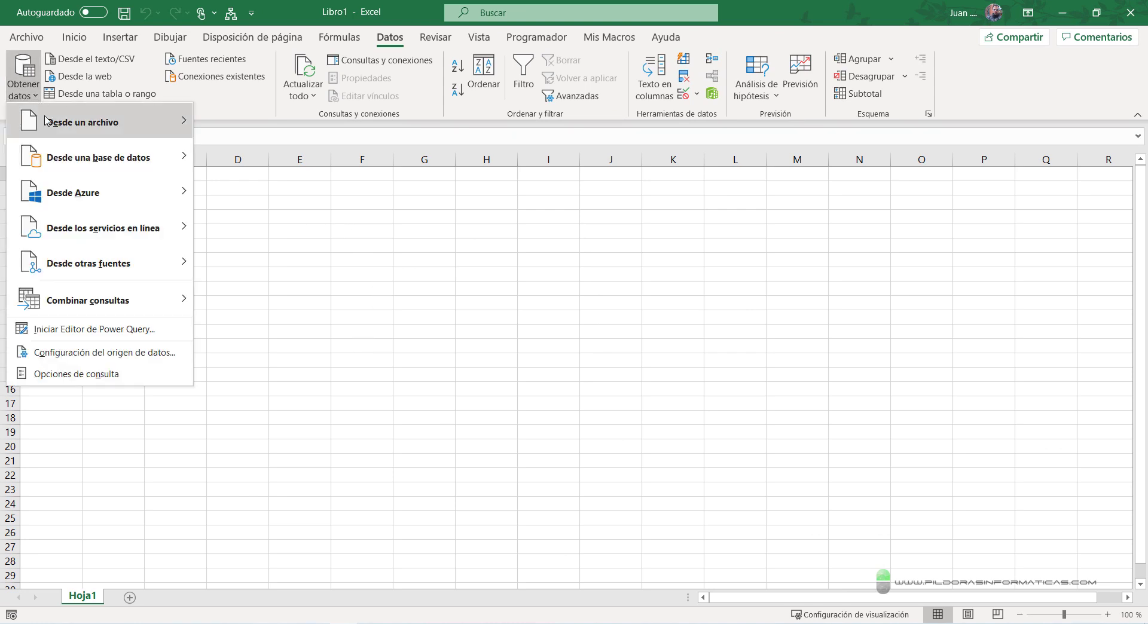
mouse_move(47, 120)
click(248, 120)
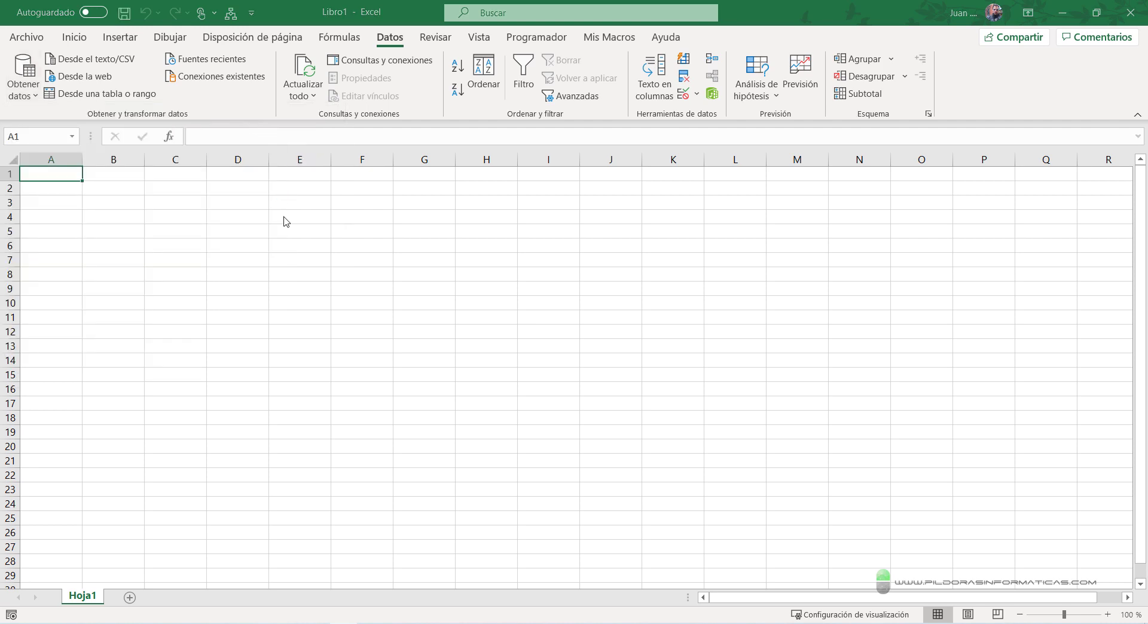
click(184, 156)
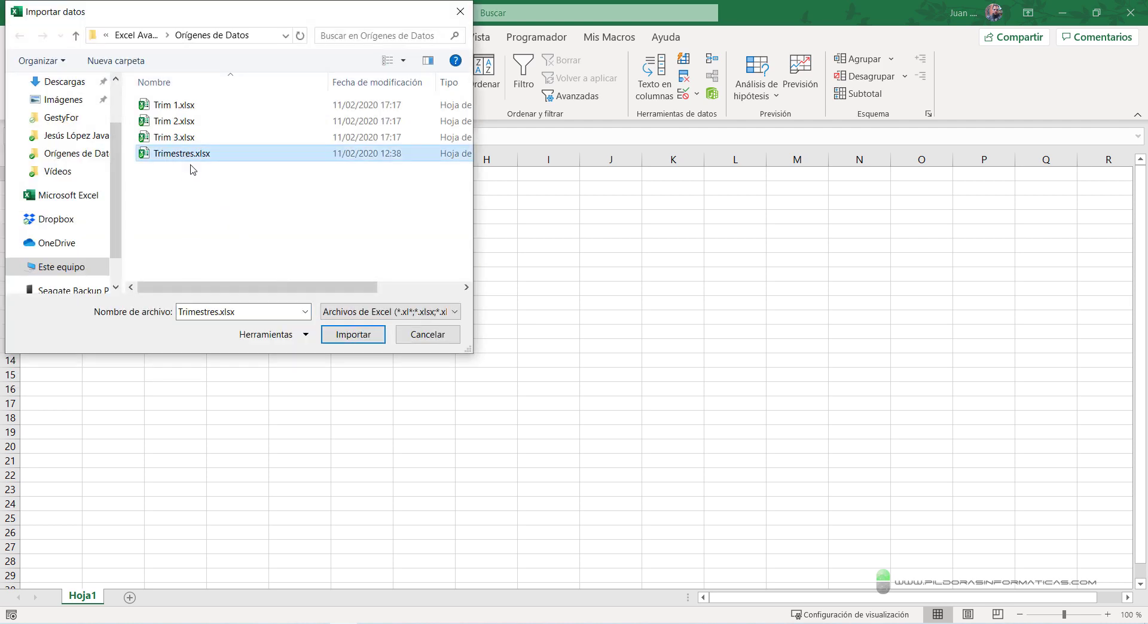
click(343, 338)
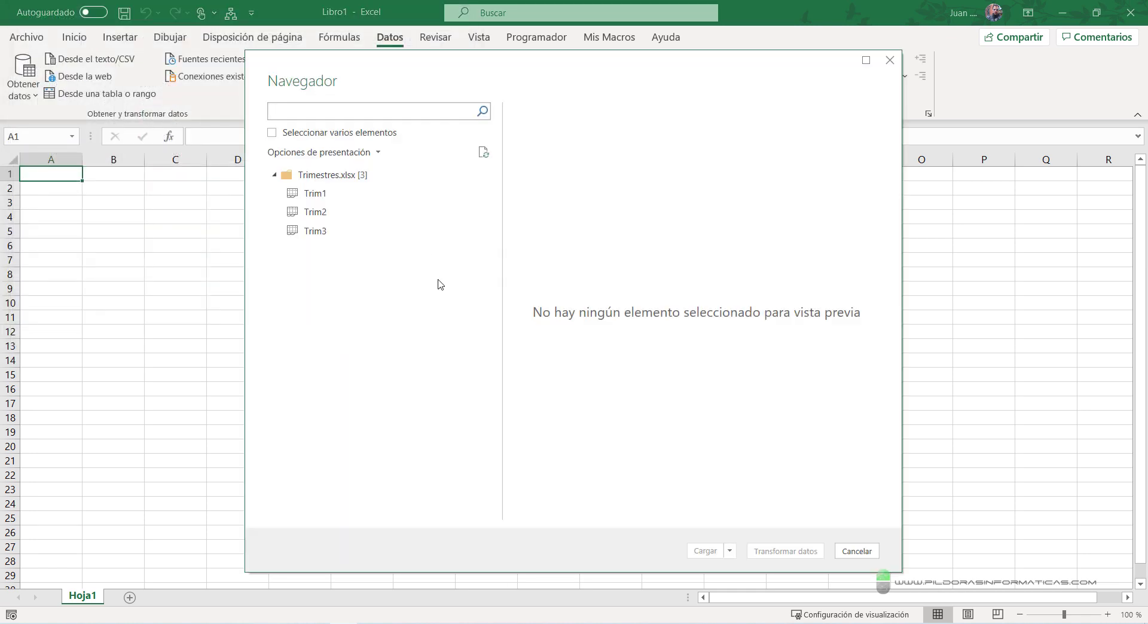
click(449, 238)
drag(258, 96, 350, 96)
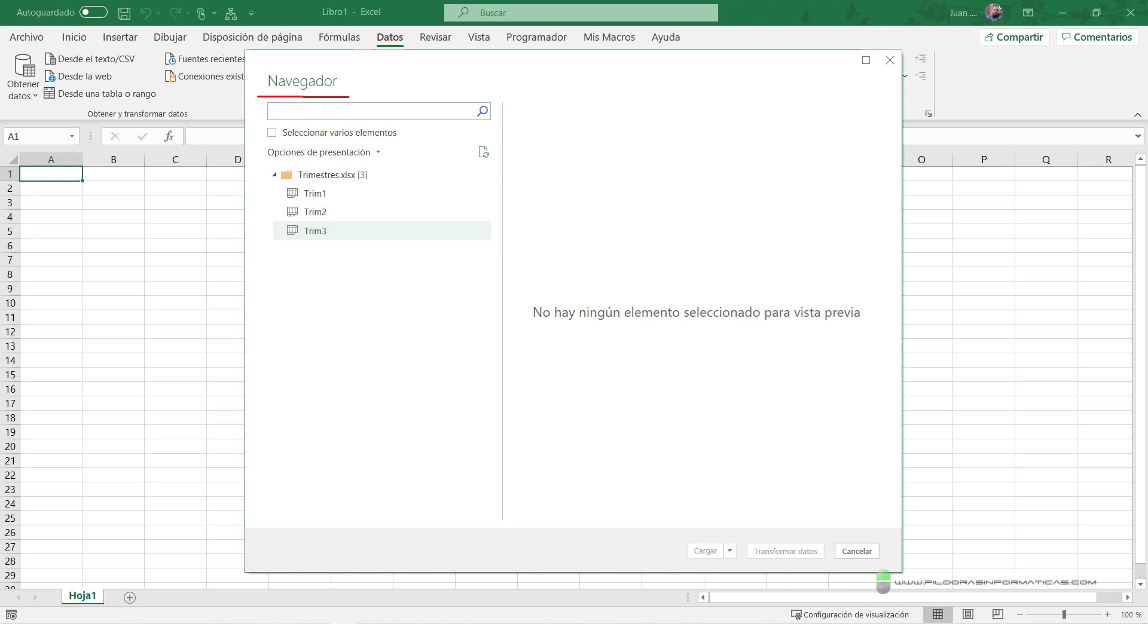
mouse_move(265, 166)
mouse_down()
mouse_move(356, 183)
mouse_move(526, 181)
mouse_up()
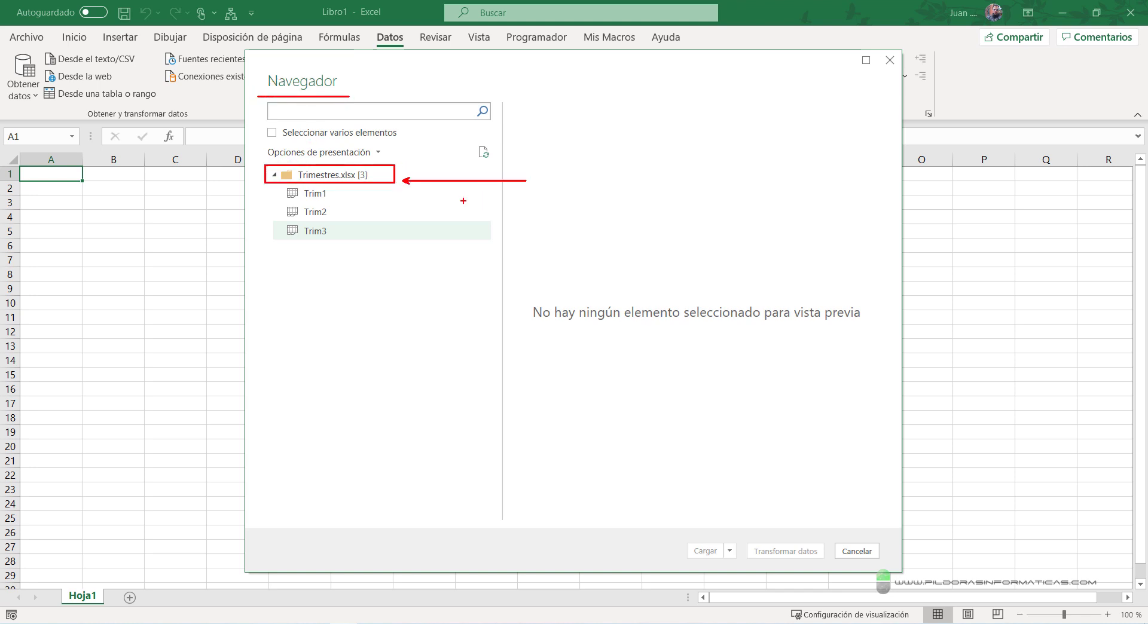
drag(339, 192, 341, 247)
key(Escape)
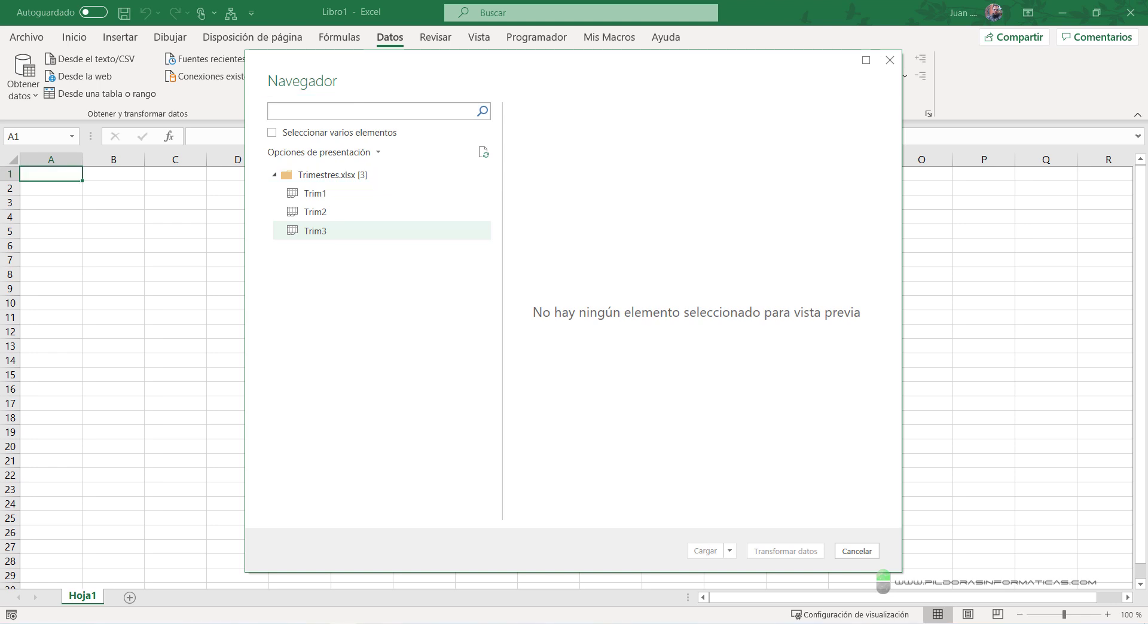
Step: Enable multiple selection, select the Trim1, Trim2 and Trim3 sheets, and open them for transformation in Power Query
click(273, 137)
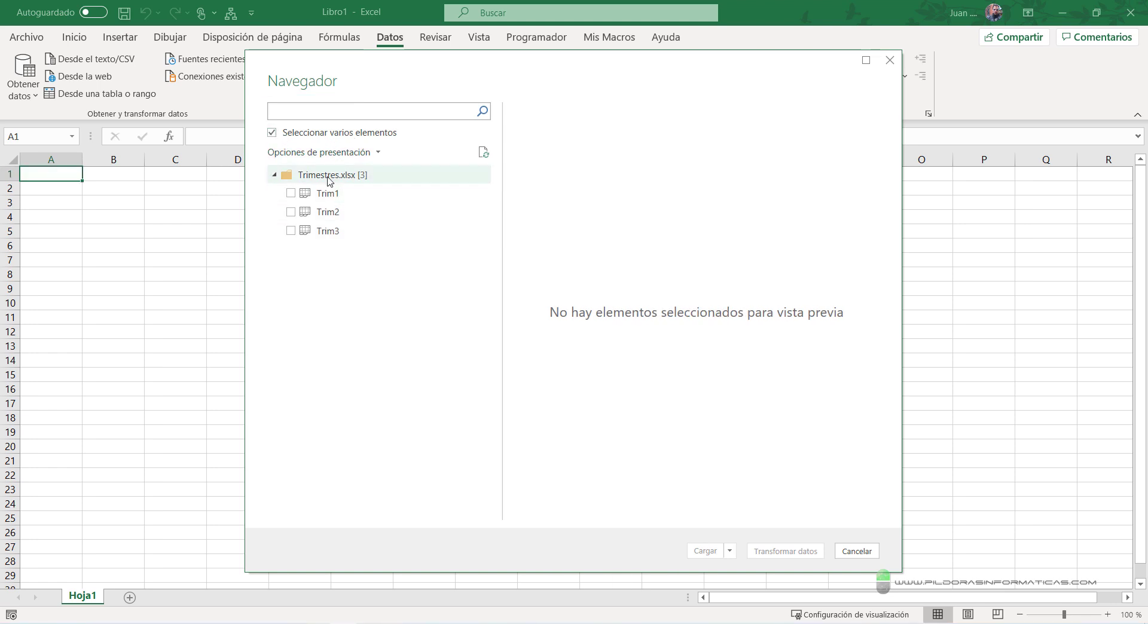
click(290, 193)
click(291, 212)
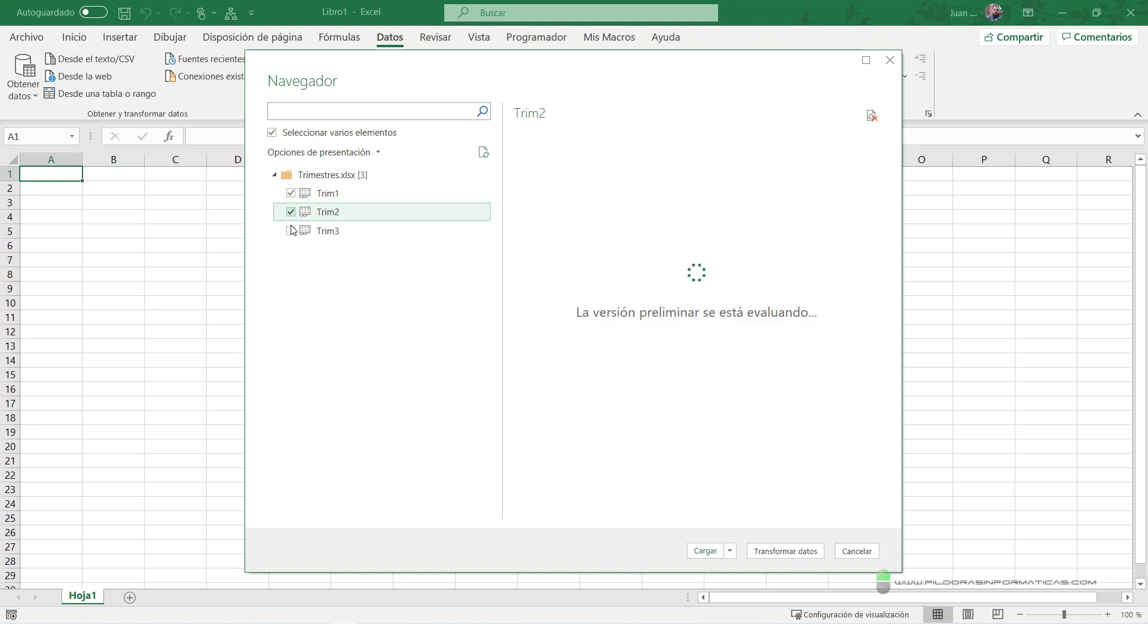
click(290, 231)
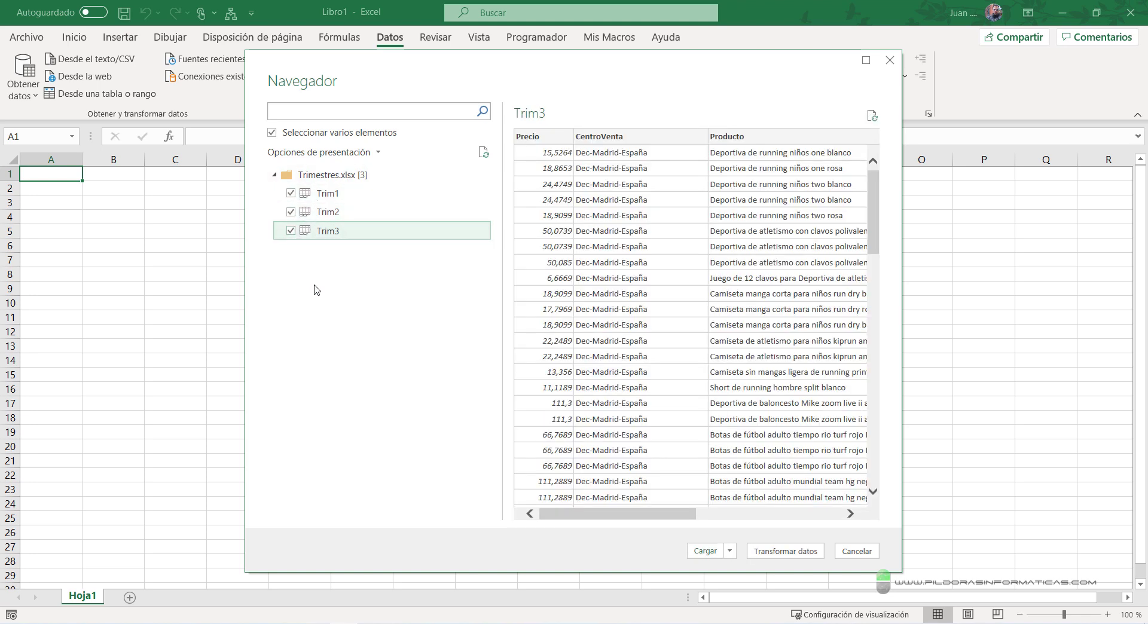
click(292, 213)
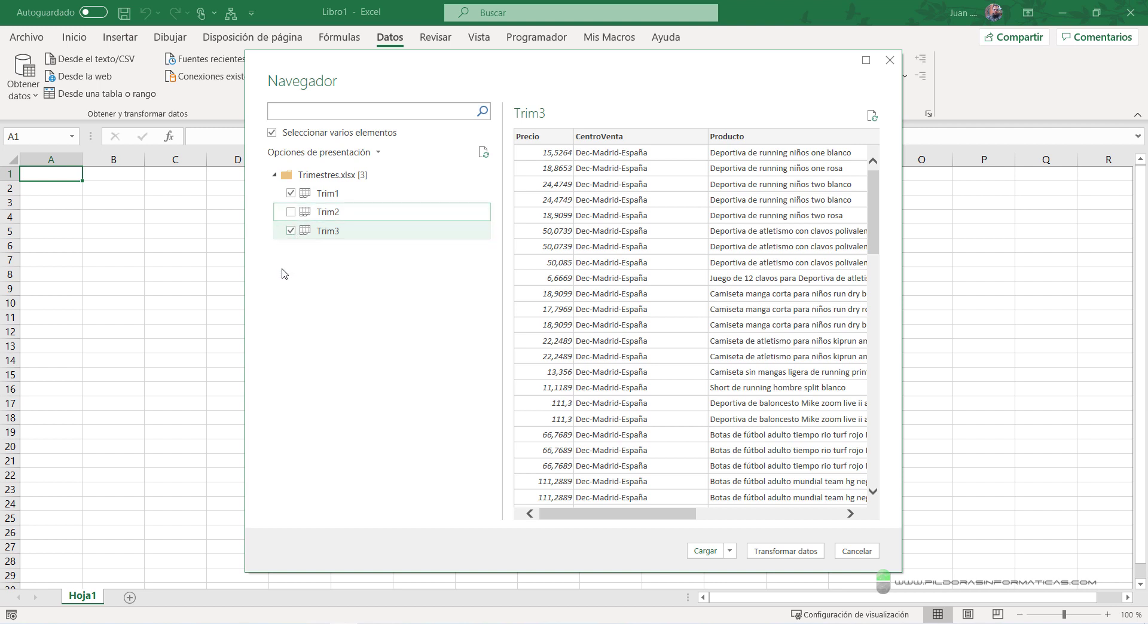
click(291, 213)
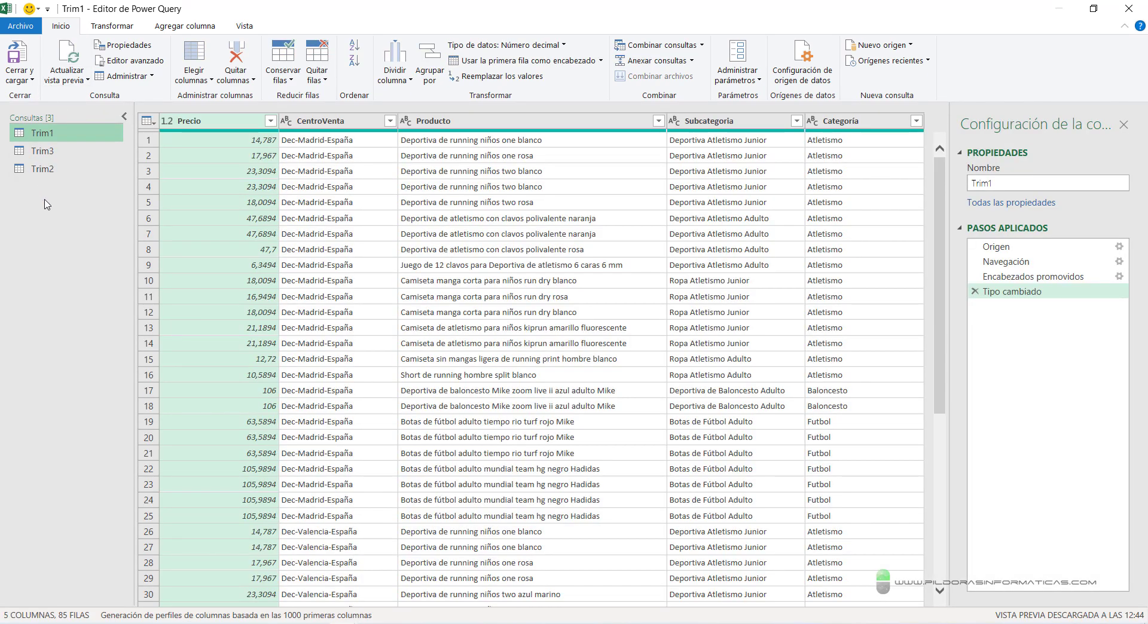
drag(2, 116, 89, 200)
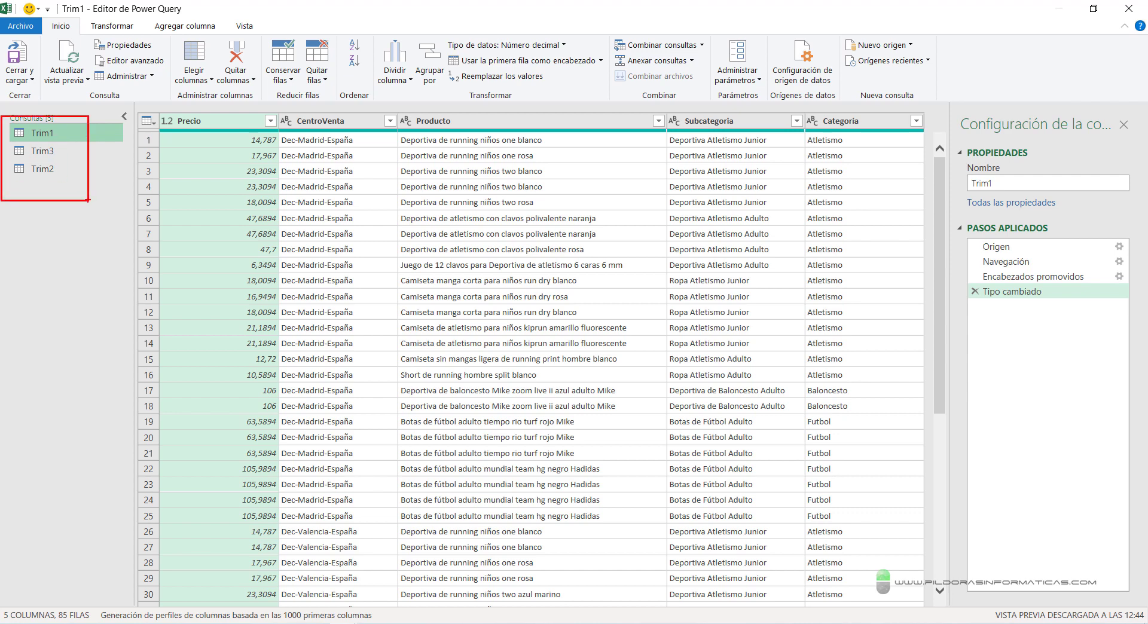
key(Escape)
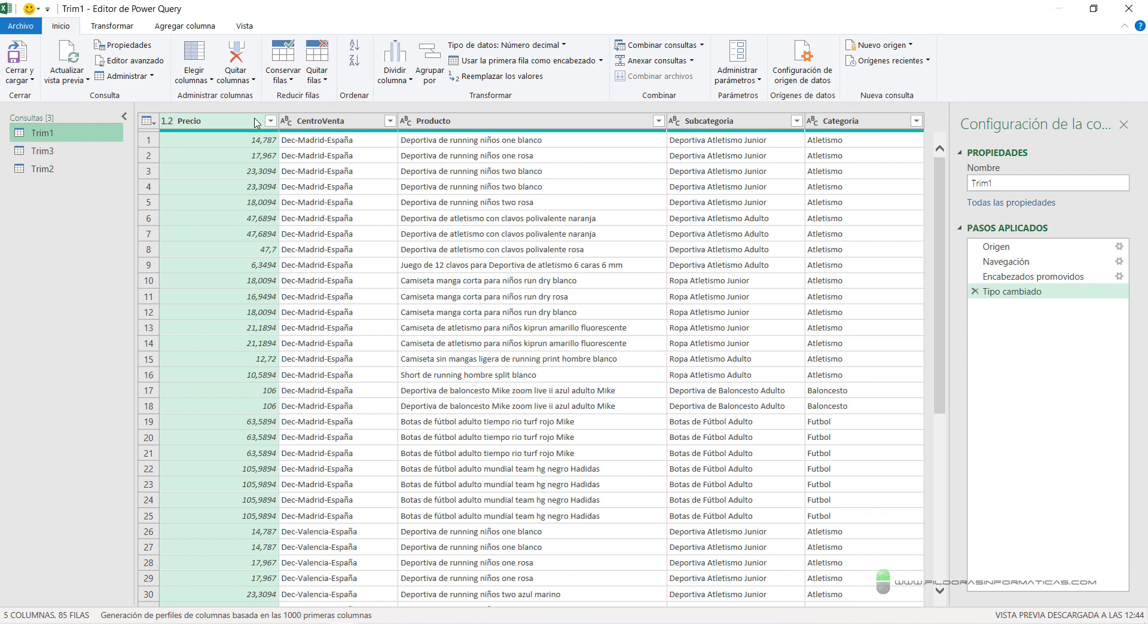
Step: View the separate Trim3 and Trim2 queries and return to the Trim1 query
click(49, 153)
click(51, 170)
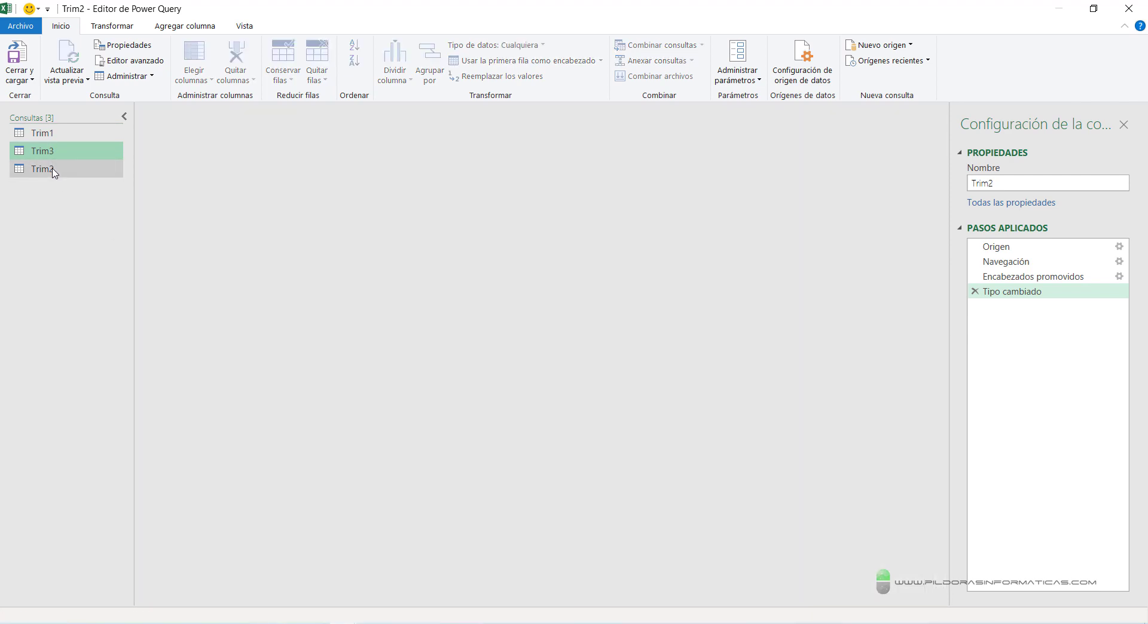
click(53, 152)
click(53, 134)
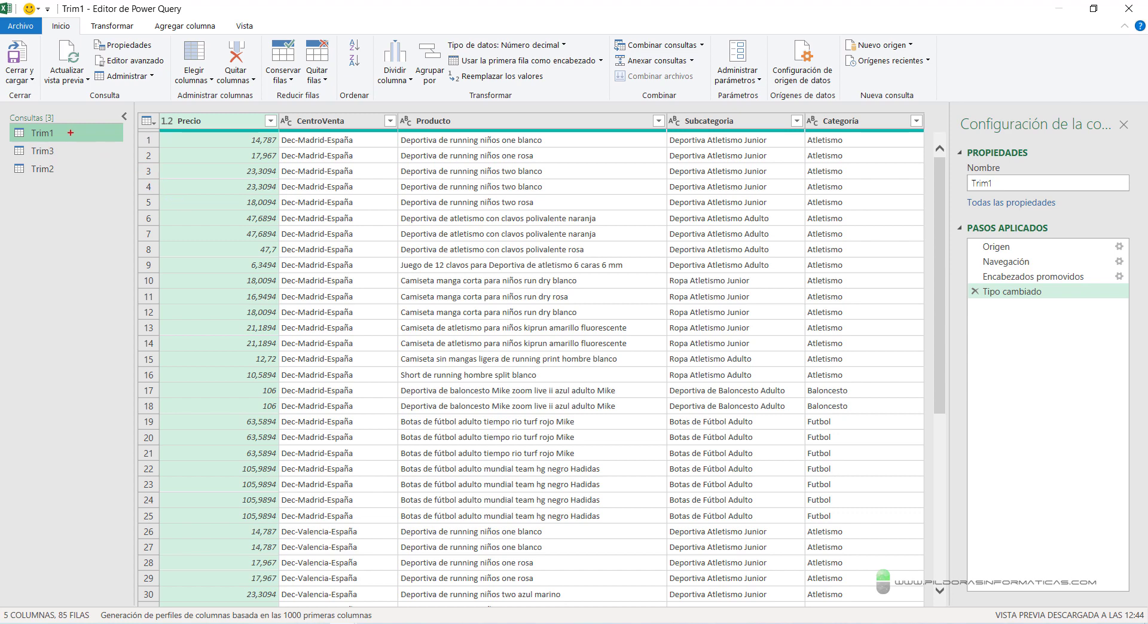
drag(70, 133, 163, 82)
drag(63, 173, 147, 237)
drag(63, 152, 147, 123)
key(Escape)
Step: Compare the data previews of the Trim3, Trim2 and Trim1 queries, leaving their names as they are
double_click(68, 152)
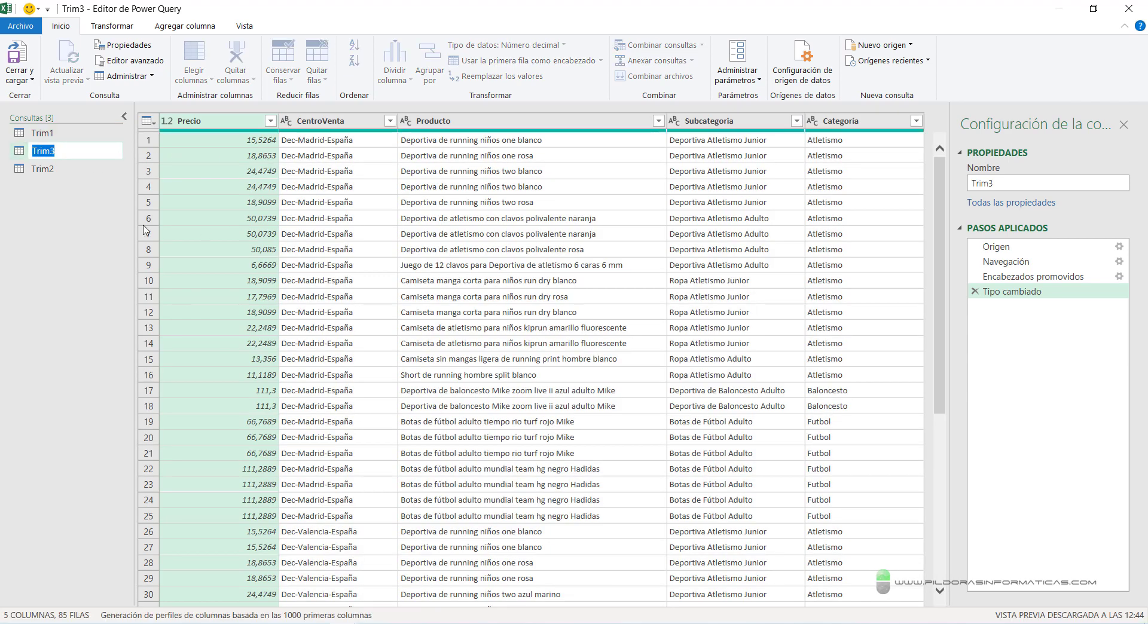
key(Return)
click(51, 170)
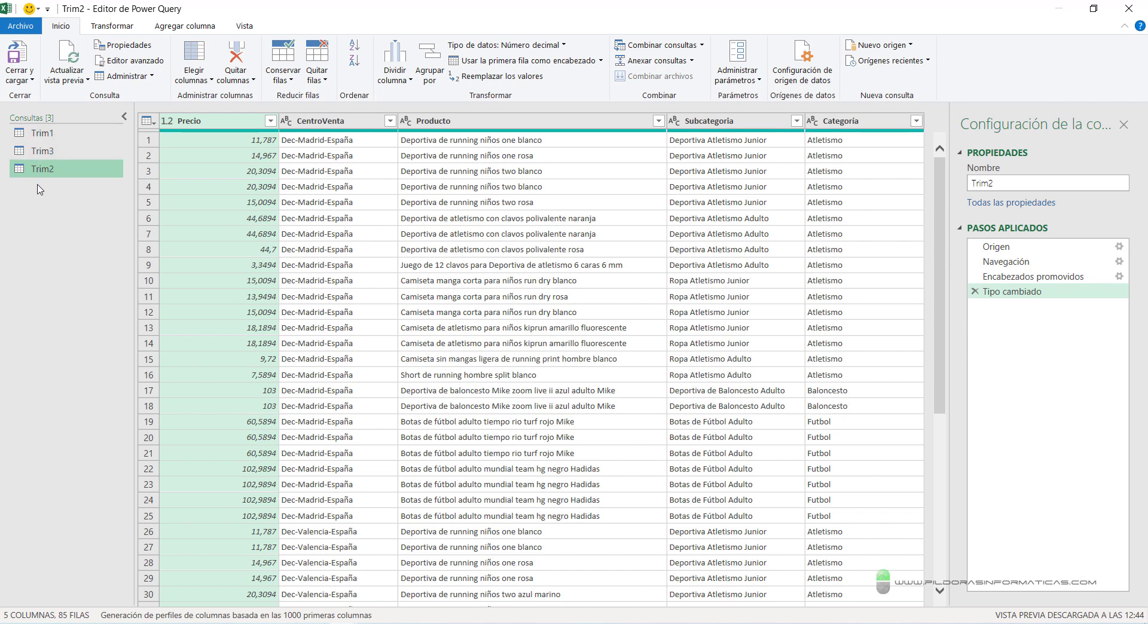
click(38, 136)
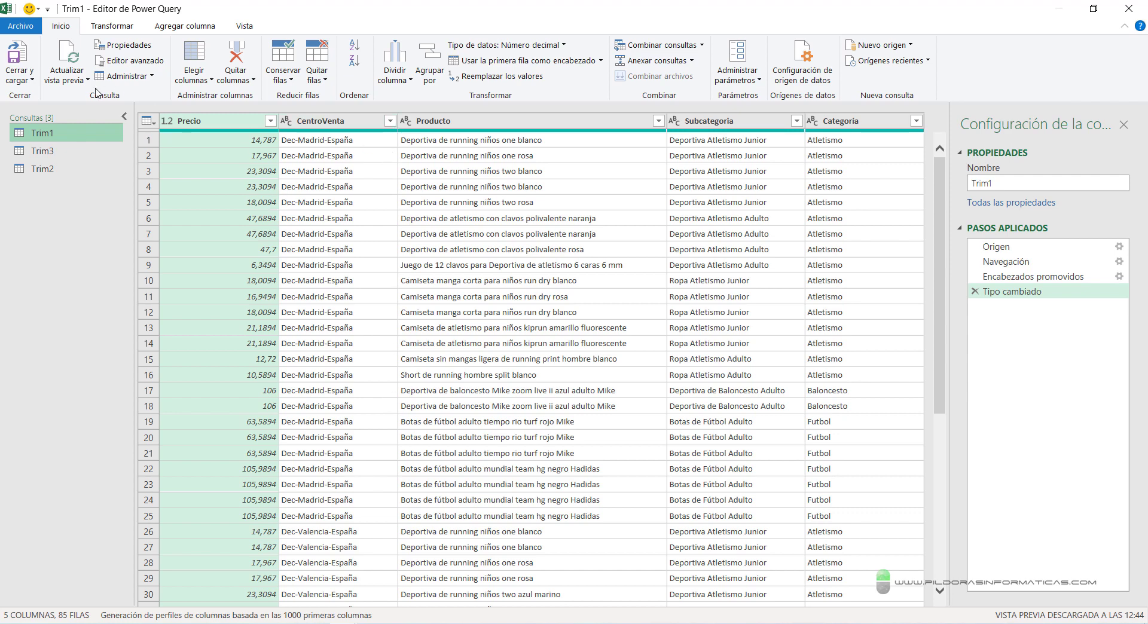
Step: Review the Trim2, Trim1 and Trim3 query previews in turn, ending on the Trim1 query
click(54, 169)
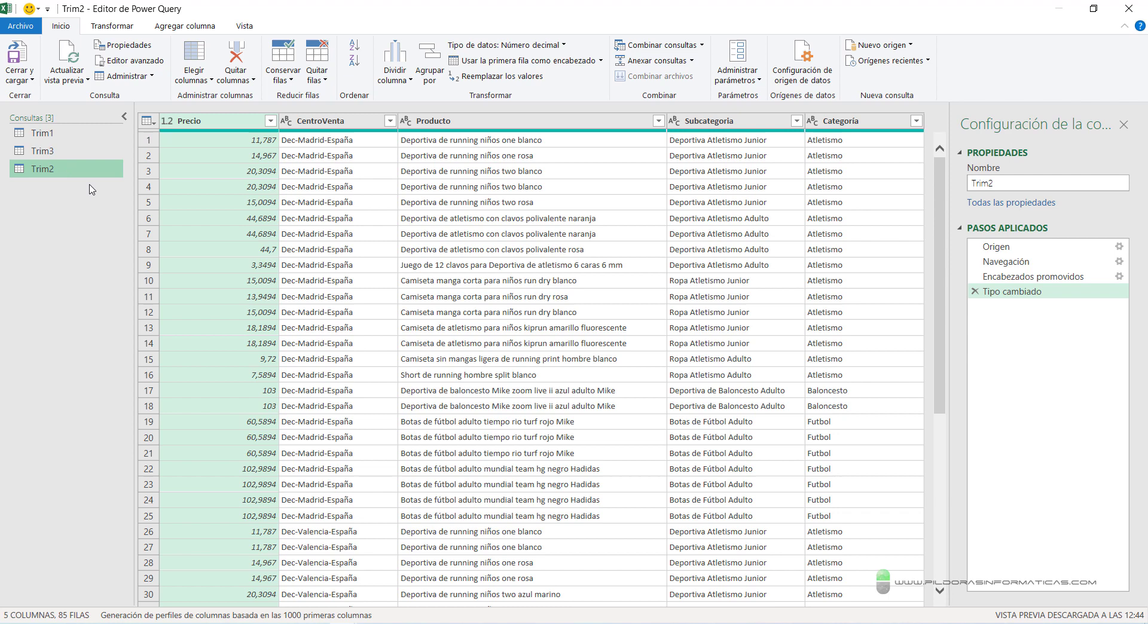
click(51, 134)
click(52, 153)
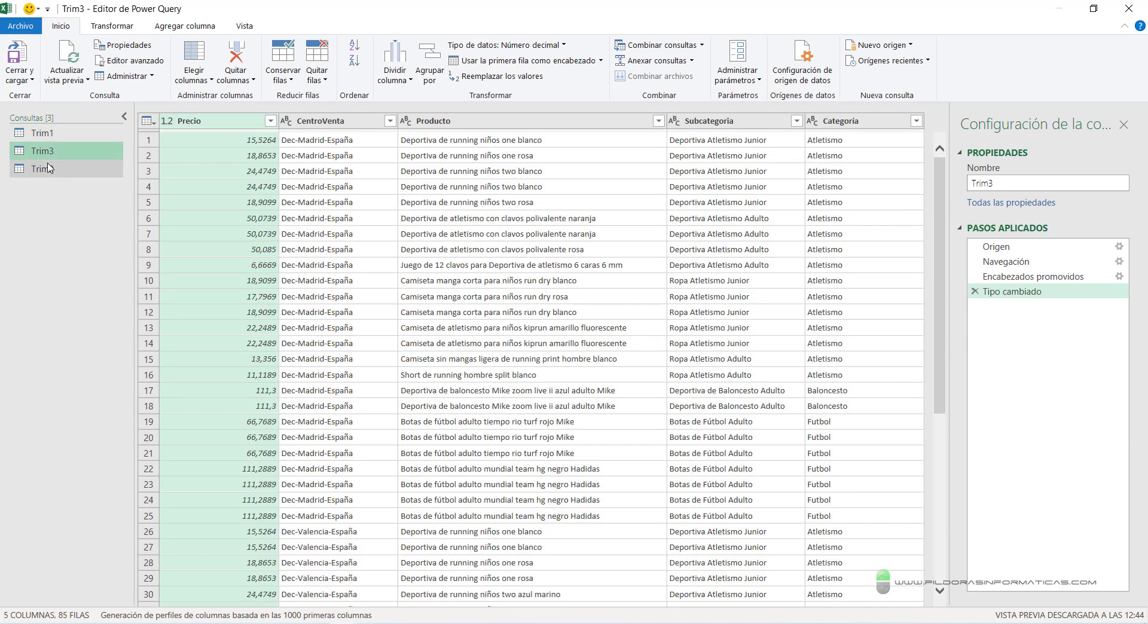
click(51, 169)
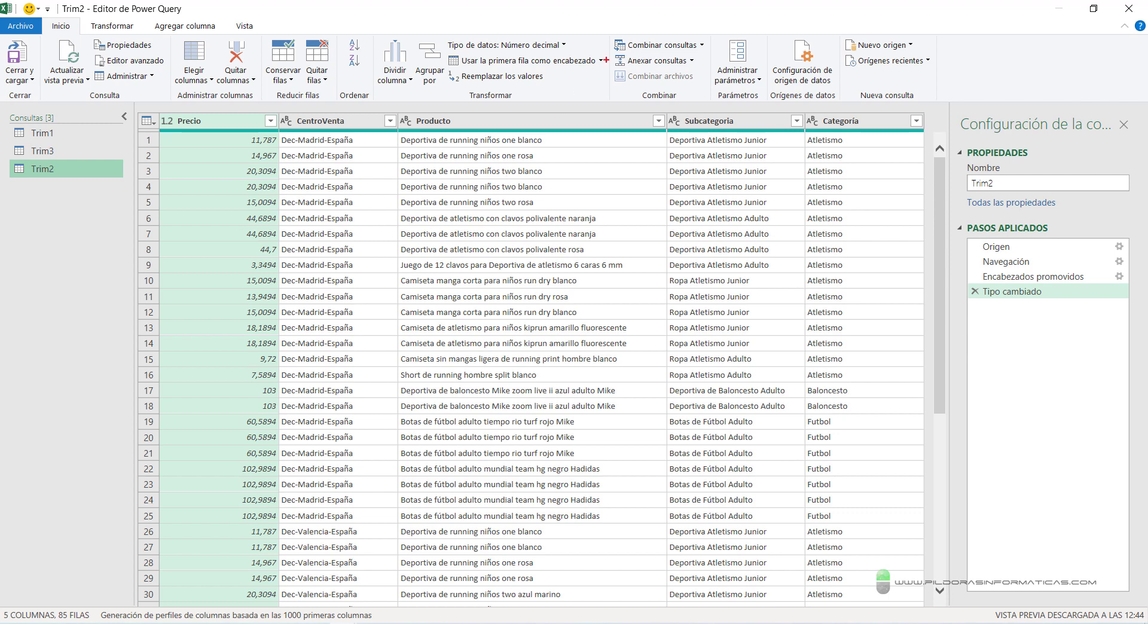
mouse_move(607, 48)
mouse_down()
mouse_move(715, 72)
mouse_move(760, 111)
mouse_up()
drag(617, 76, 571, 107)
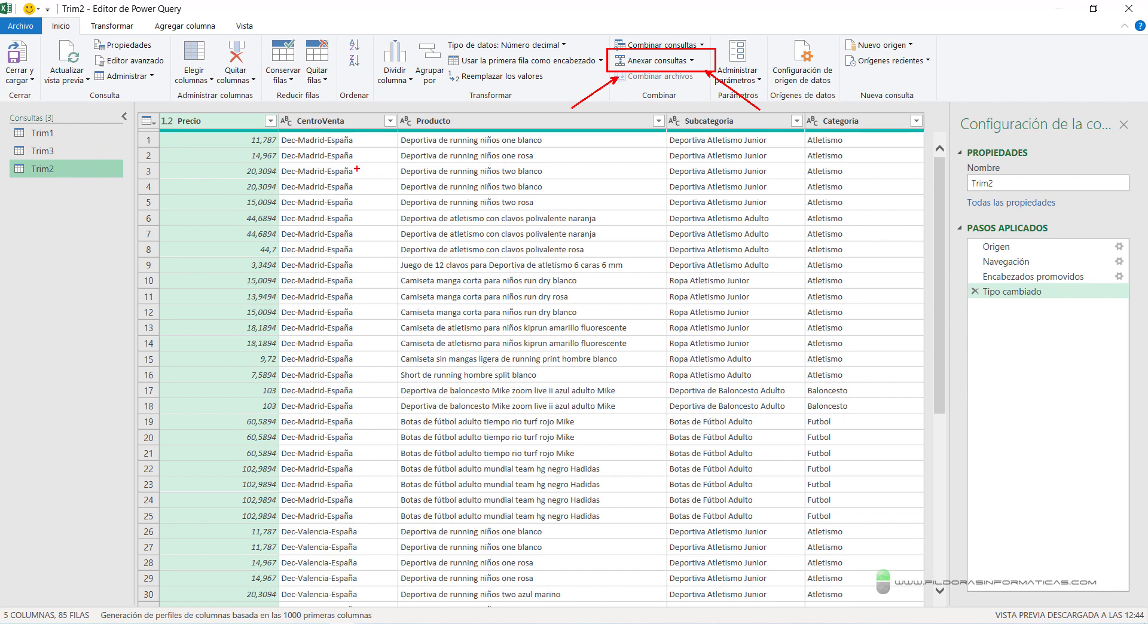
key(Escape)
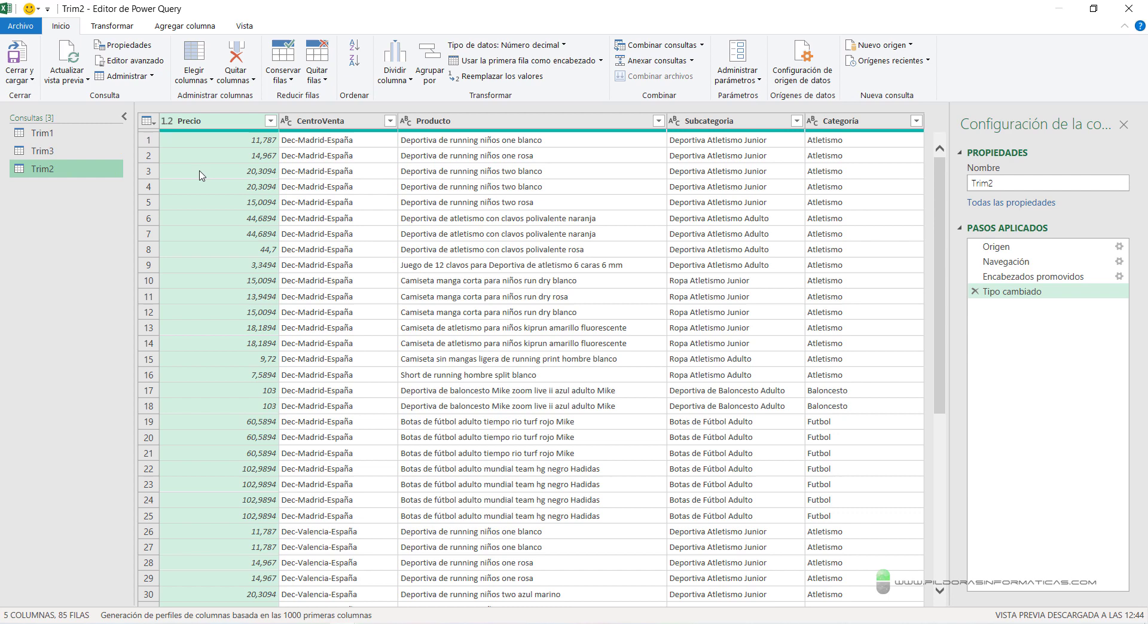
click(43, 133)
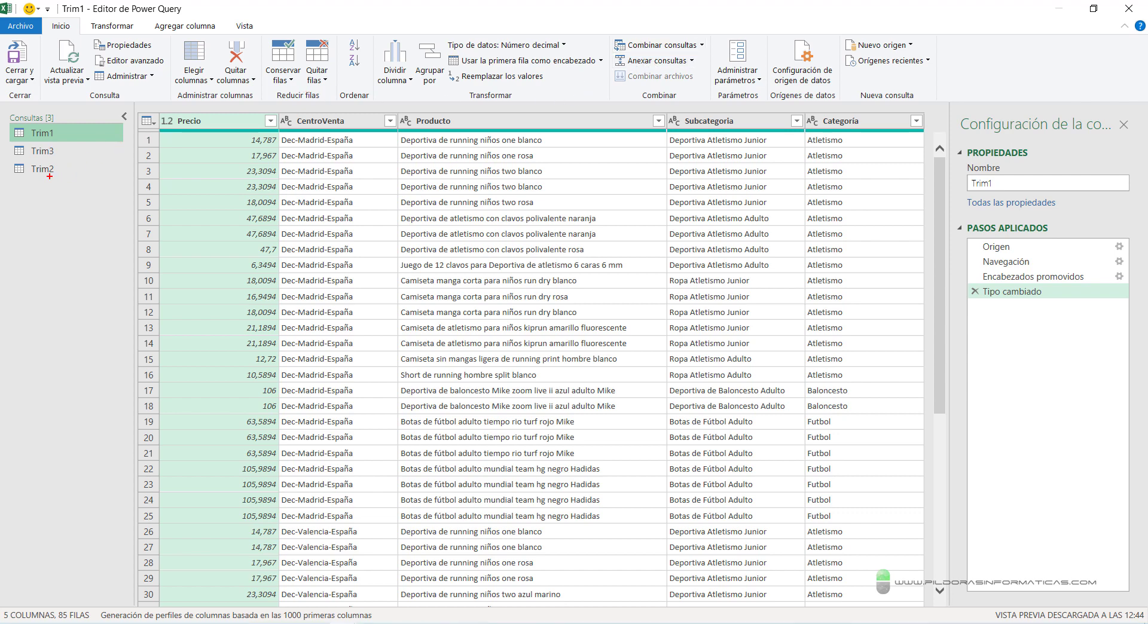
drag(49, 178, 79, 178)
drag(15, 117, 126, 142)
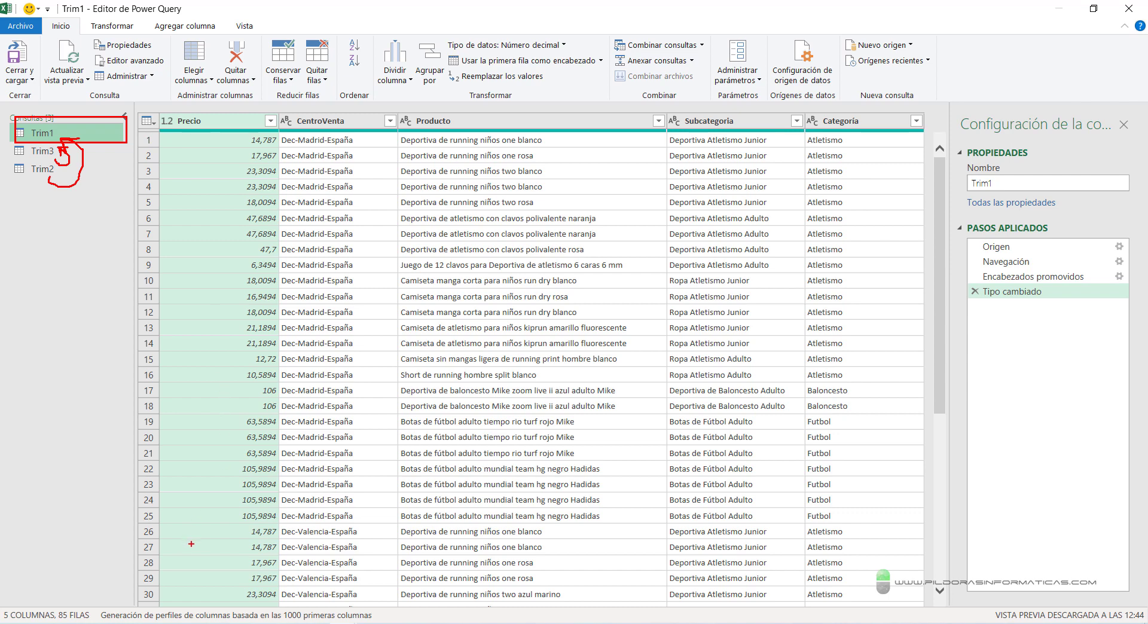
key(Escape)
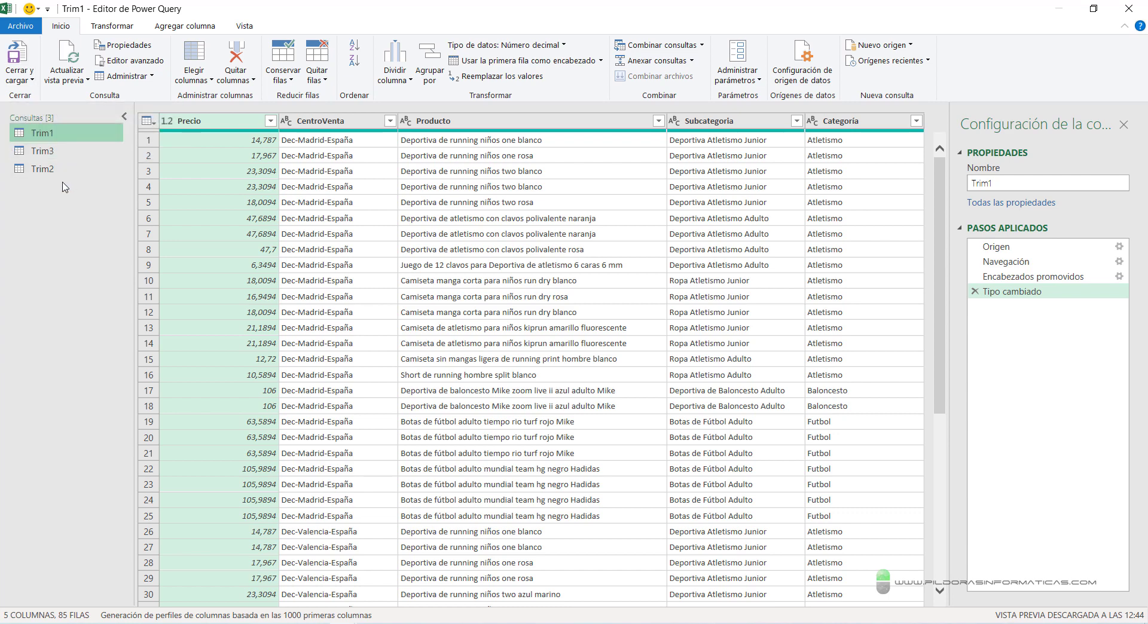
Step: Close and load the three separate queries into worksheets and compare the tables on Hoja4, Hoja3 and Hoja2
click(26, 60)
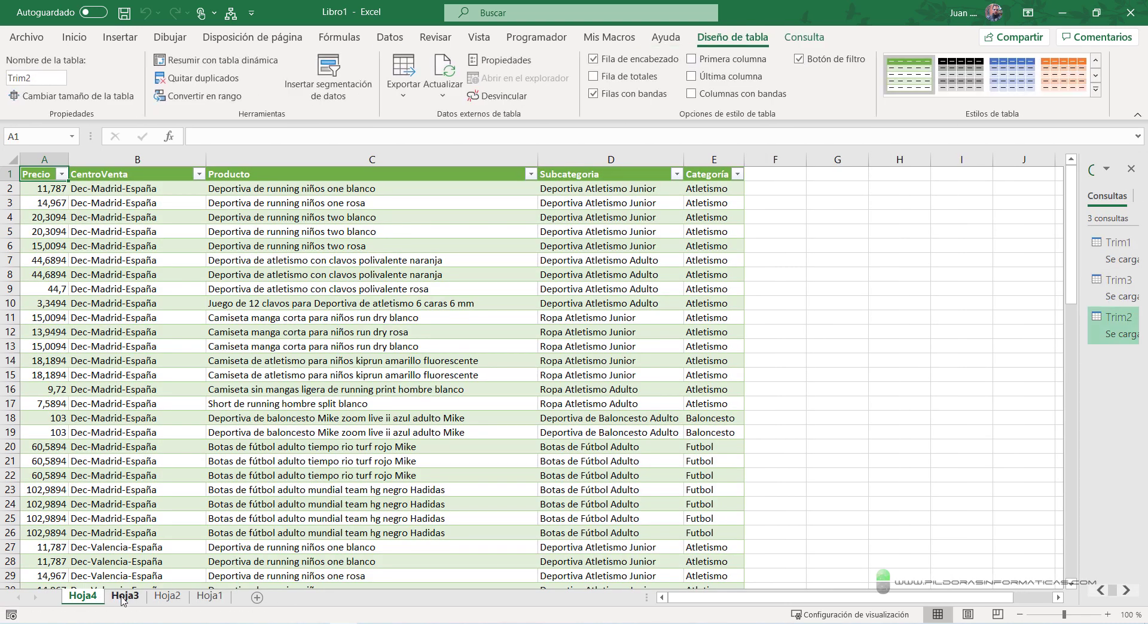
click(123, 599)
click(162, 597)
click(126, 598)
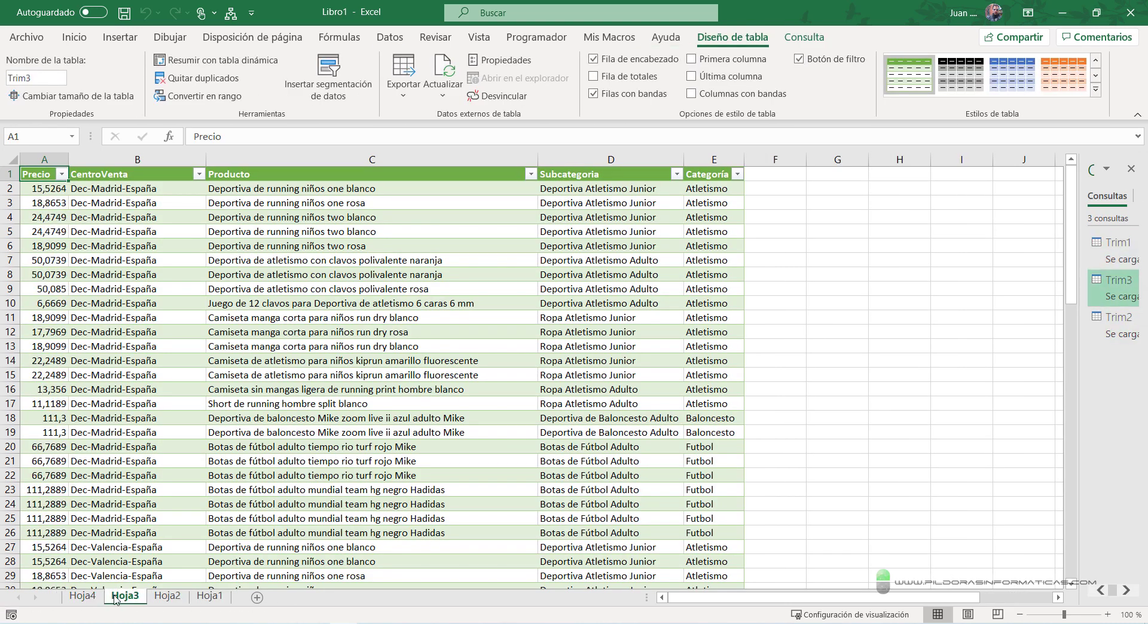
click(90, 598)
click(132, 598)
click(162, 599)
click(123, 599)
click(96, 598)
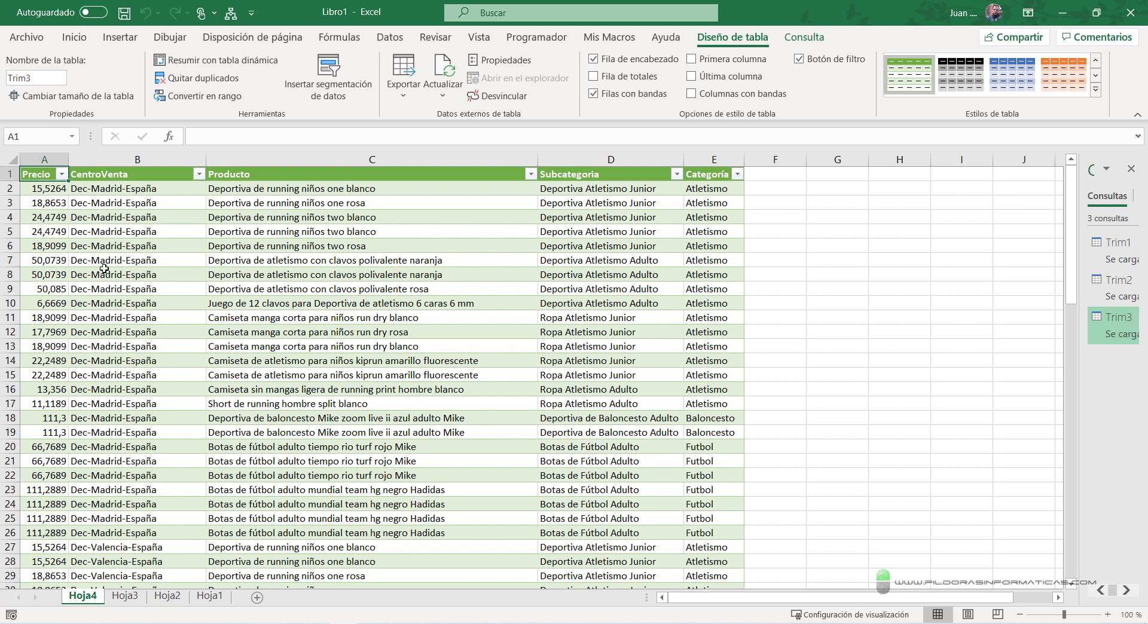
Step: Close the workbook without saving it and create a new blank workbook in Excel
click(1130, 12)
click(631, 426)
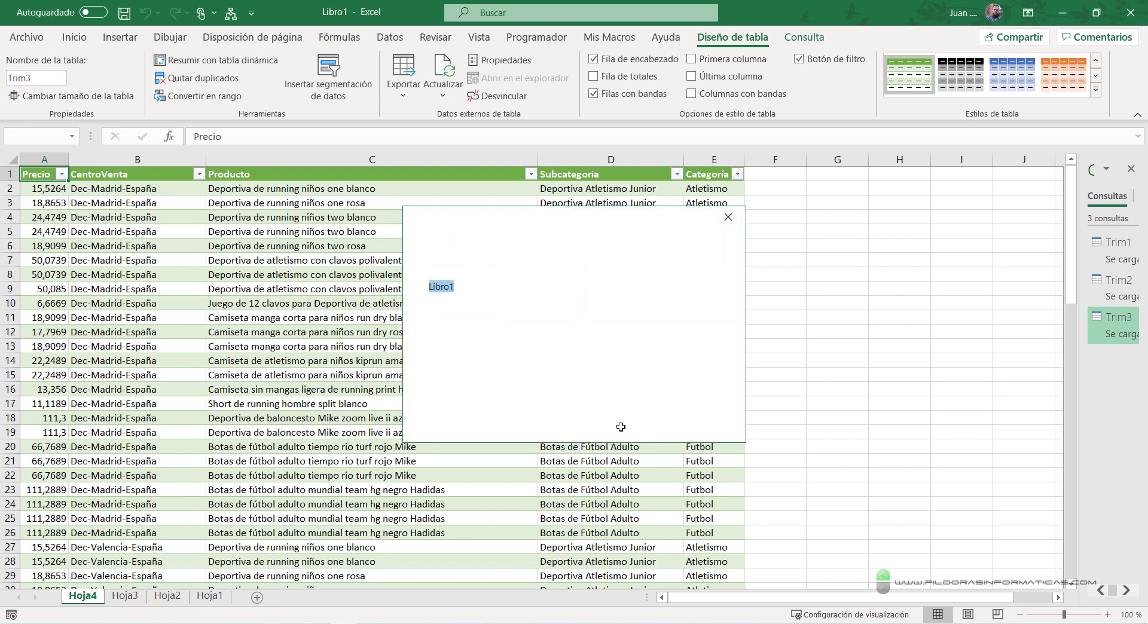
key(Return)
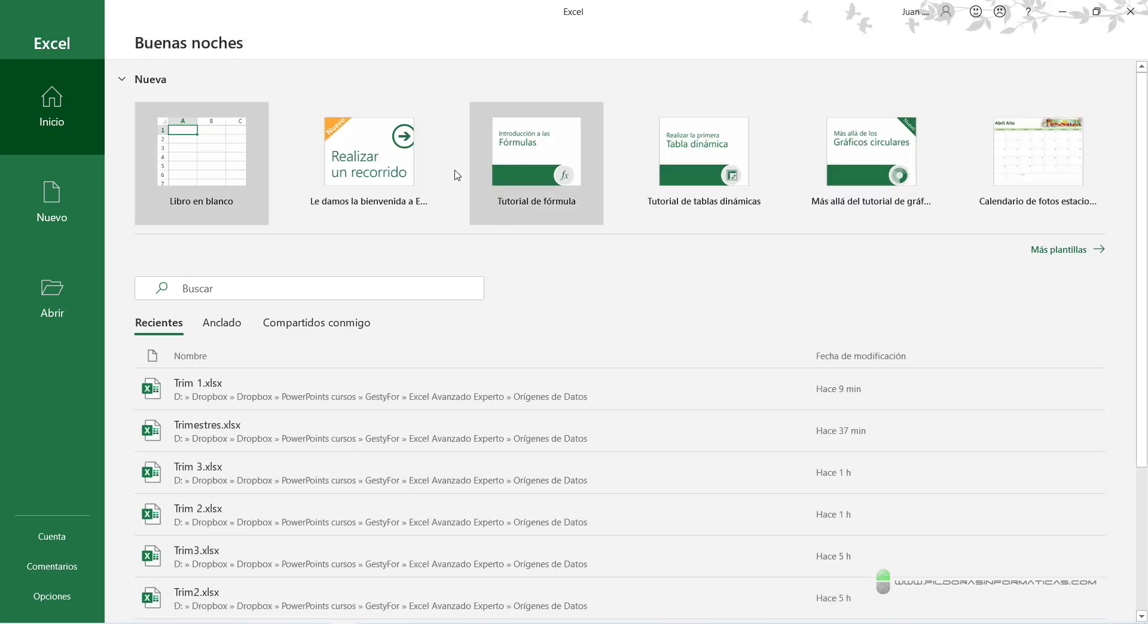
click(151, 154)
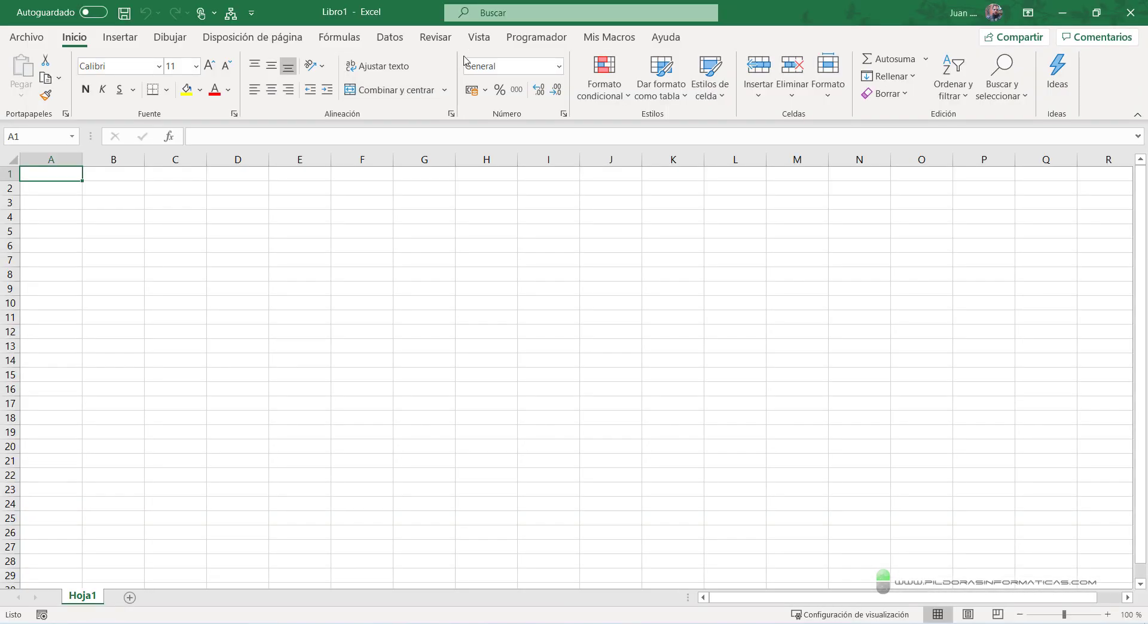
Step: Import Trimestres.xlsx from the Orígenes de Datos folder as a workbook data source
click(390, 37)
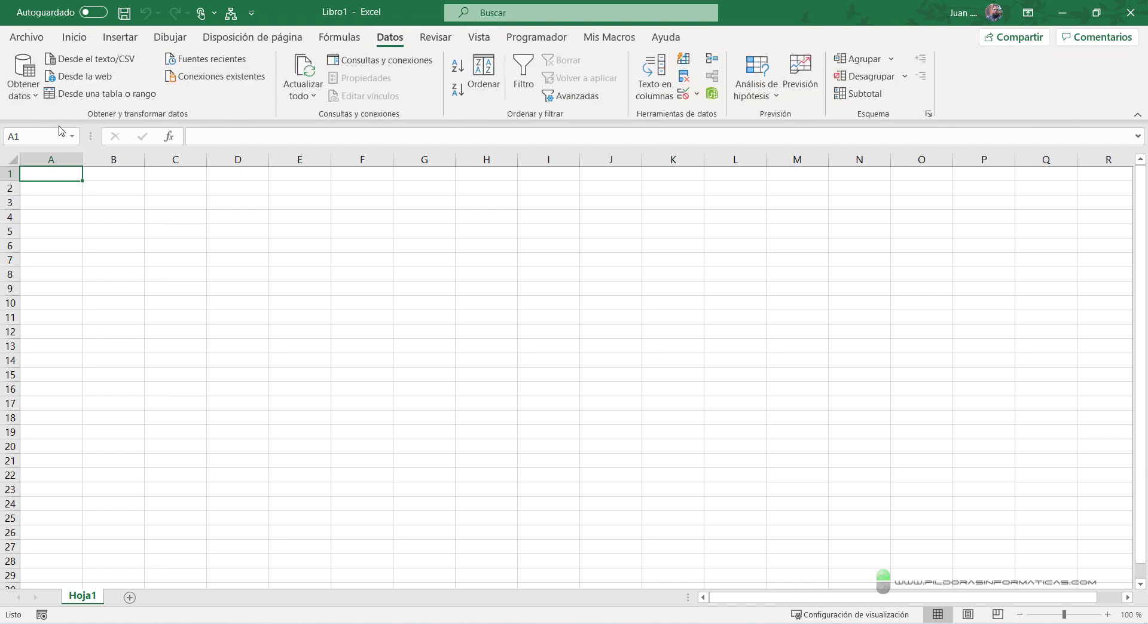
click(23, 78)
mouse_move(150, 122)
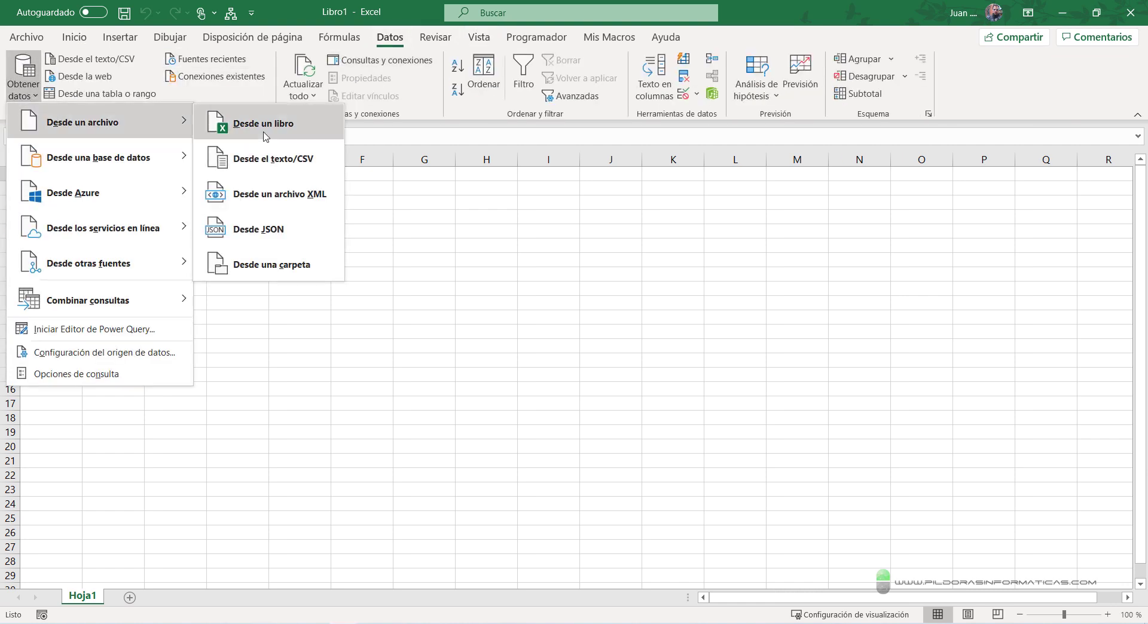
click(266, 137)
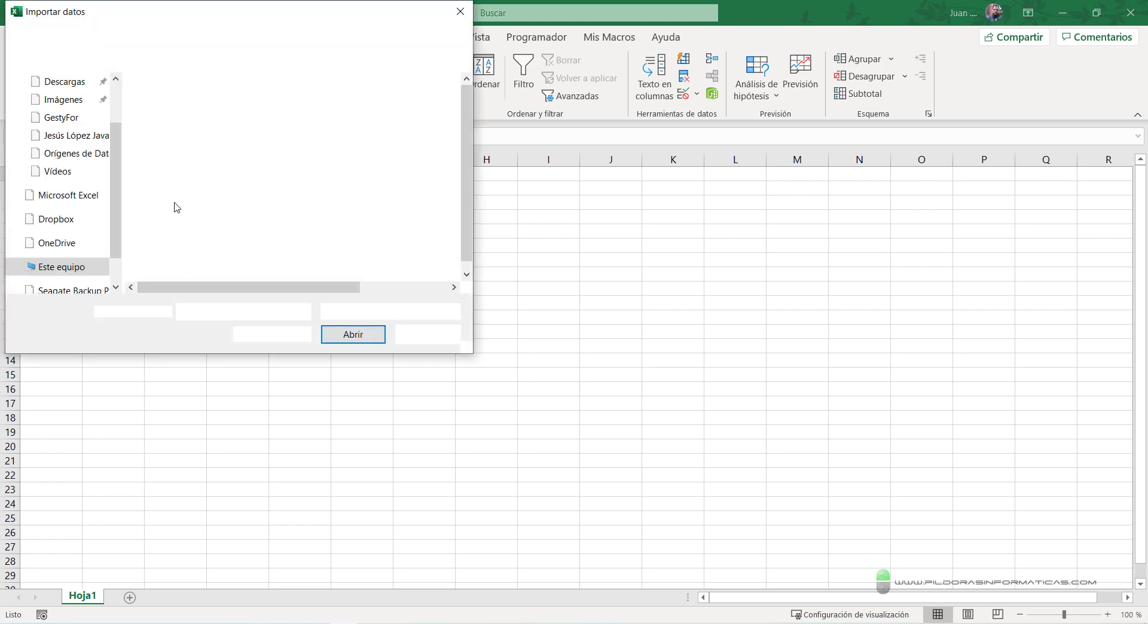
click(76, 153)
click(180, 154)
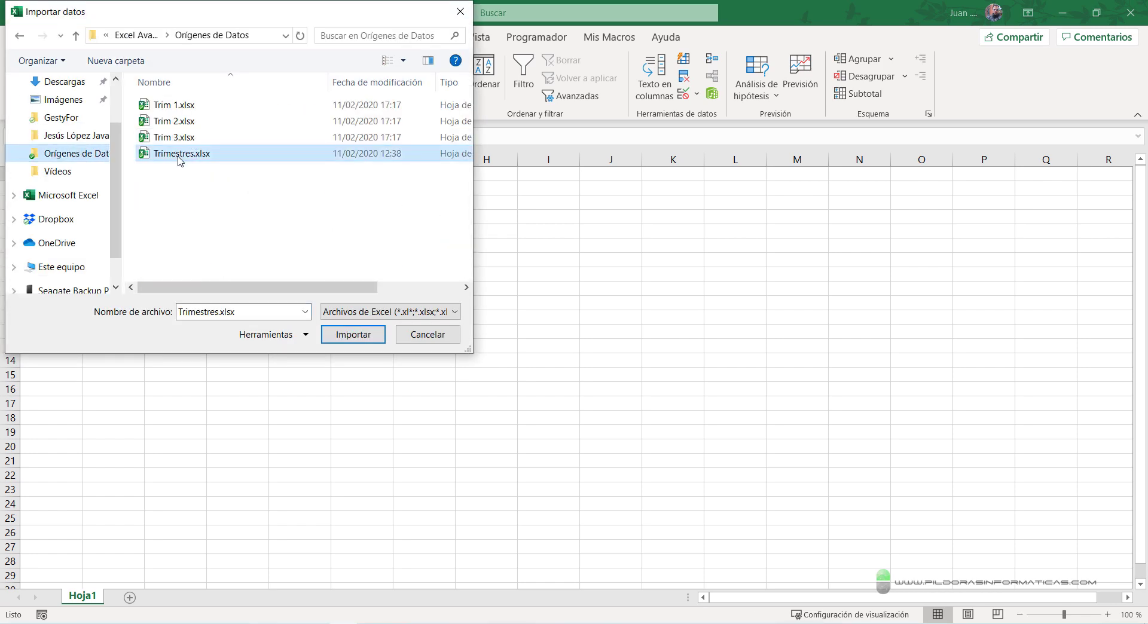
click(354, 335)
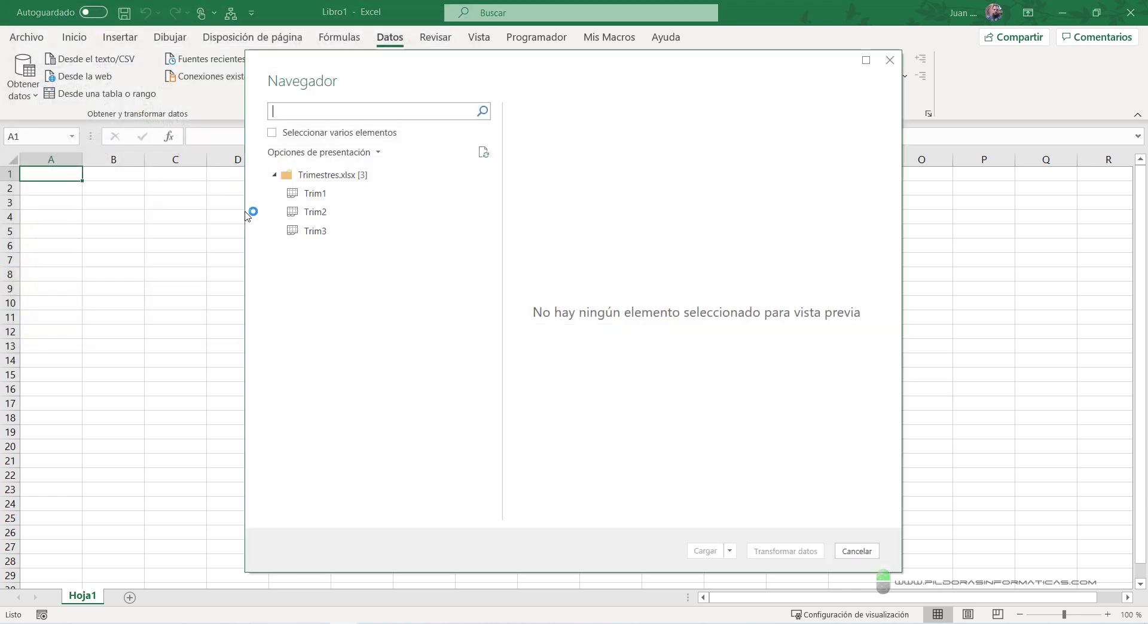
Step: Allow multiple item selection, choose the Trim1, Trim2 and Trim3 sheets, and open them for transforming in Power Query
click(272, 133)
click(290, 193)
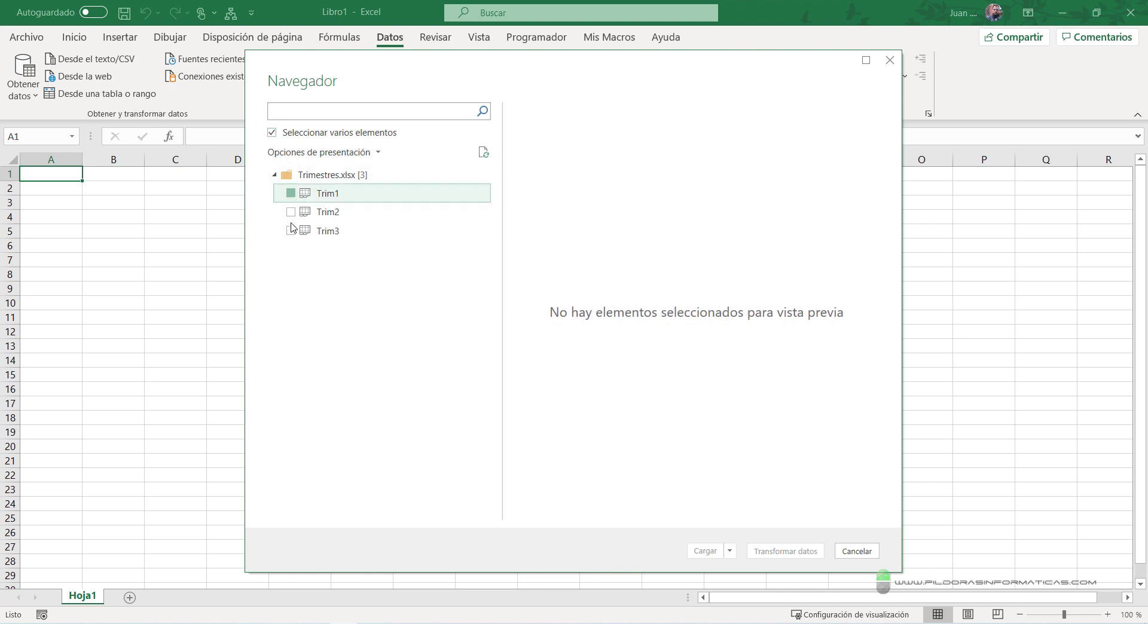
click(290, 212)
click(291, 230)
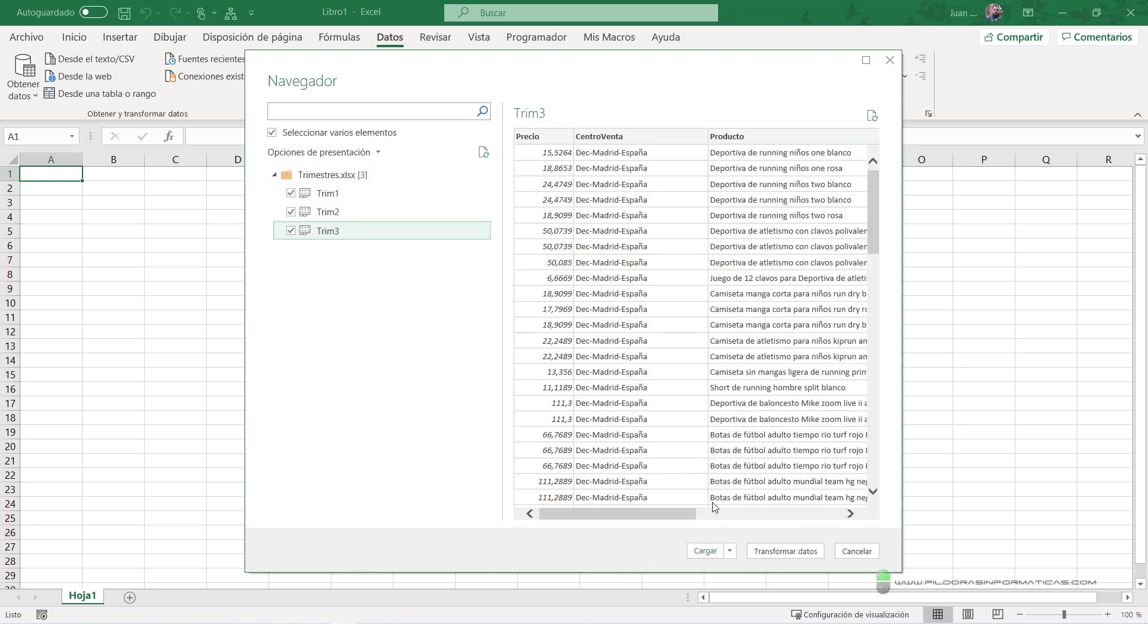
click(770, 550)
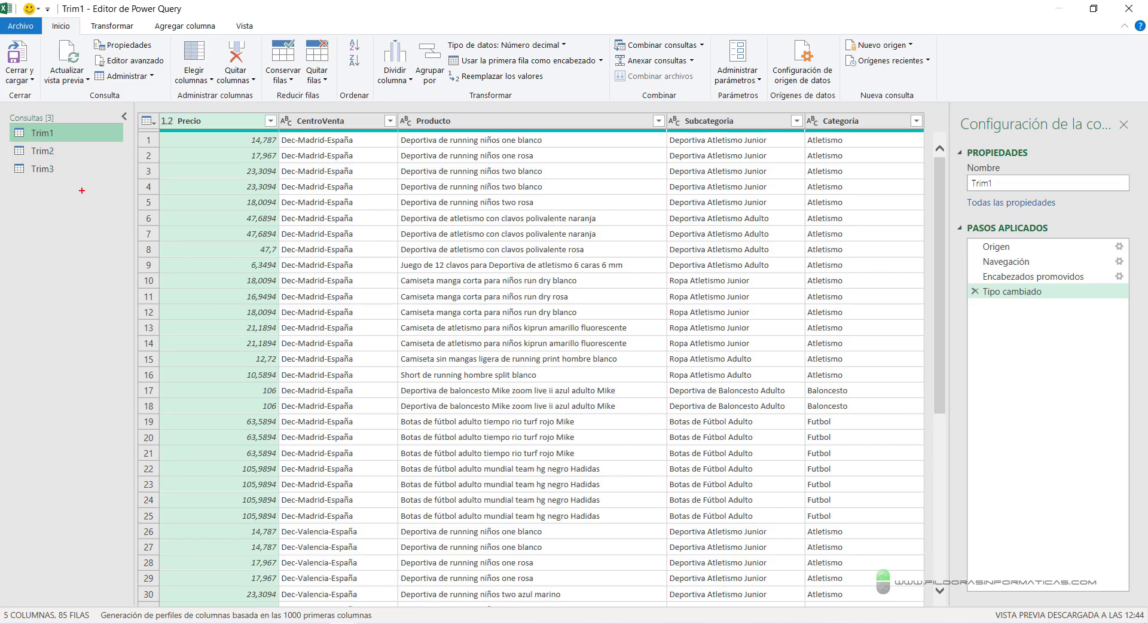
Step: Append the Trim2 and Trim3 tables to the Trim1 query with the option for three or more tables
mouse_move(67, 150)
mouse_down()
mouse_move(133, 129)
mouse_move(110, 153)
mouse_up()
key(Escape)
click(55, 169)
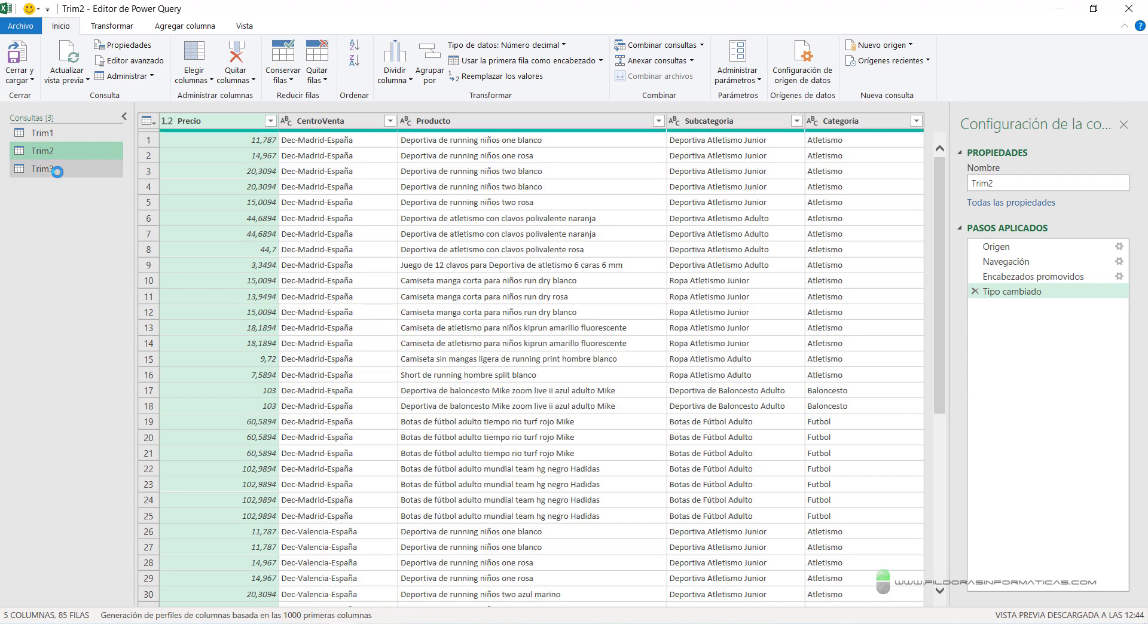
click(70, 132)
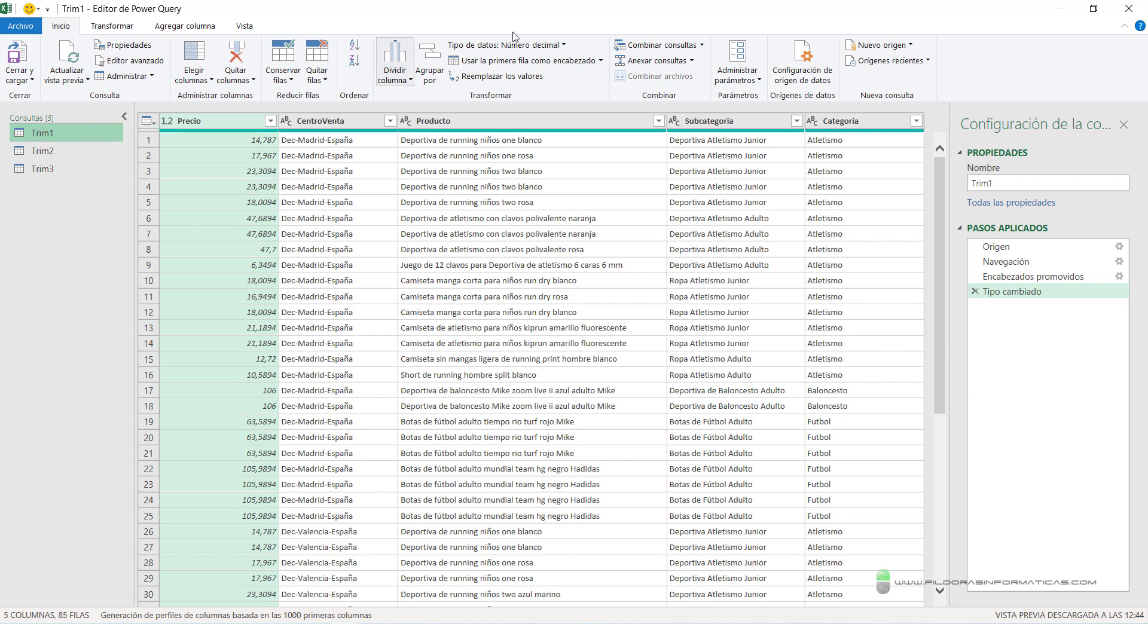
click(656, 60)
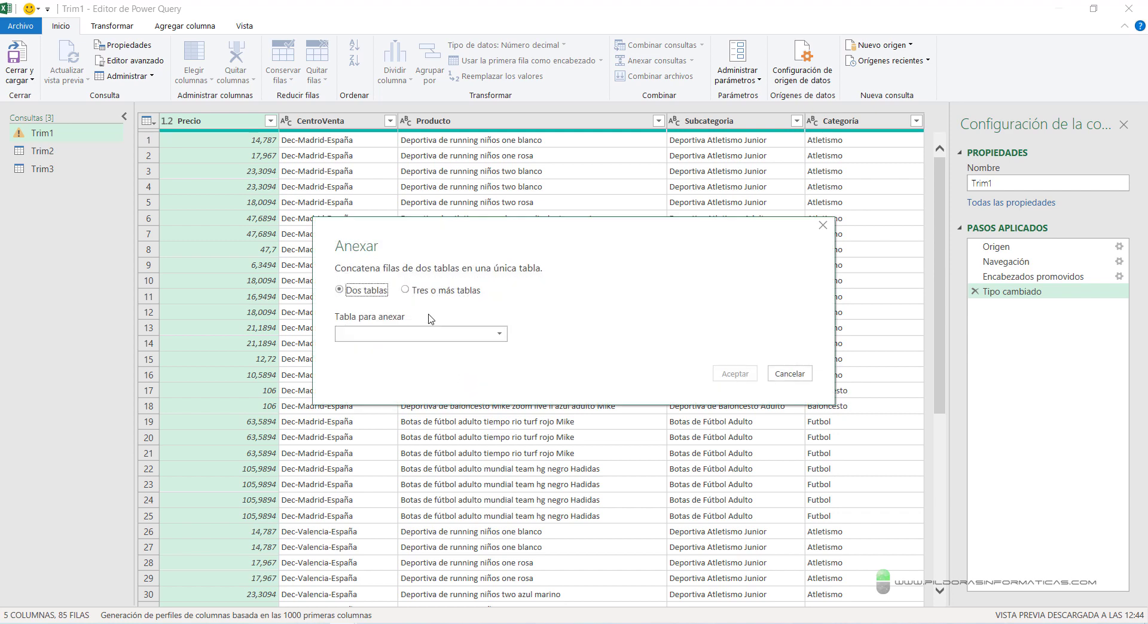
click(406, 290)
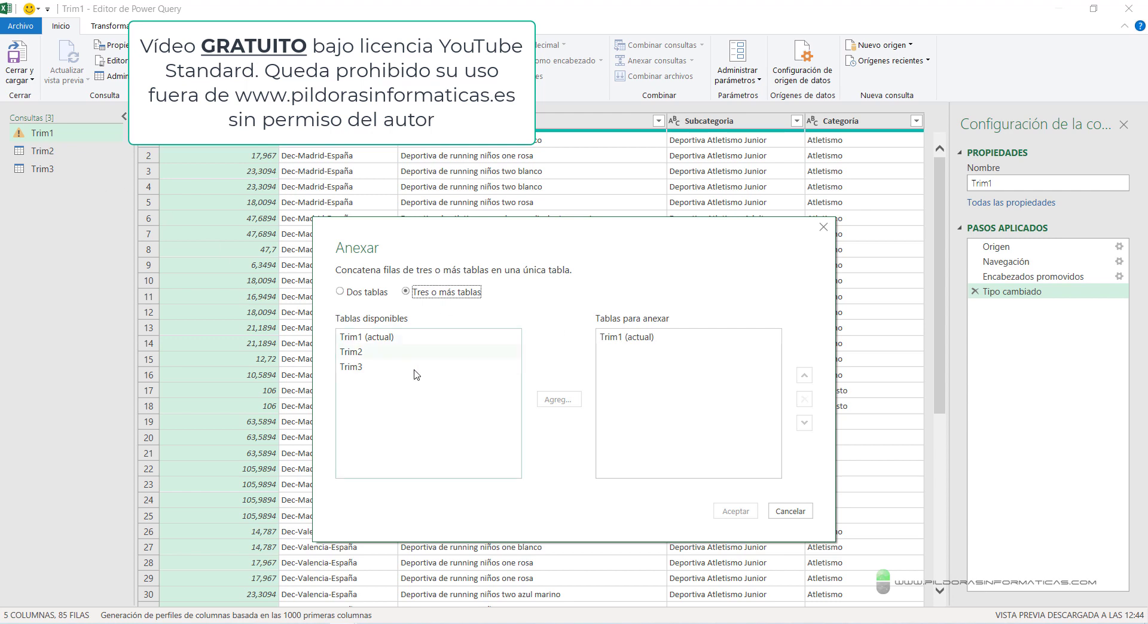
click(375, 354)
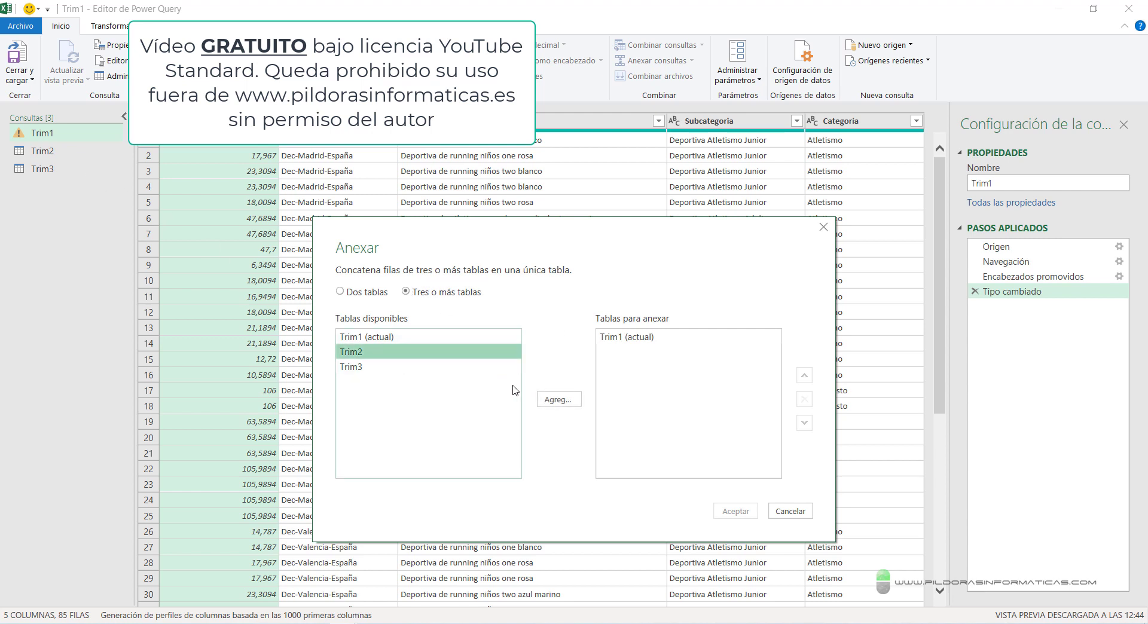
click(551, 400)
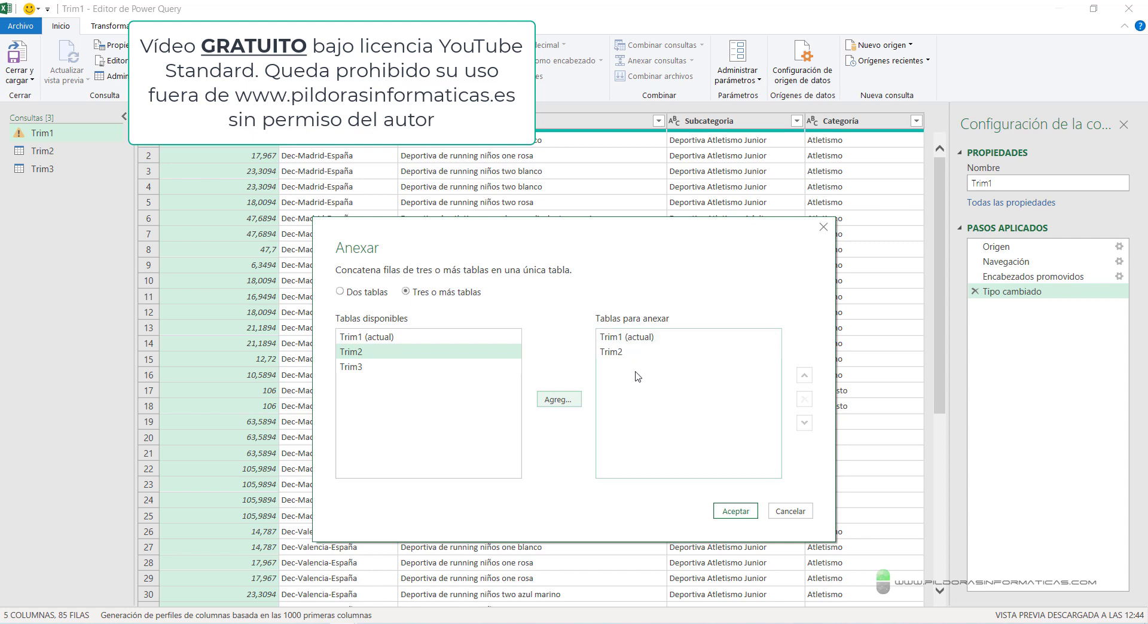
click(371, 367)
click(555, 399)
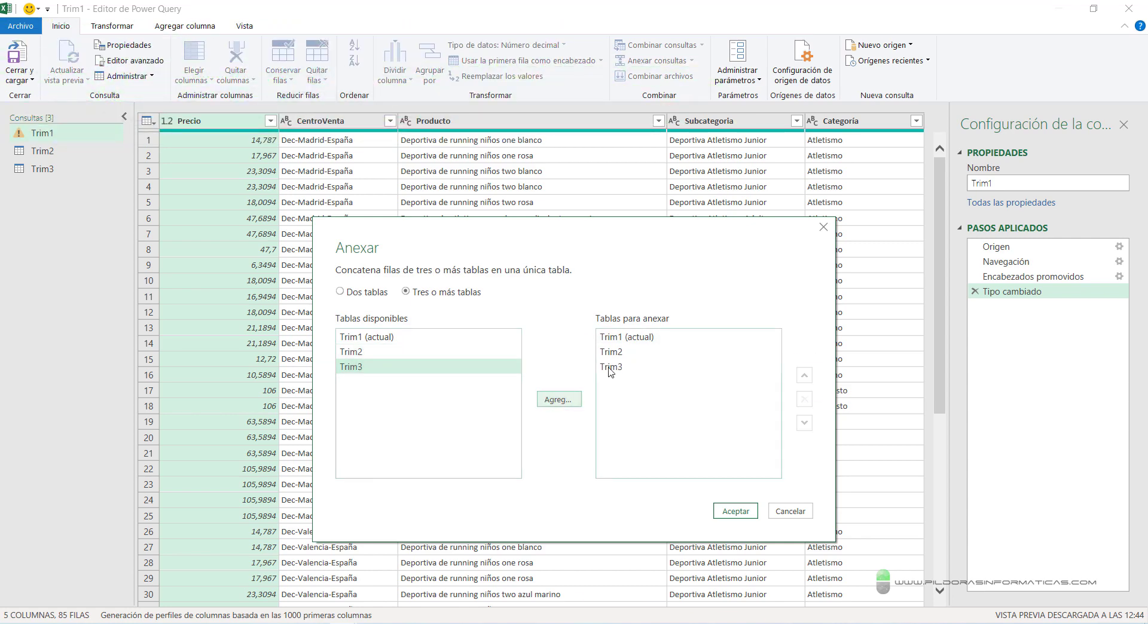
click(736, 513)
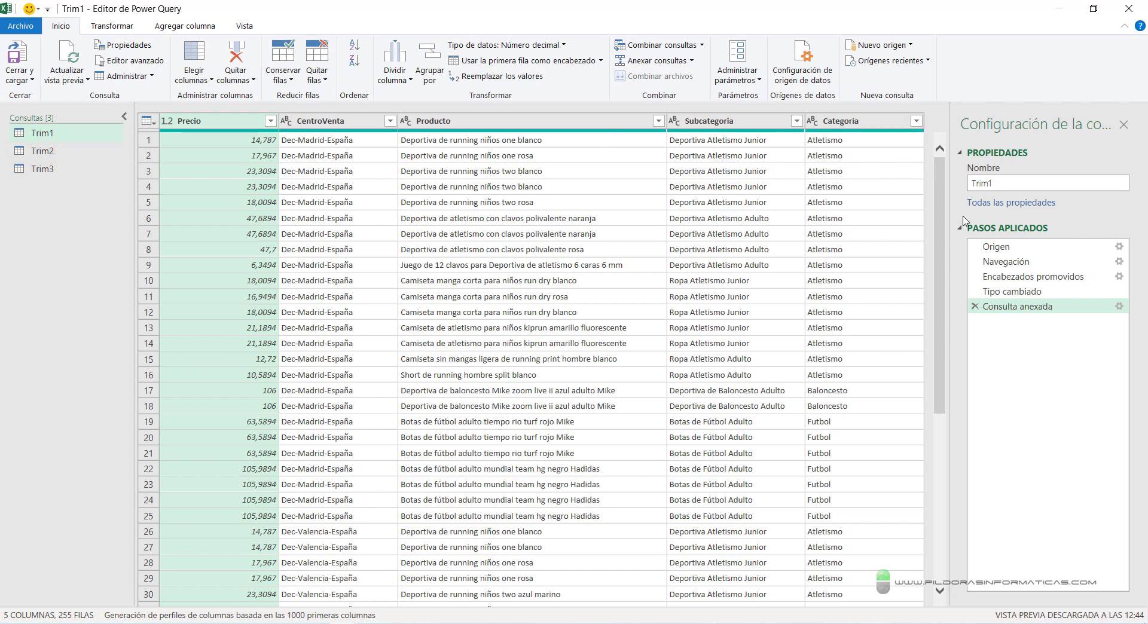
Step: Close and load the three queries into worksheets and widen the queries and connections pane to show each query's load details
drag(943, 202, 961, 570)
drag(940, 431, 959, 622)
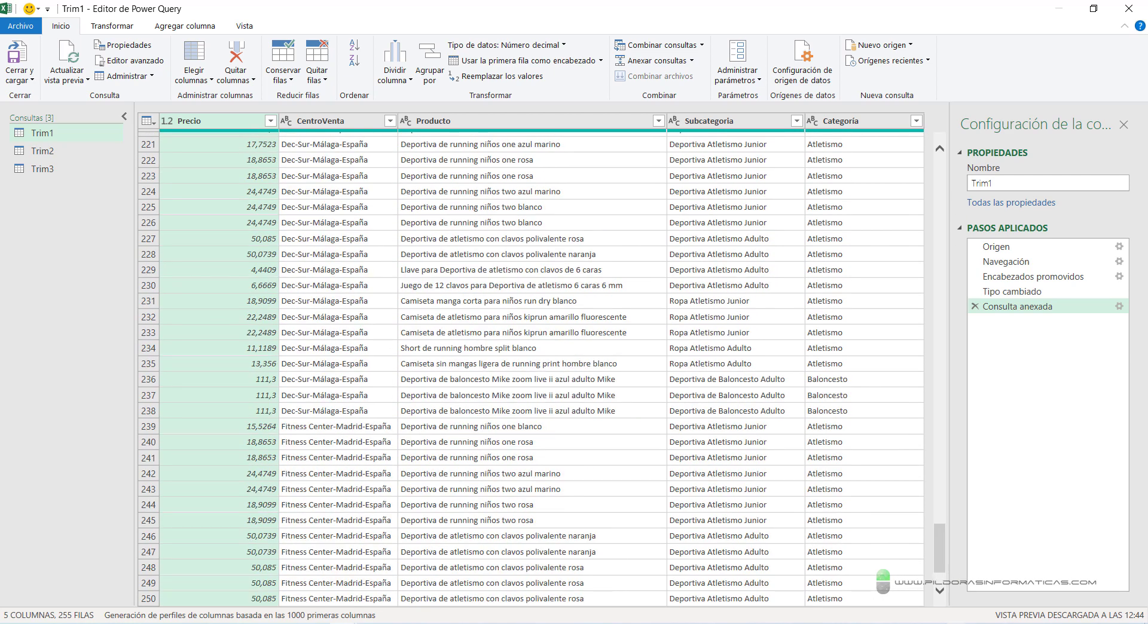
drag(940, 541, 940, 551)
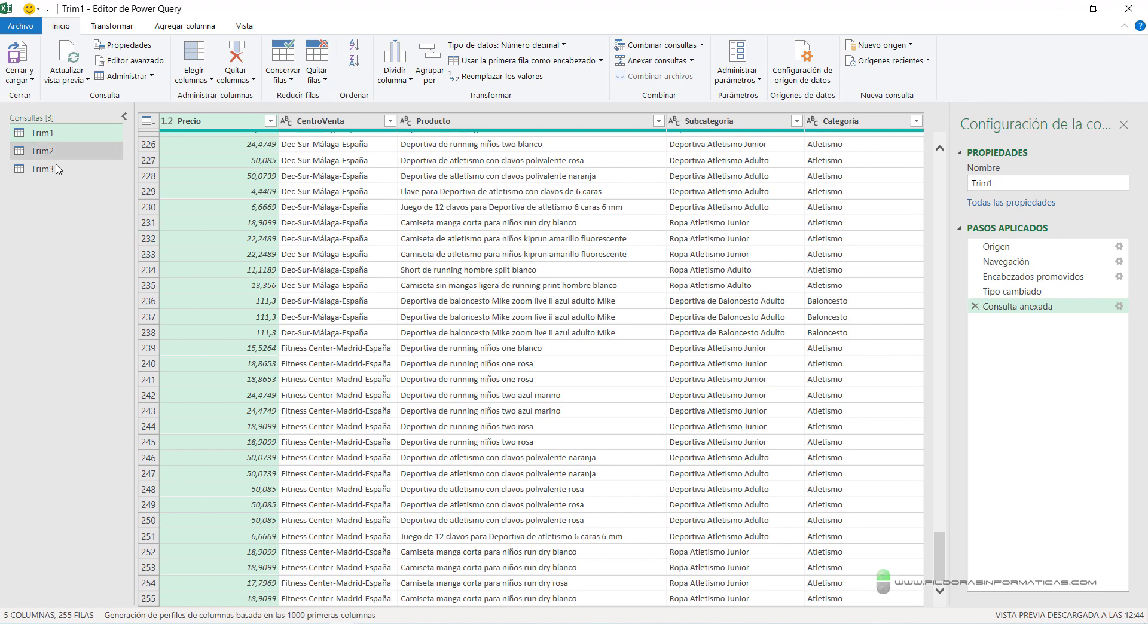
drag(936, 557, 939, 150)
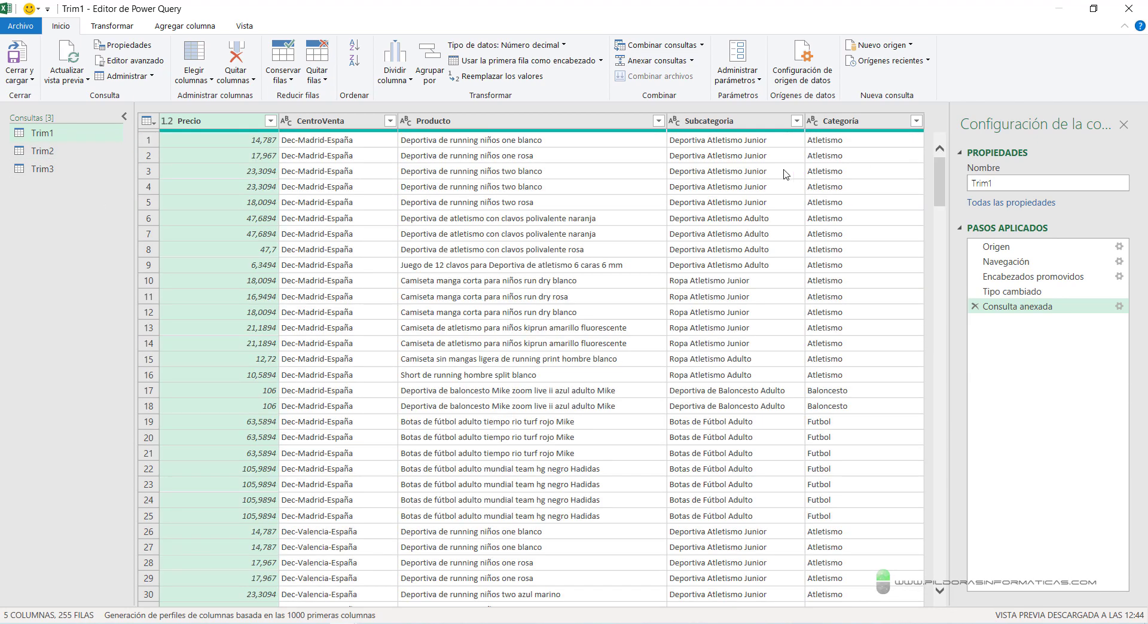
click(24, 51)
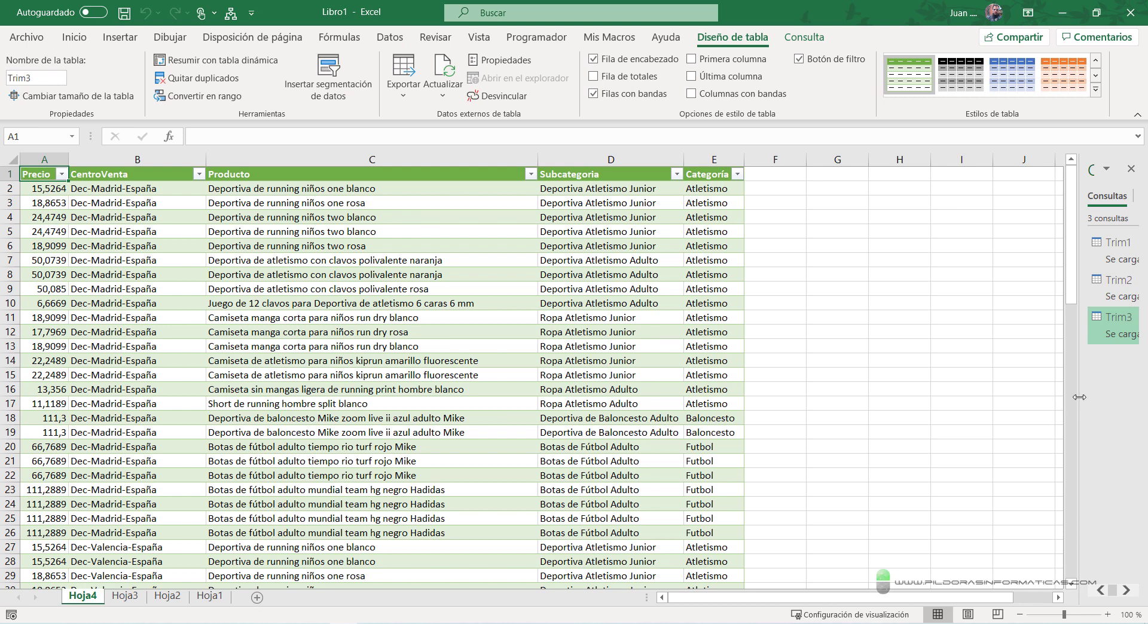
drag(1078, 397, 933, 397)
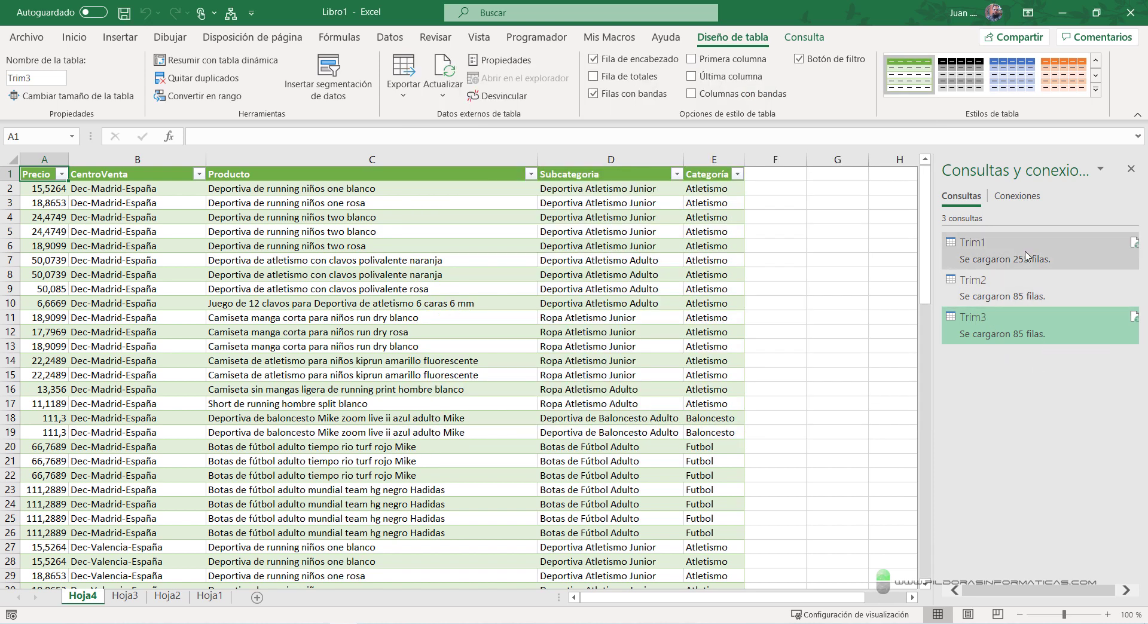
Step: Delete the Hoja3 and Hoja4 worksheets holding the separate Trim2 and Trim3 tables, and review the appended Trim1 table on Hoja2
mouse_move(1022, 257)
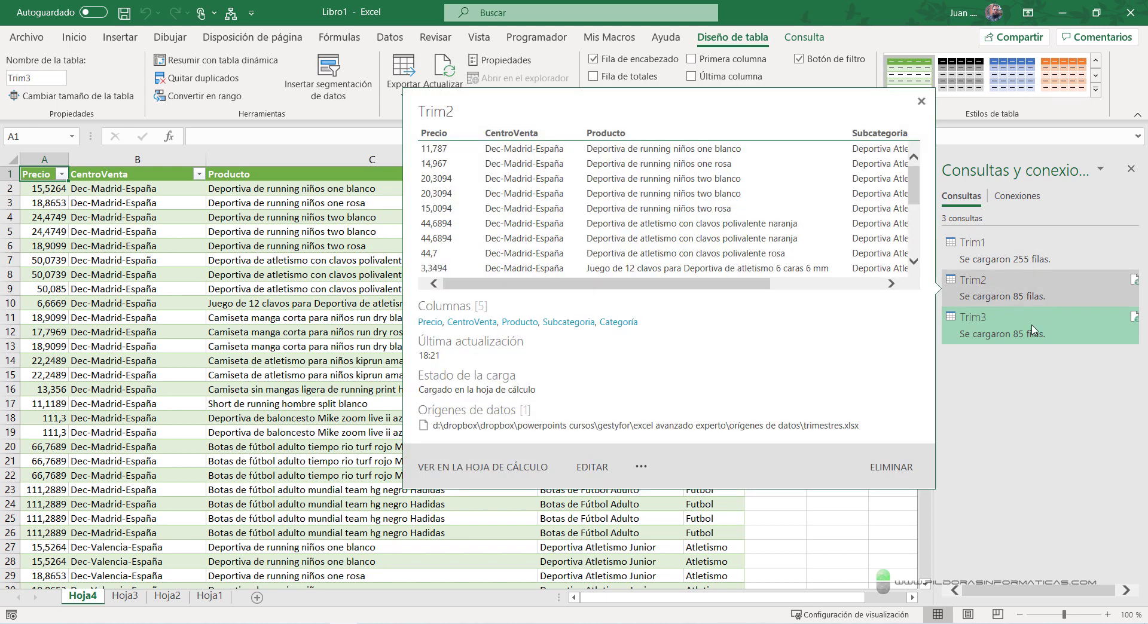
mouse_move(1029, 342)
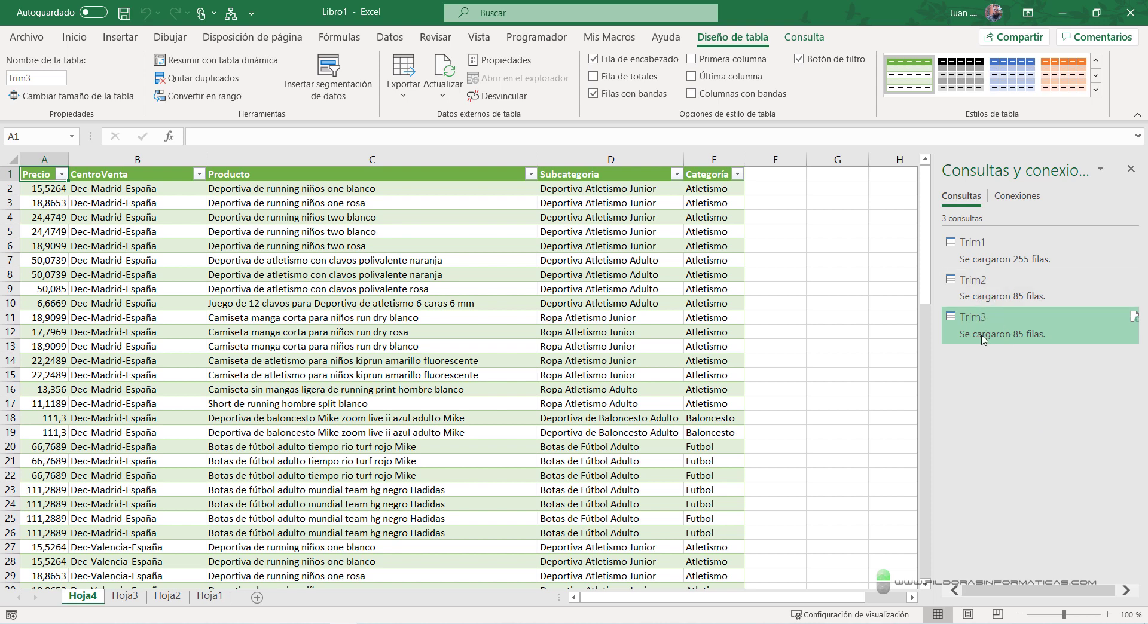
click(1018, 299)
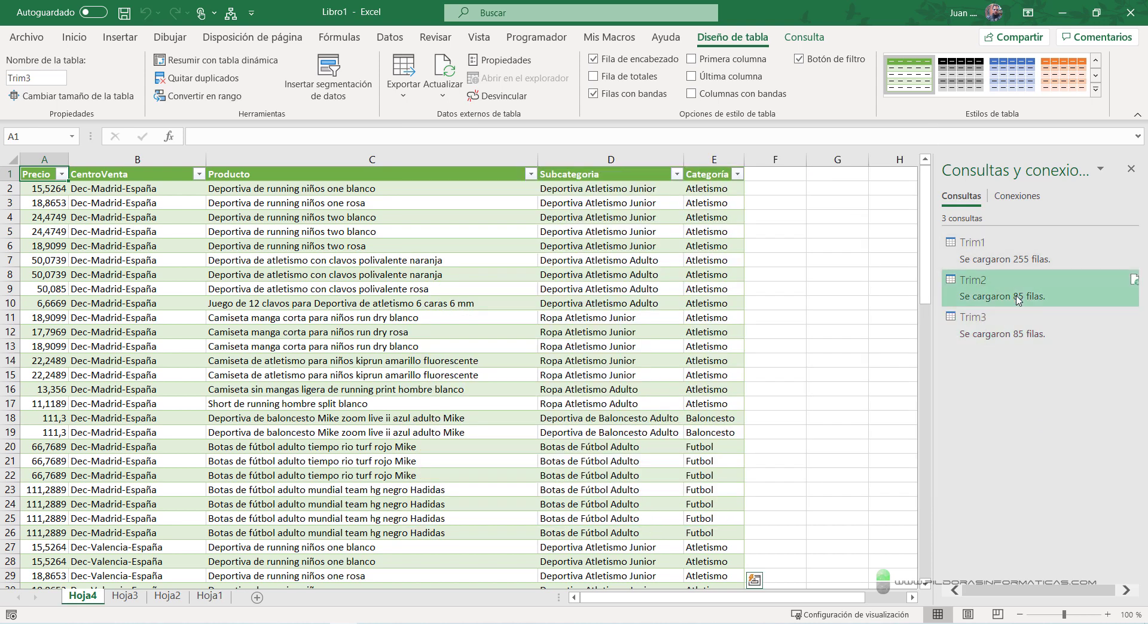
right_click(129, 602)
click(152, 412)
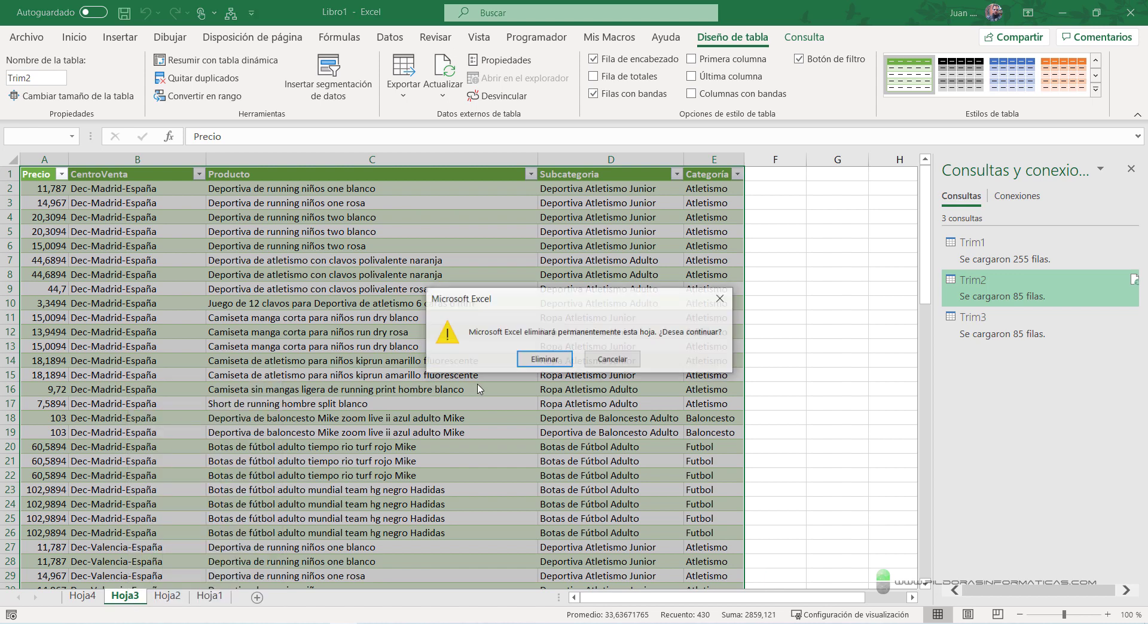
click(544, 358)
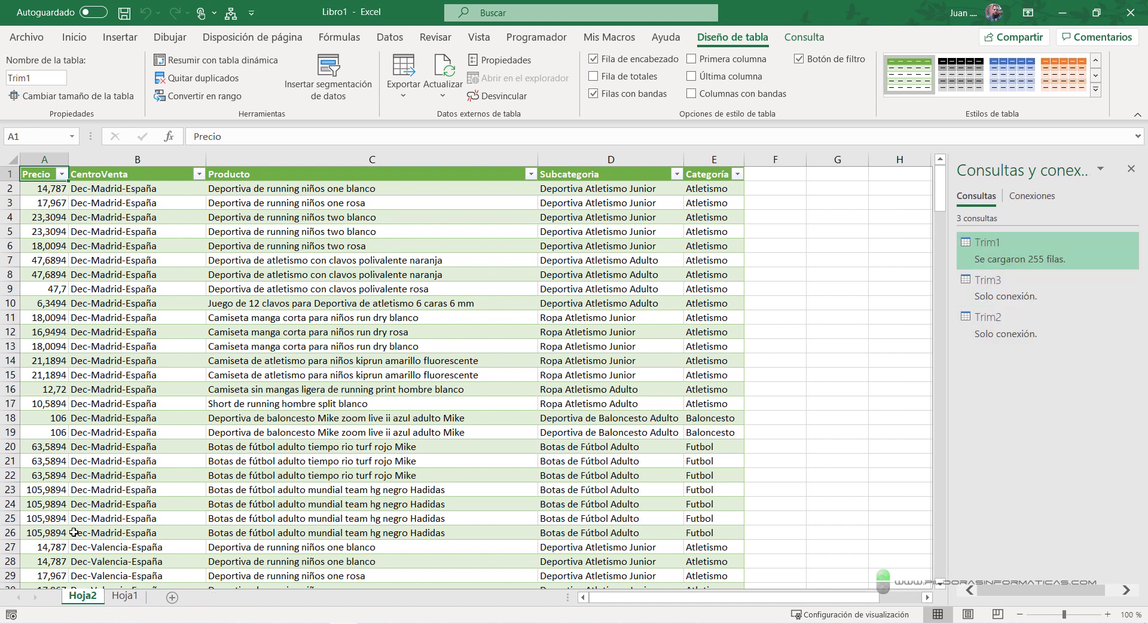
scroll(73, 532, down, 20)
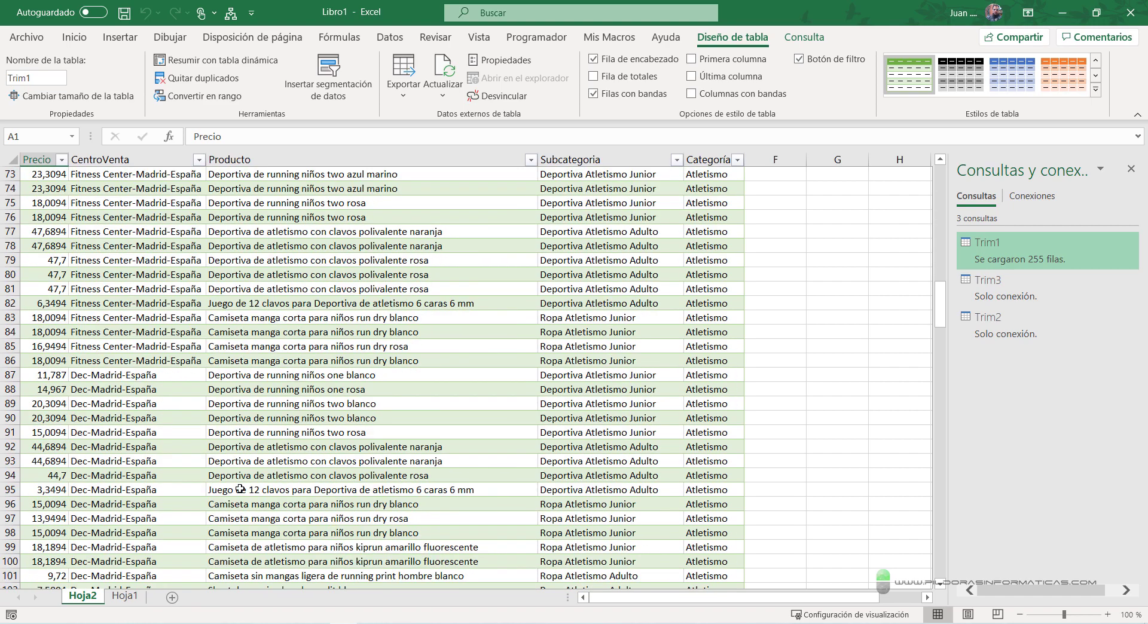
scroll(240, 489, down, 20)
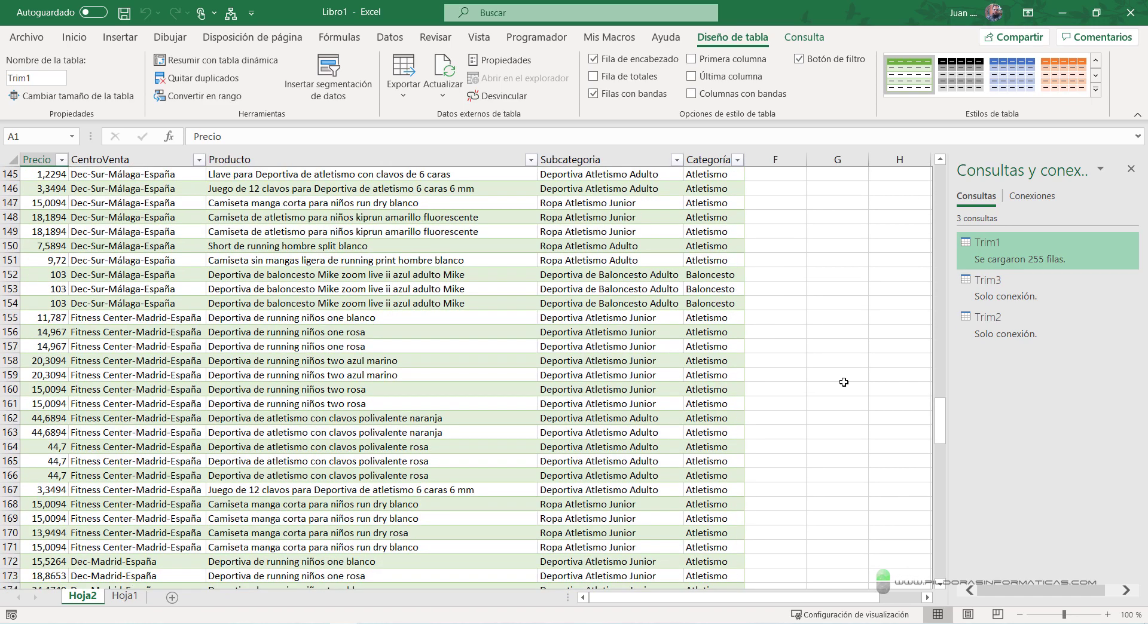
drag(939, 425, 944, 190)
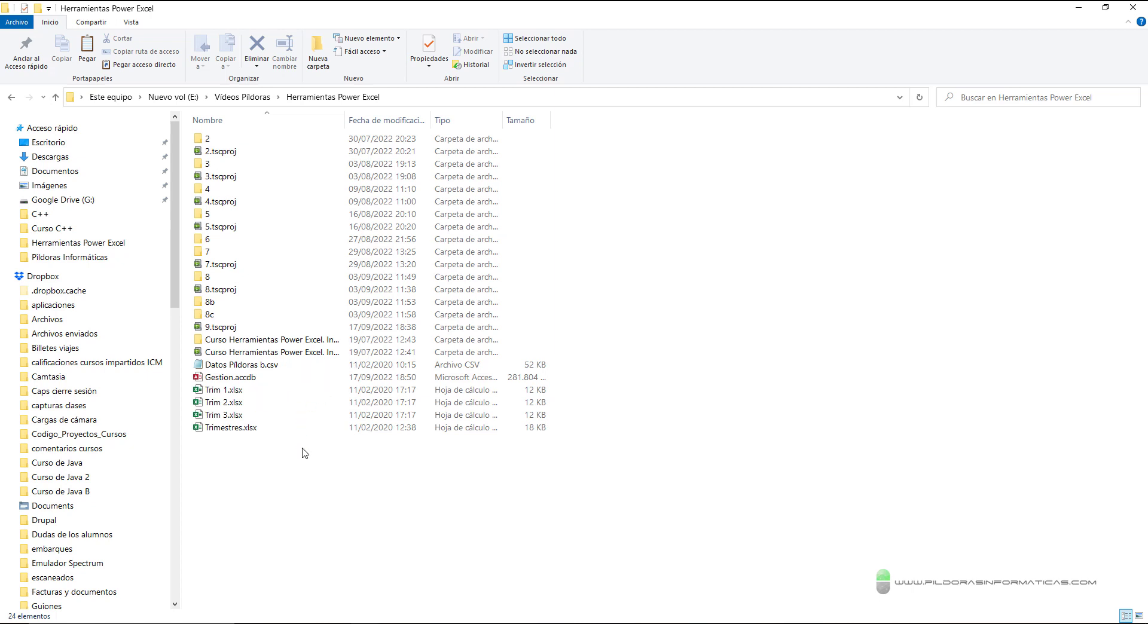
Step: In a new blank workbook, import the Trim1 sheet of Trim 1.xlsx and open it for transforming in Power Query
click(364, 623)
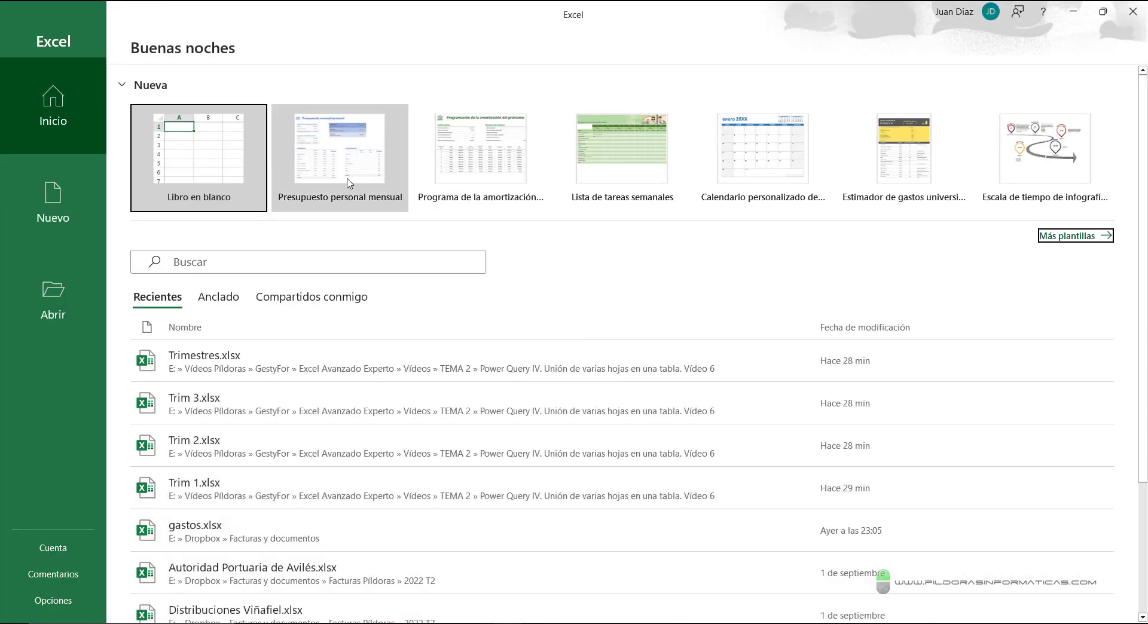
click(234, 169)
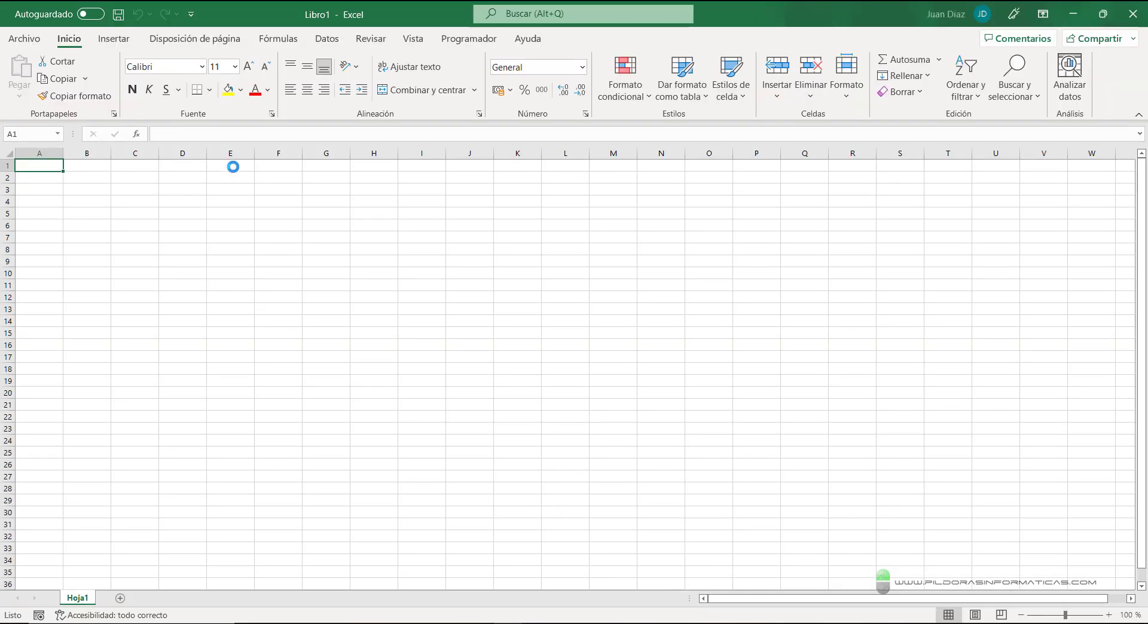
click(327, 38)
click(22, 78)
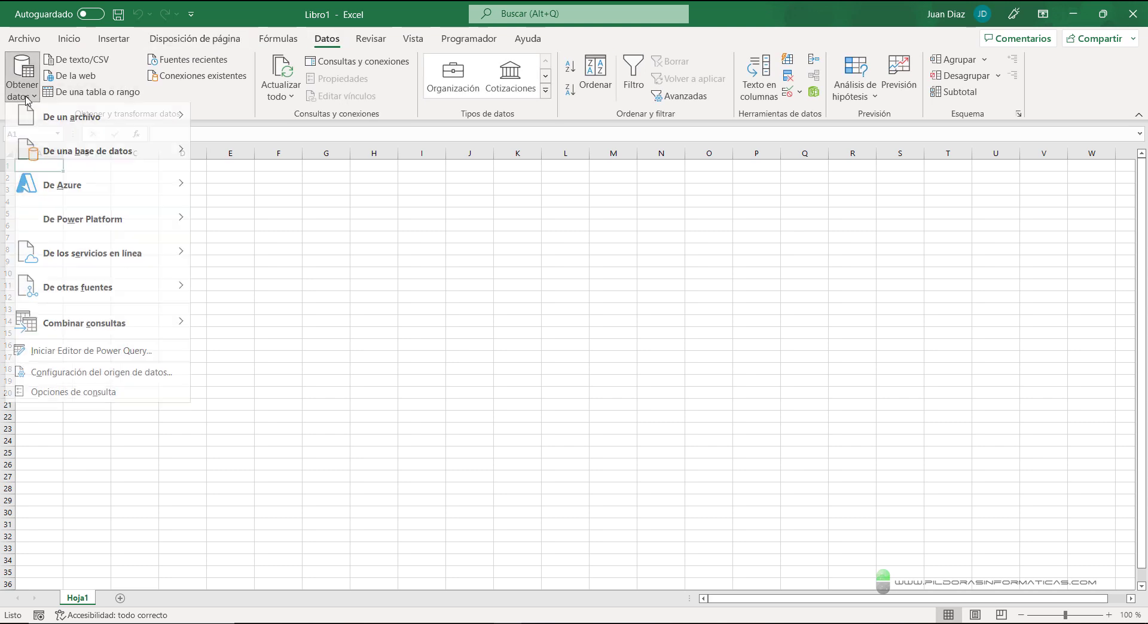
mouse_move(42, 128)
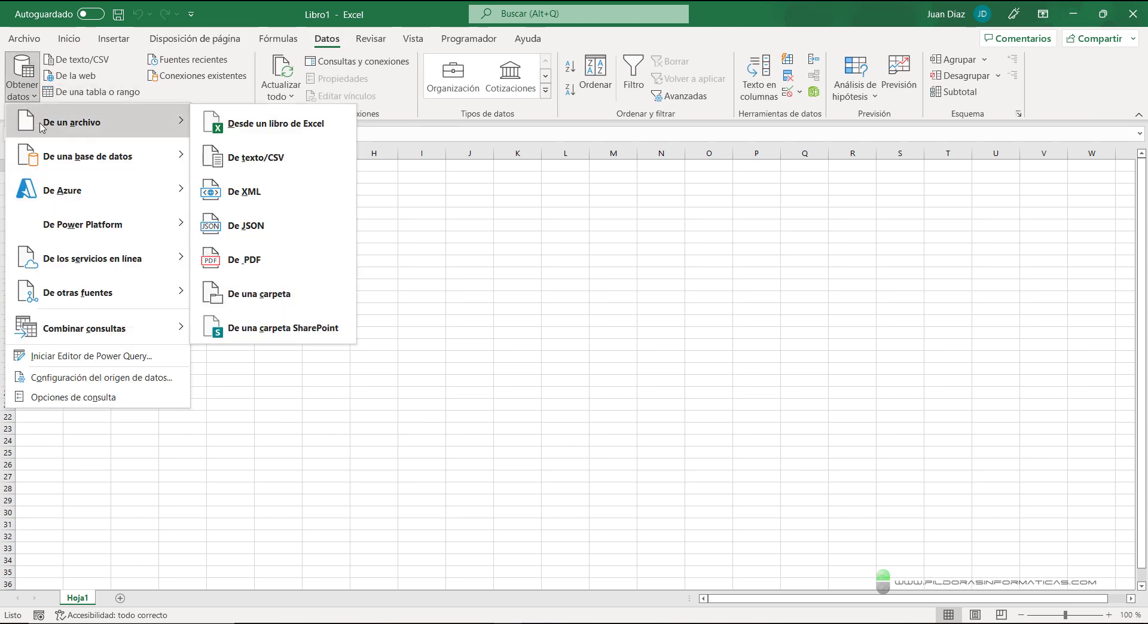
click(327, 132)
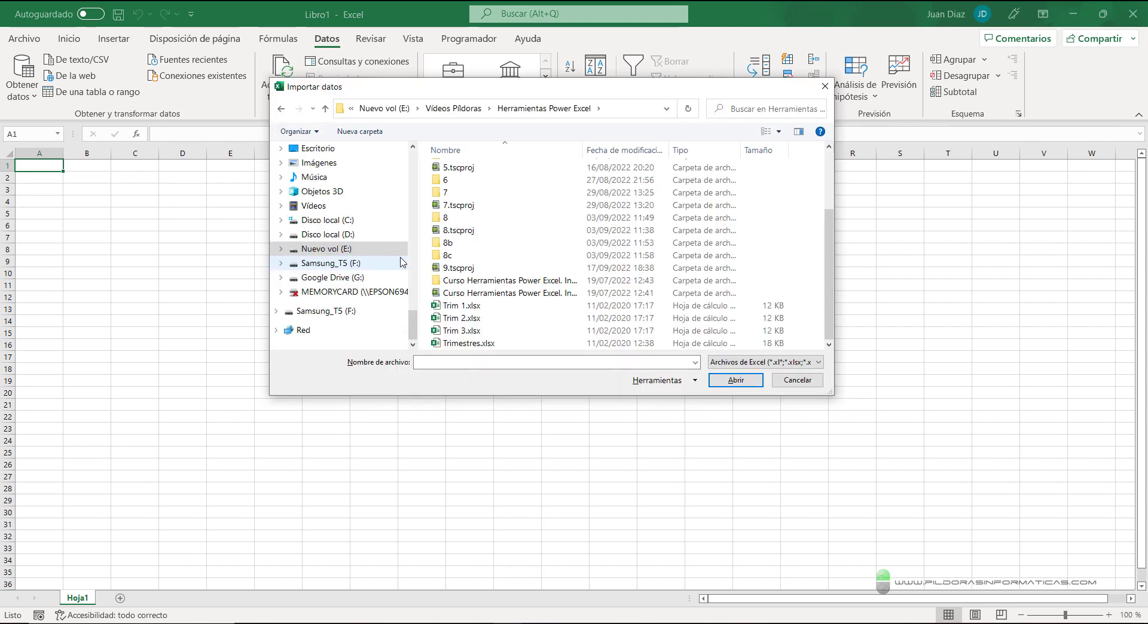
double_click(442, 320)
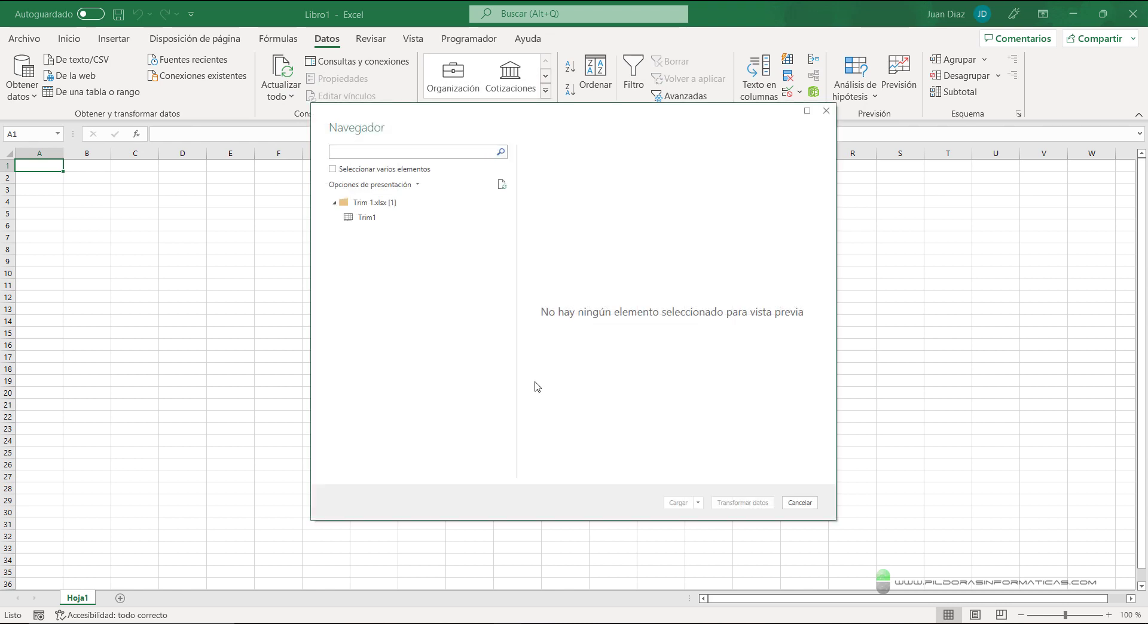
click(366, 217)
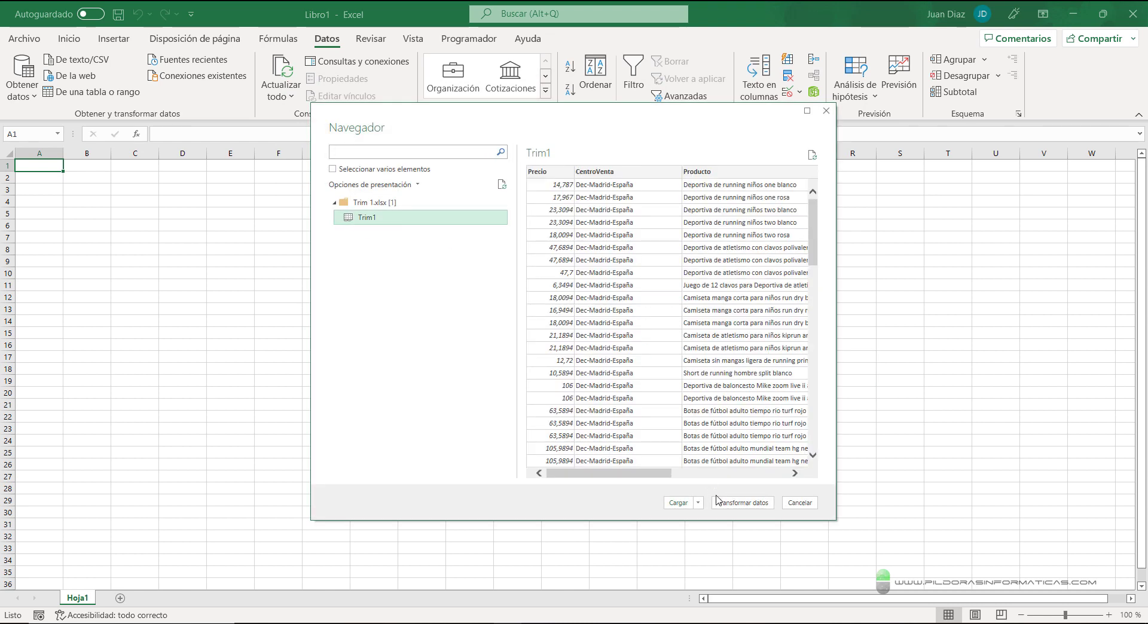
click(734, 506)
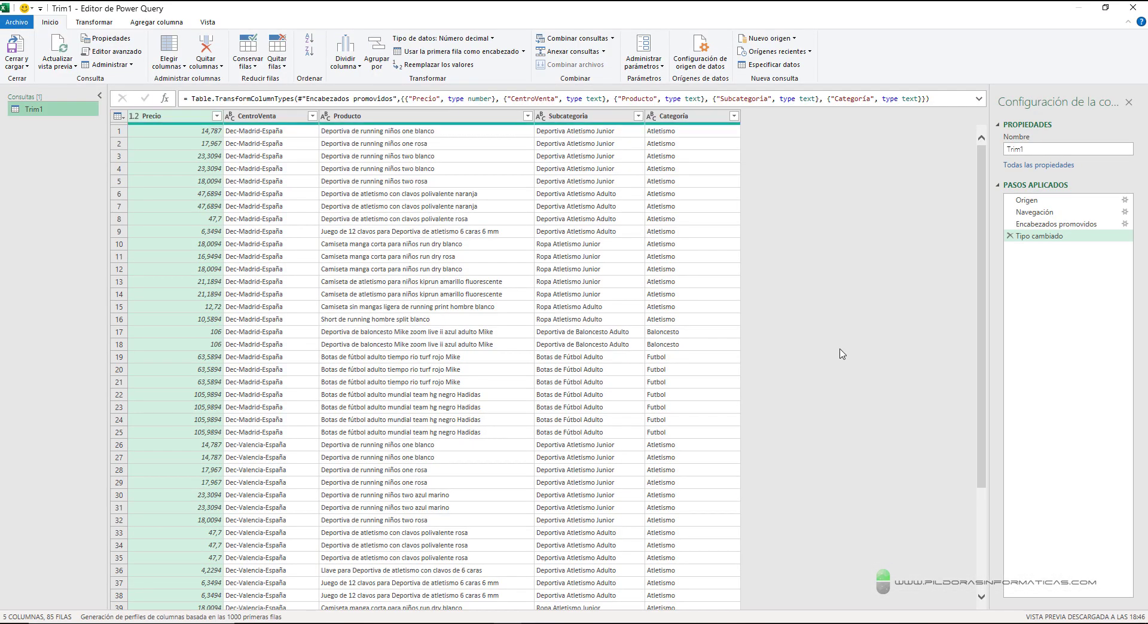
Step: Add Datos Píldoras b.csv as a new text/CSV source, using Punto y coma as the delimiter
click(784, 39)
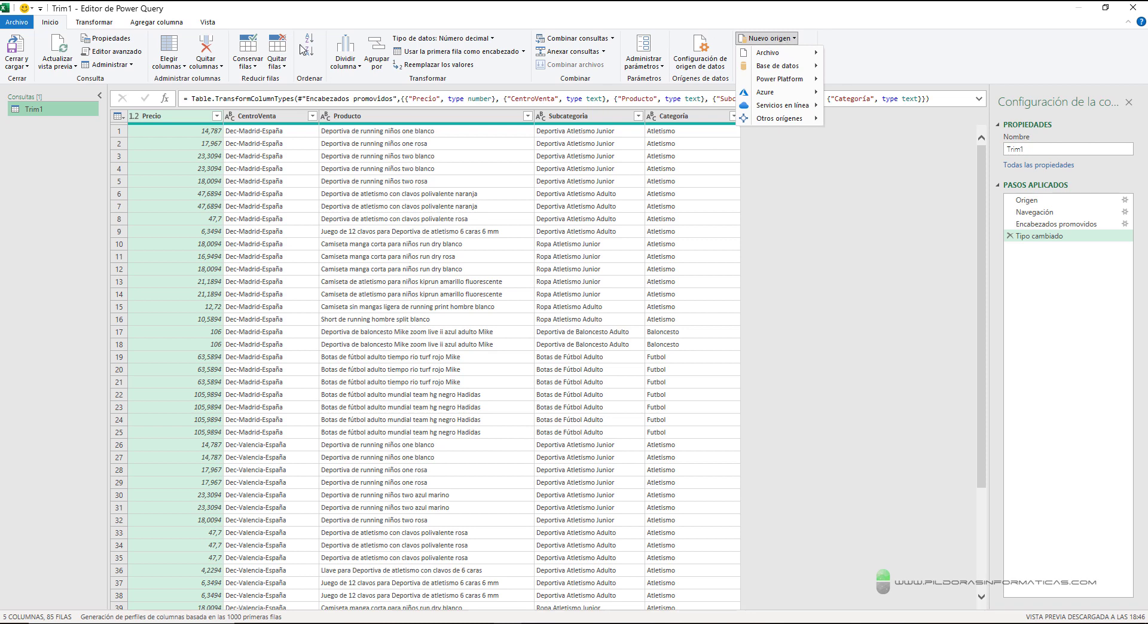
mouse_move(760, 56)
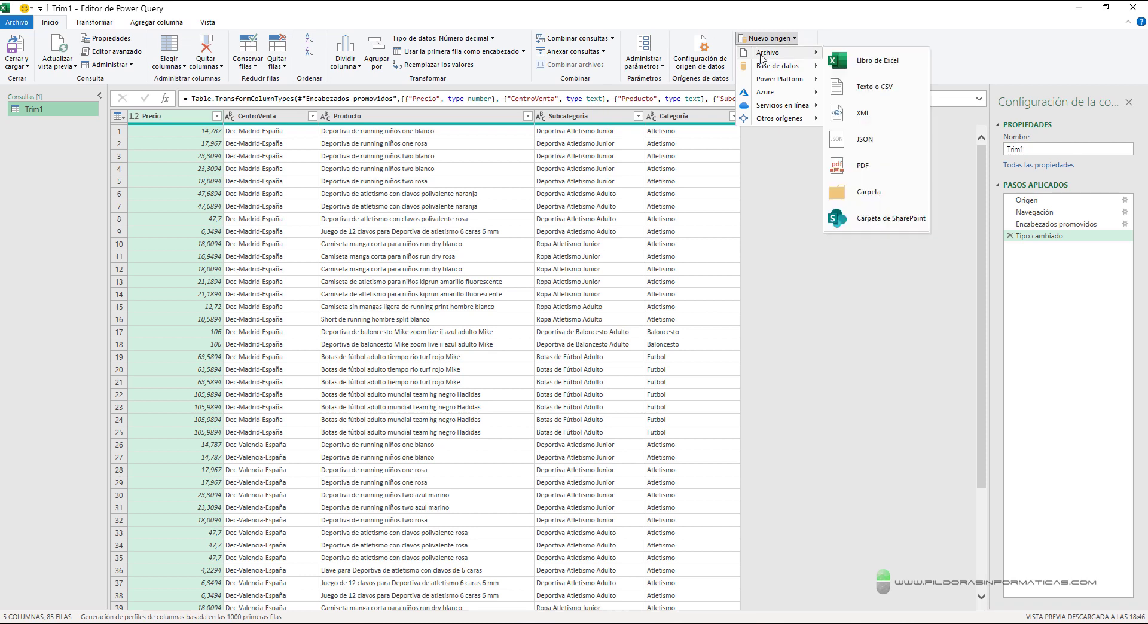
click(864, 94)
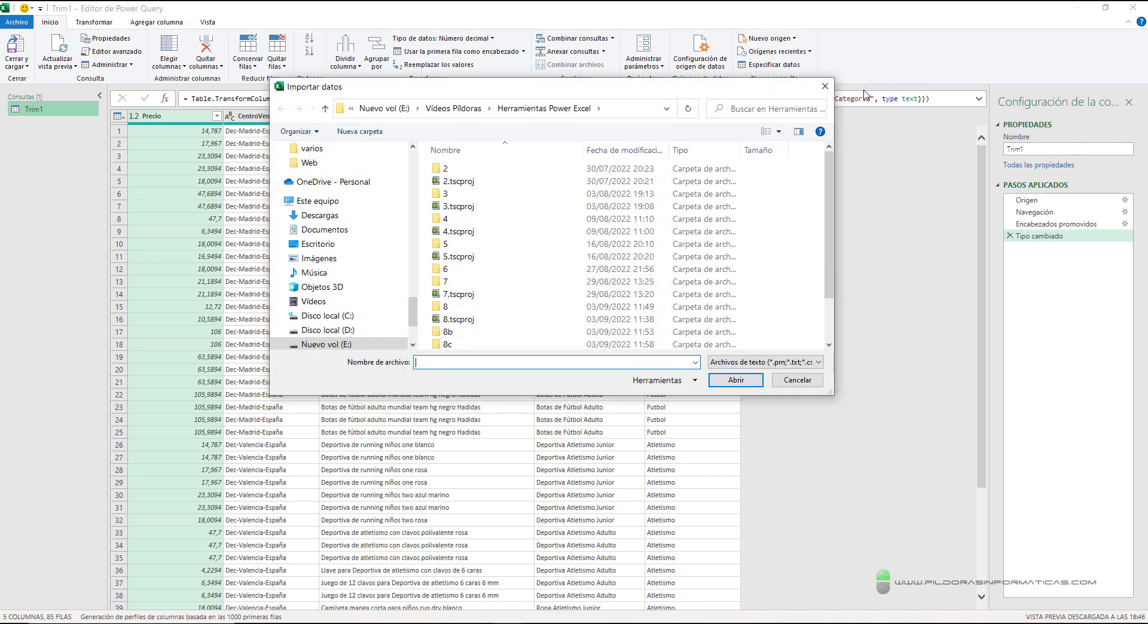
click(479, 344)
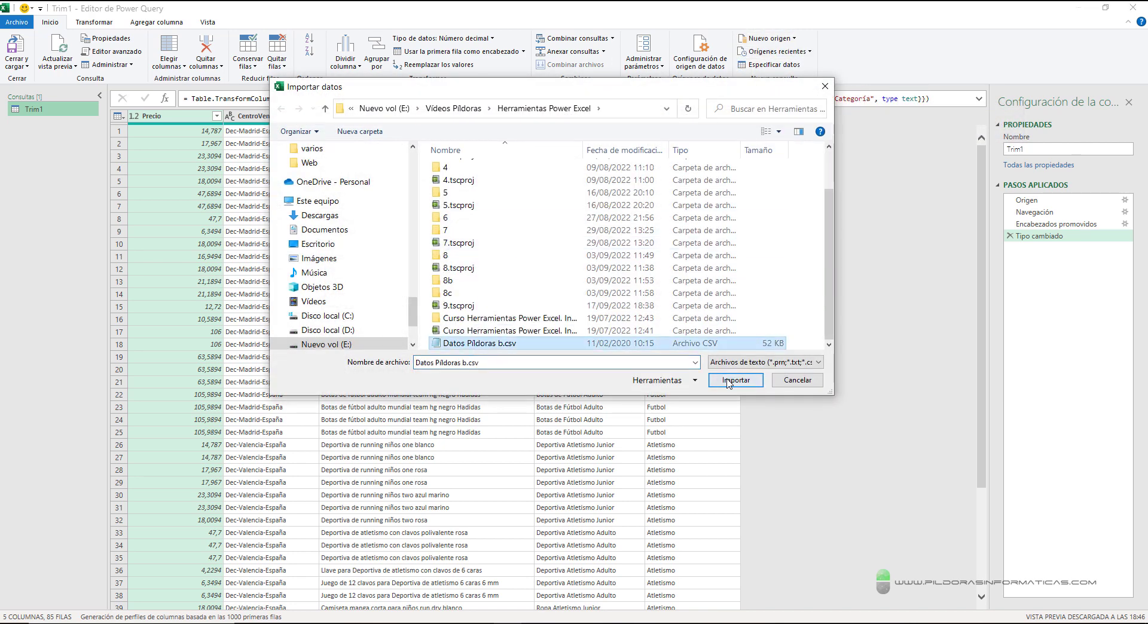
click(735, 380)
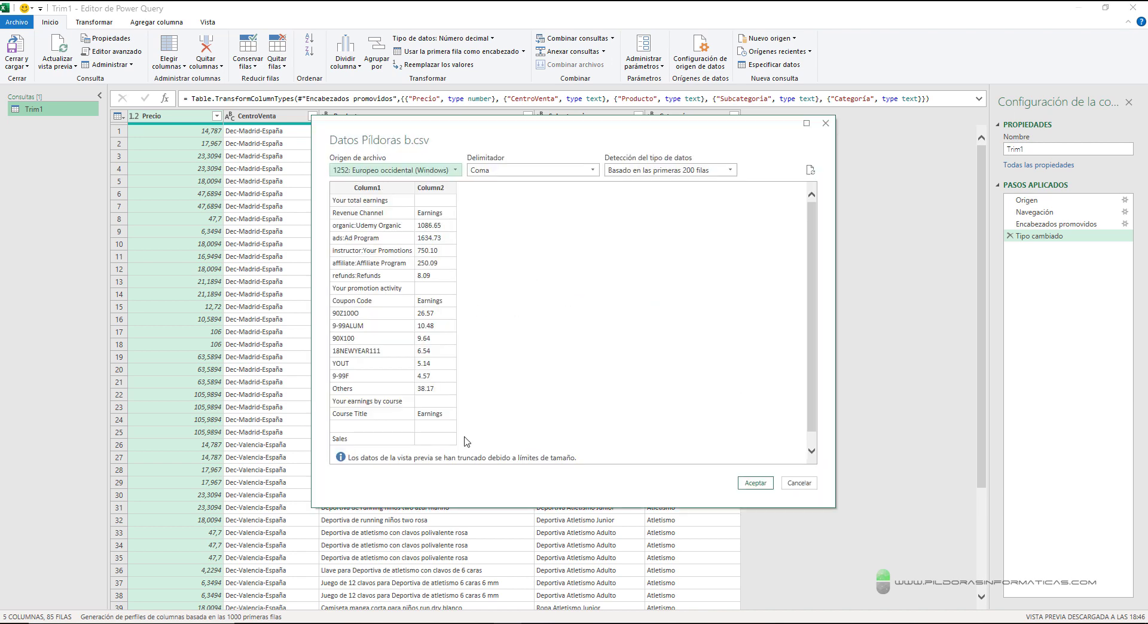
click(553, 170)
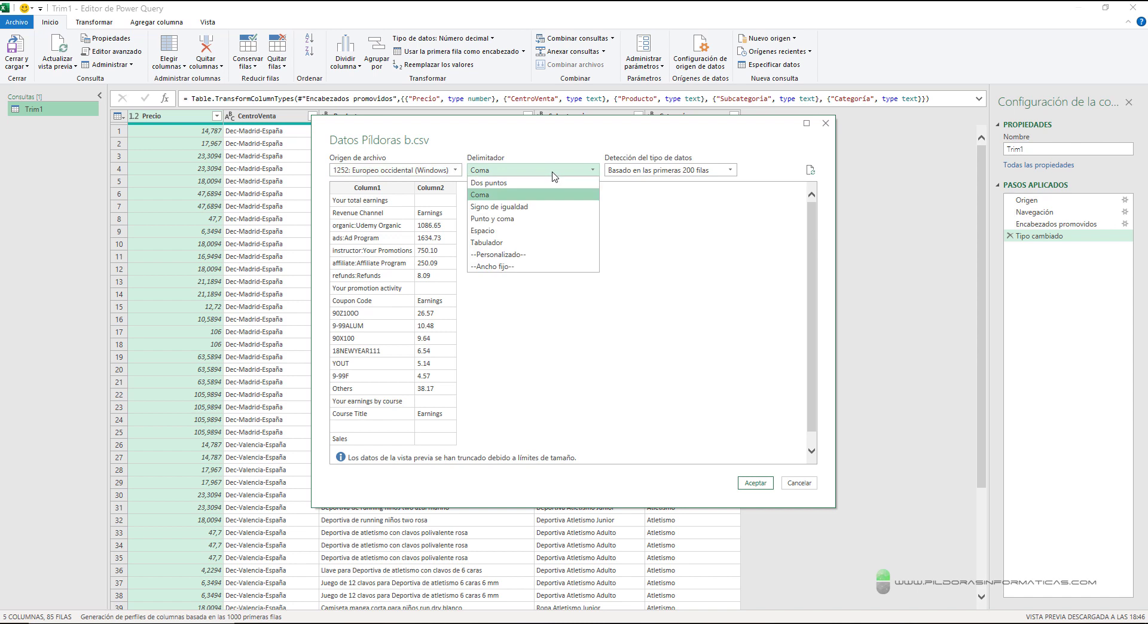
click(520, 226)
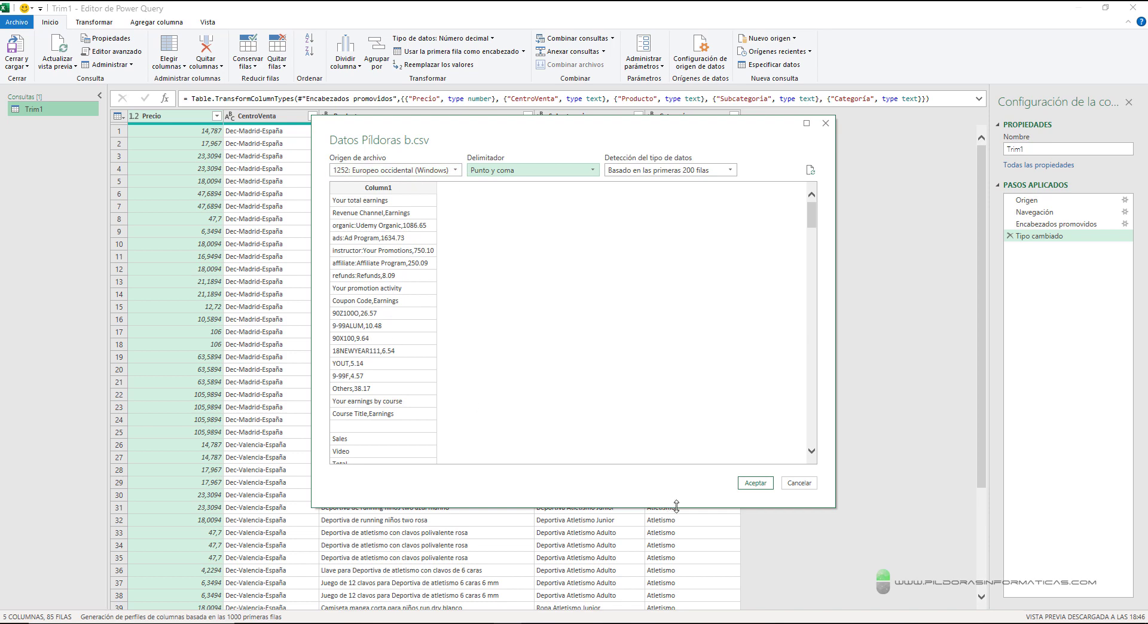
click(755, 482)
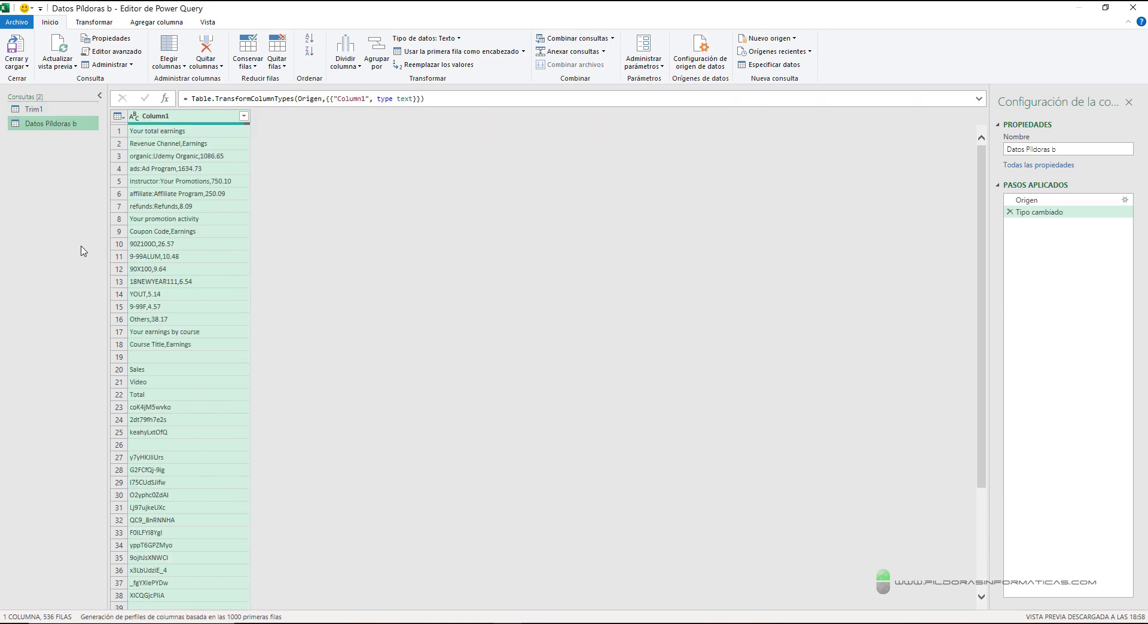
drag(51, 105, 126, 75)
drag(80, 132, 208, 229)
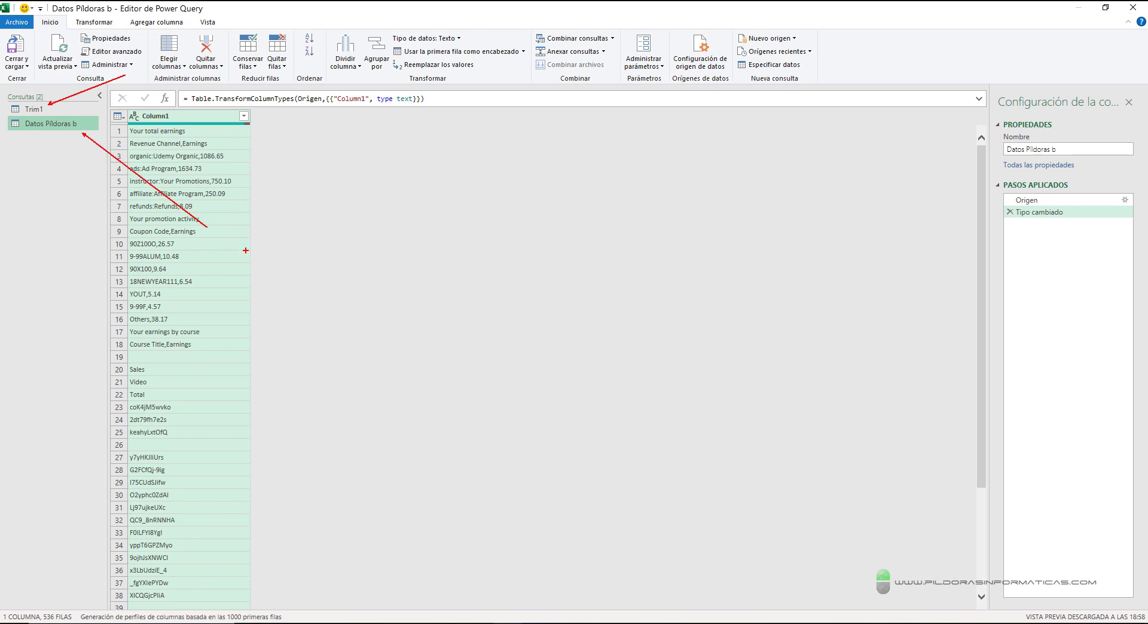
key(Escape)
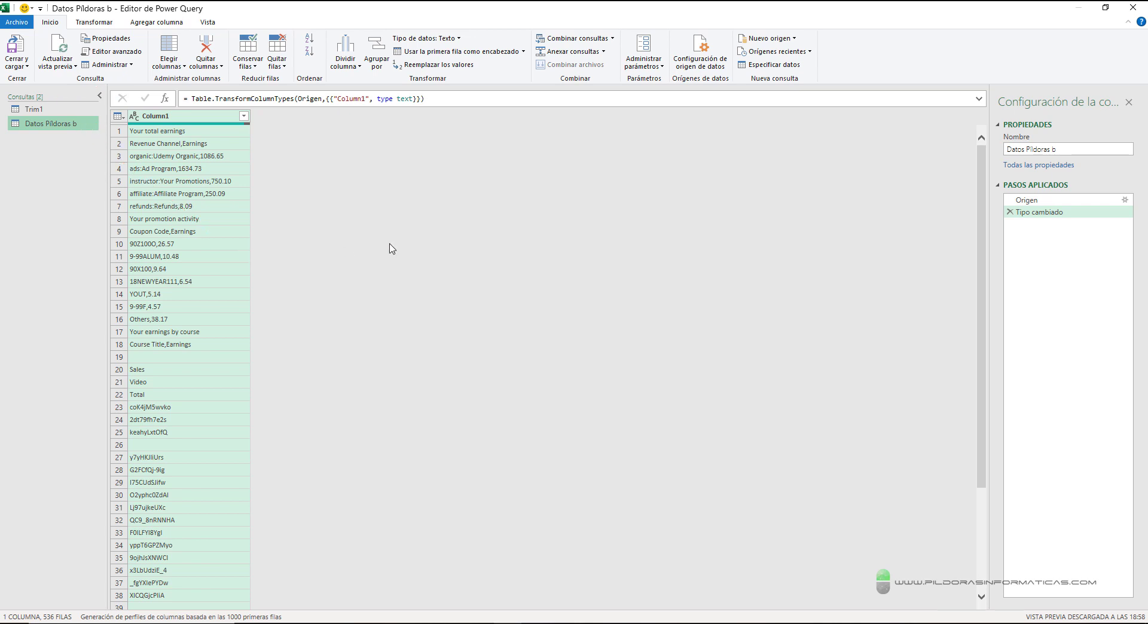
Step: Add the Productos table of the Gestion.accdb Access database as another new source
click(773, 40)
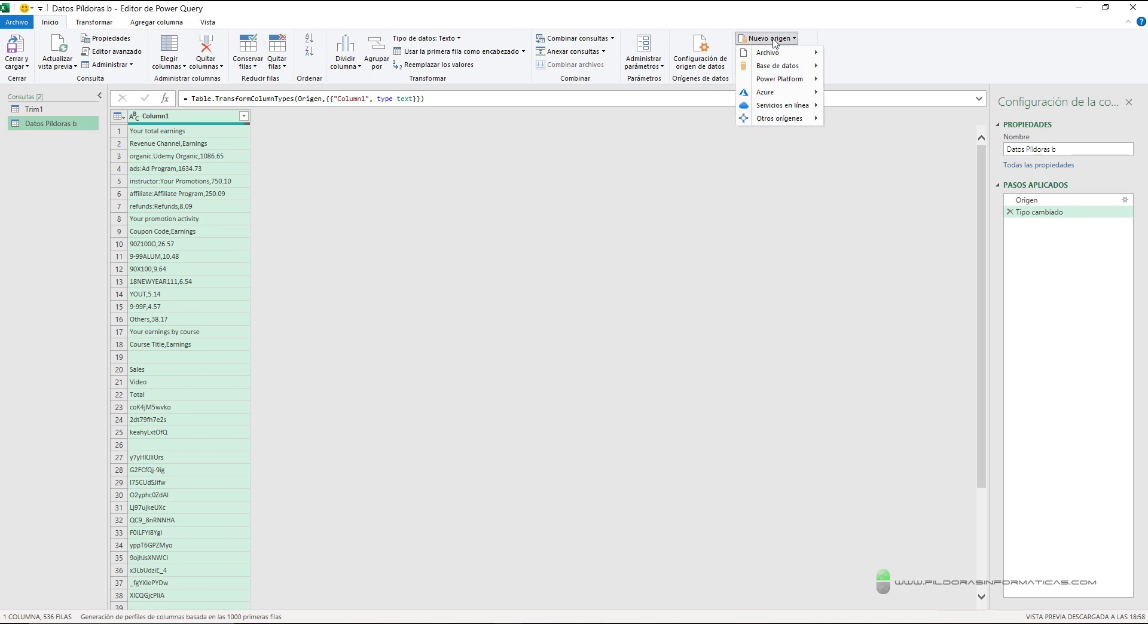
mouse_move(774, 67)
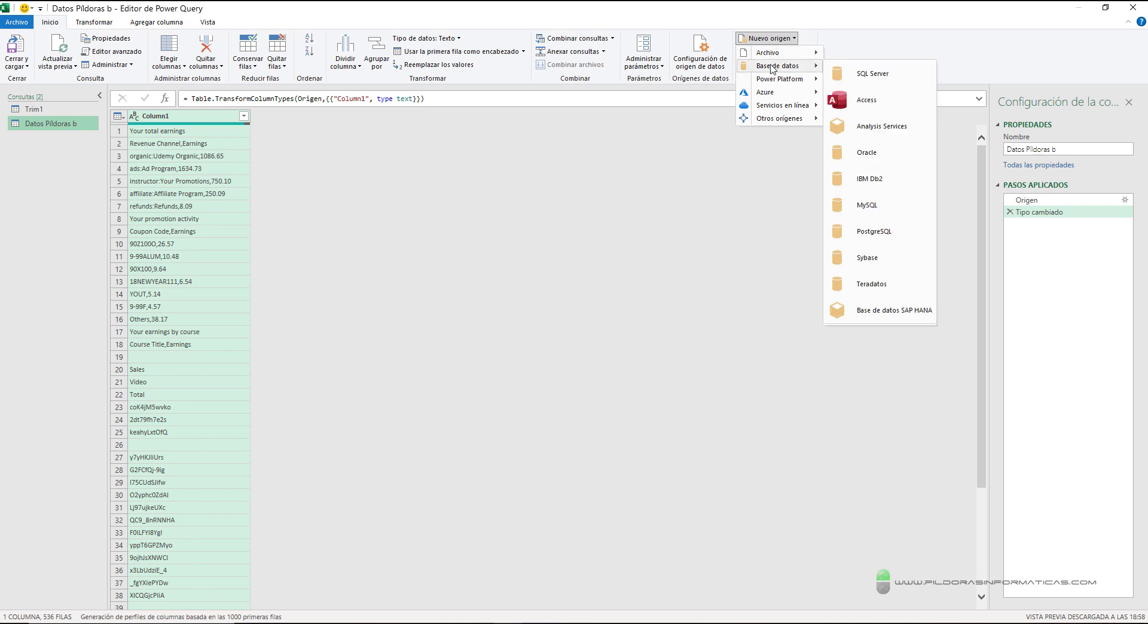
click(868, 101)
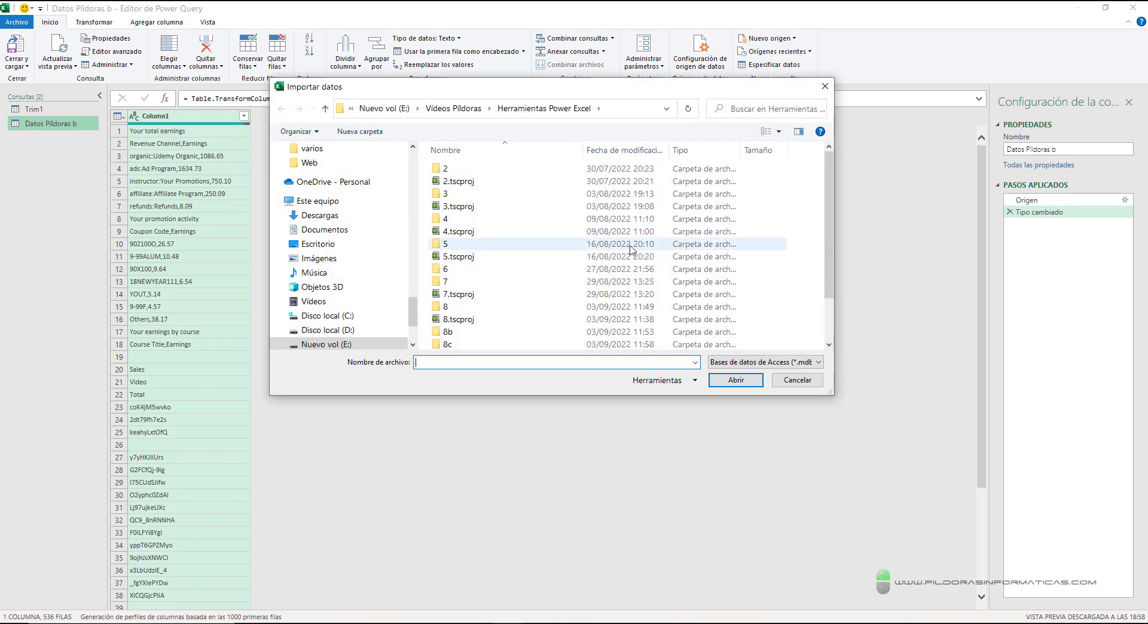
click(471, 343)
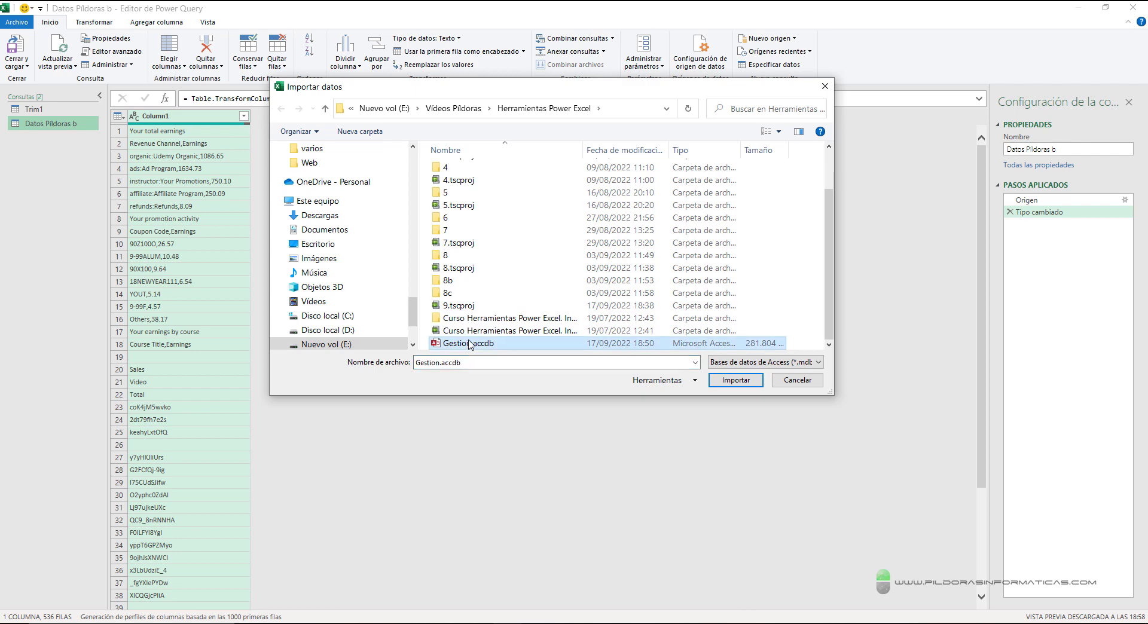
click(717, 379)
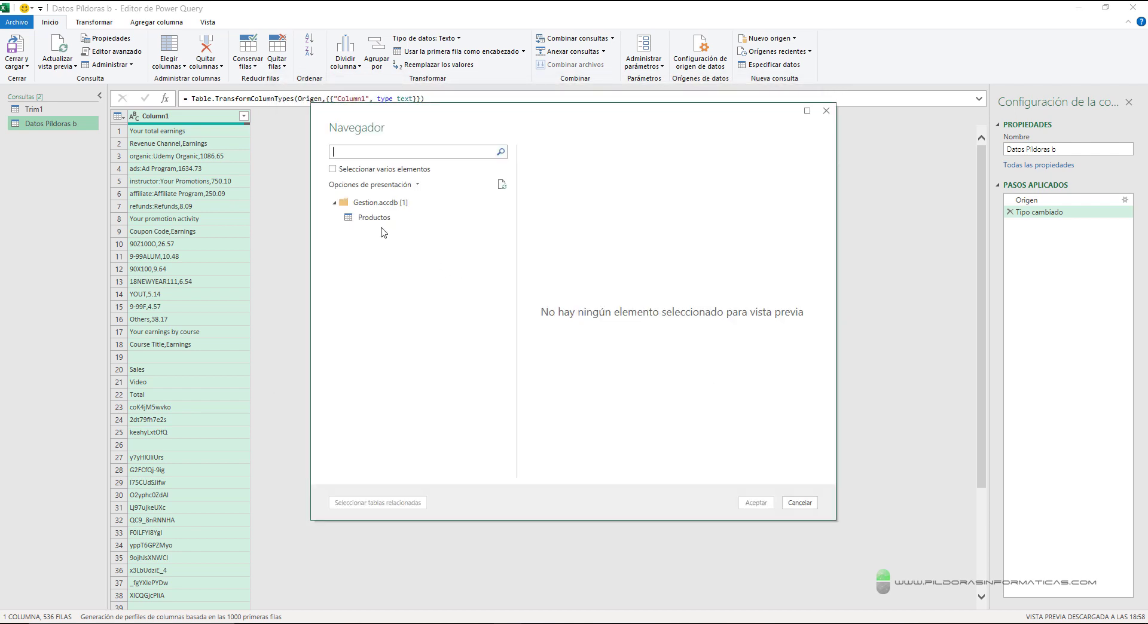
click(376, 218)
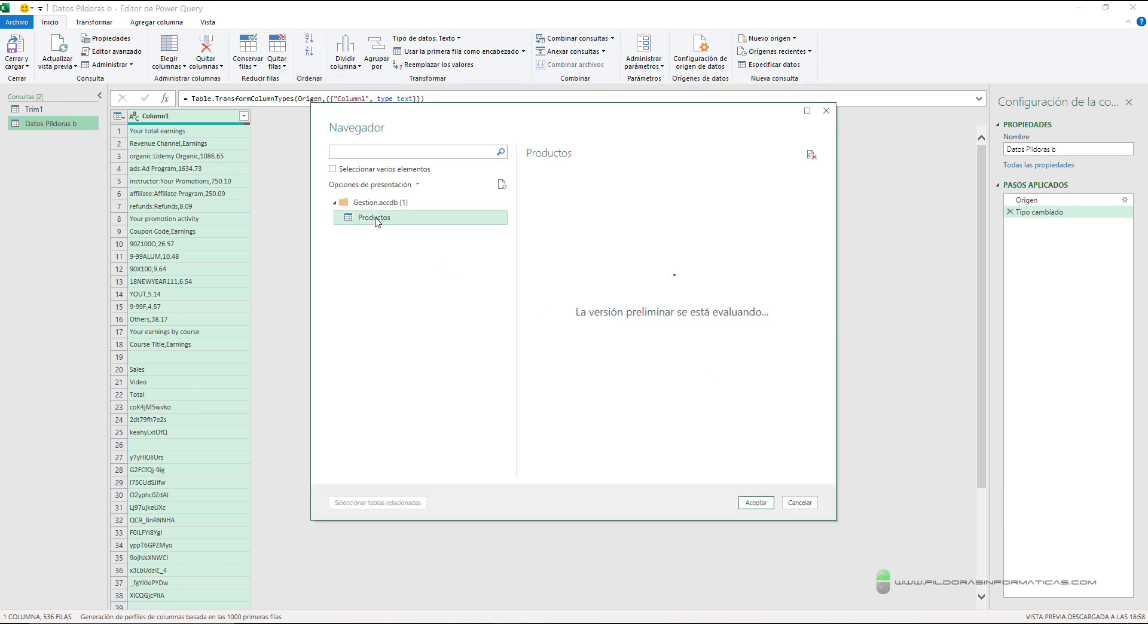
click(755, 504)
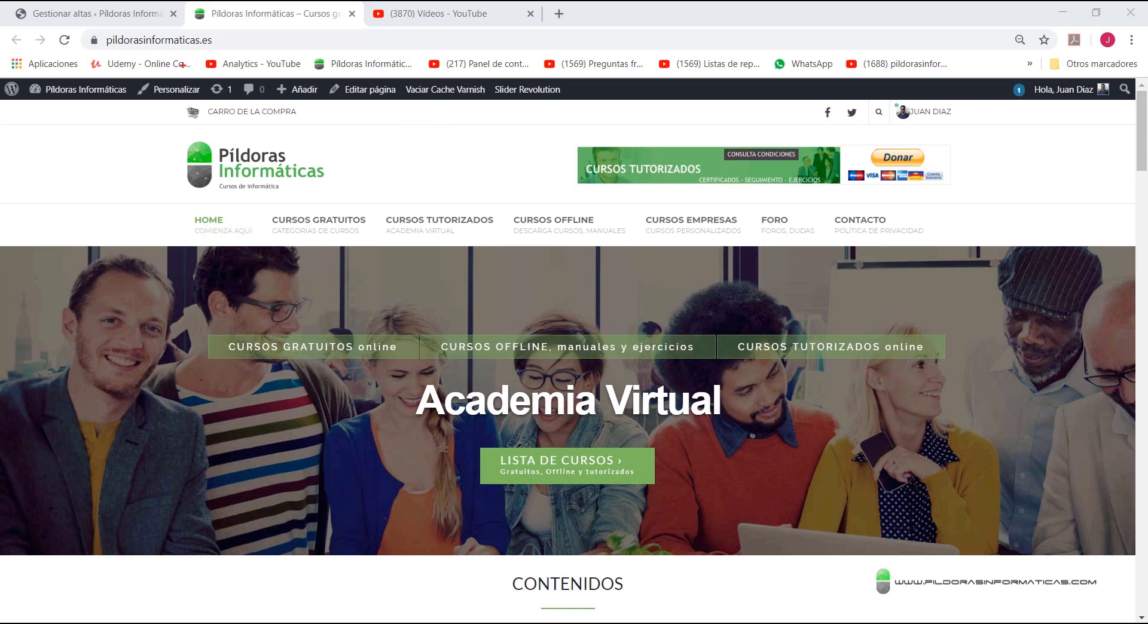
drag(100, 53, 214, 53)
mouse_move(261, 197)
mouse_down()
mouse_move(333, 254)
mouse_move(380, 259)
mouse_up()
key(Escape)
mouse_move(328, 217)
mouse_move(504, 198)
mouse_down()
mouse_move(594, 244)
mouse_move(640, 251)
mouse_up()
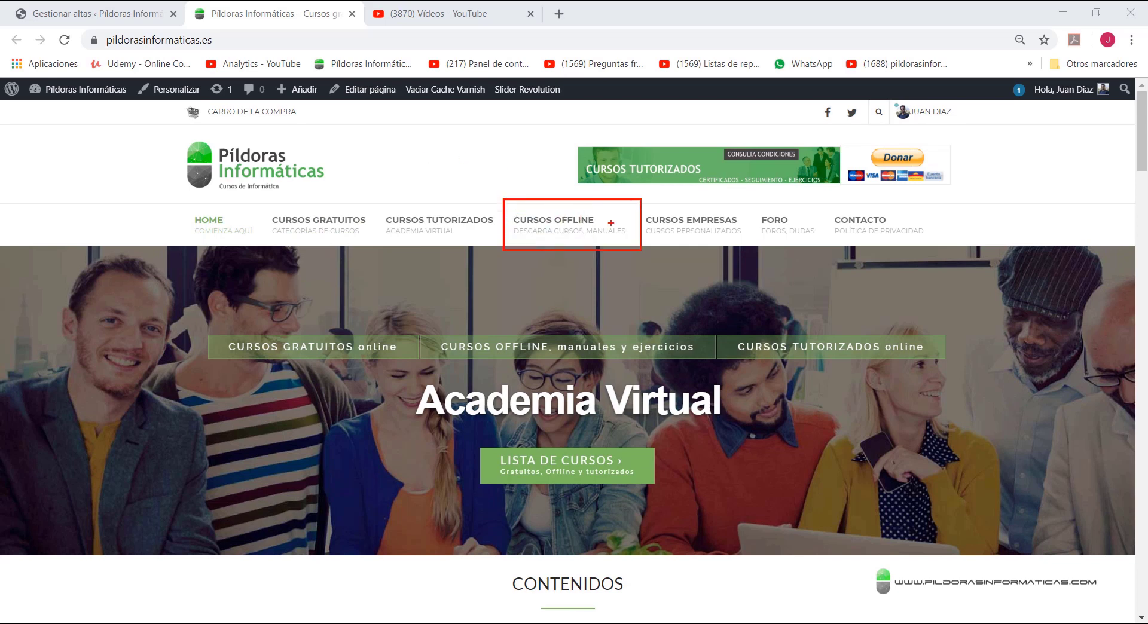
key(e)
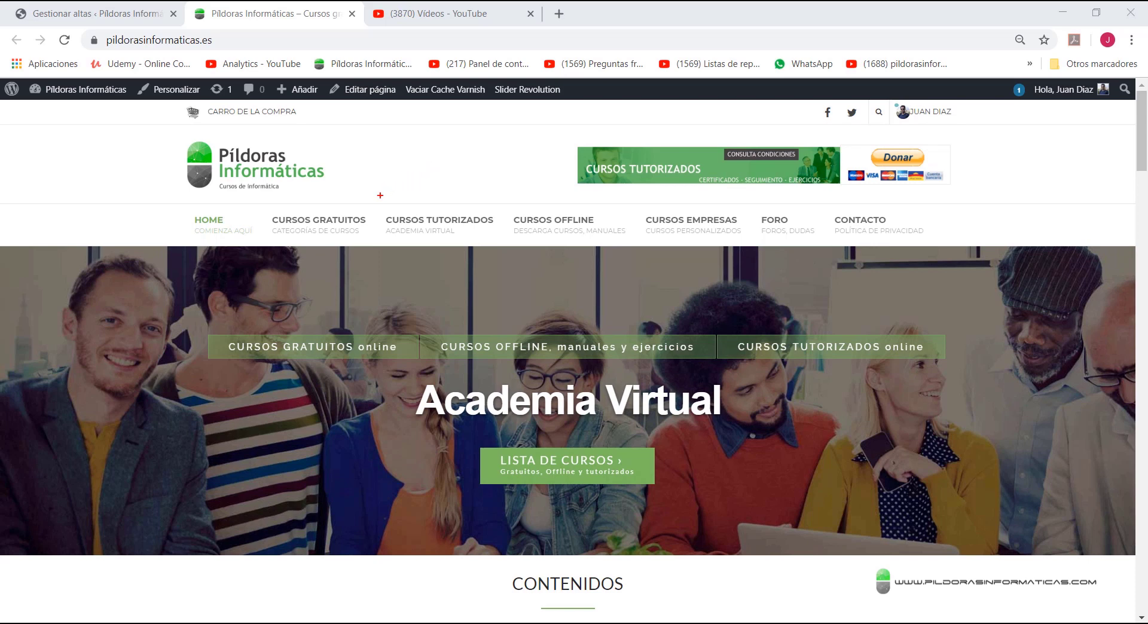
mouse_move(374, 193)
mouse_down()
mouse_move(476, 228)
mouse_move(506, 261)
mouse_up()
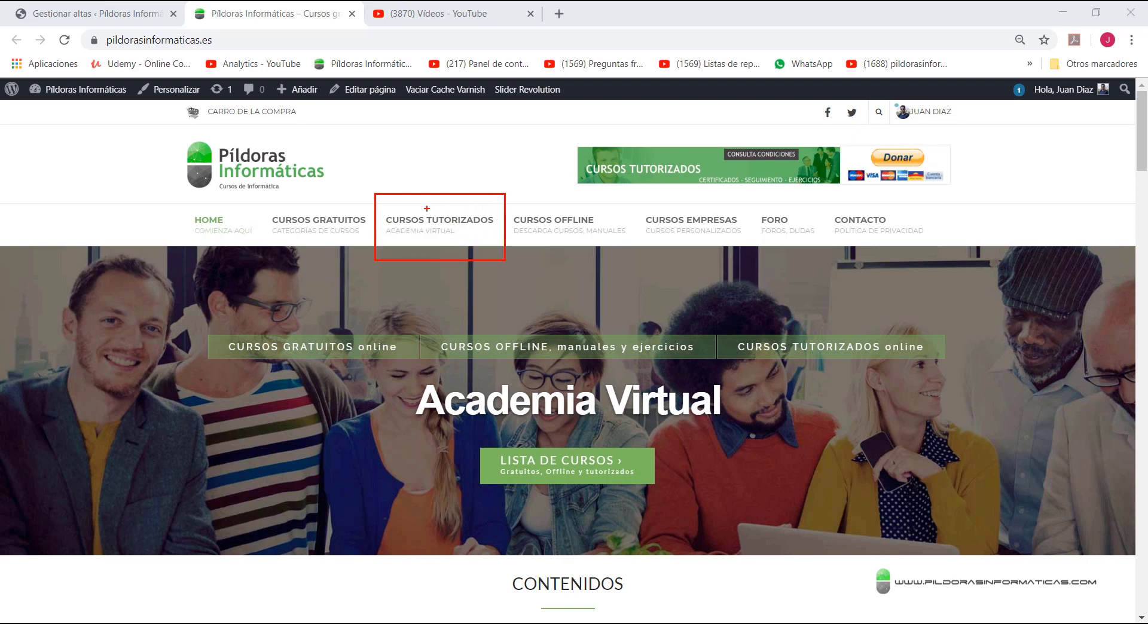
drag(388, 190, 362, 152)
drag(486, 191, 504, 153)
key(Escape)
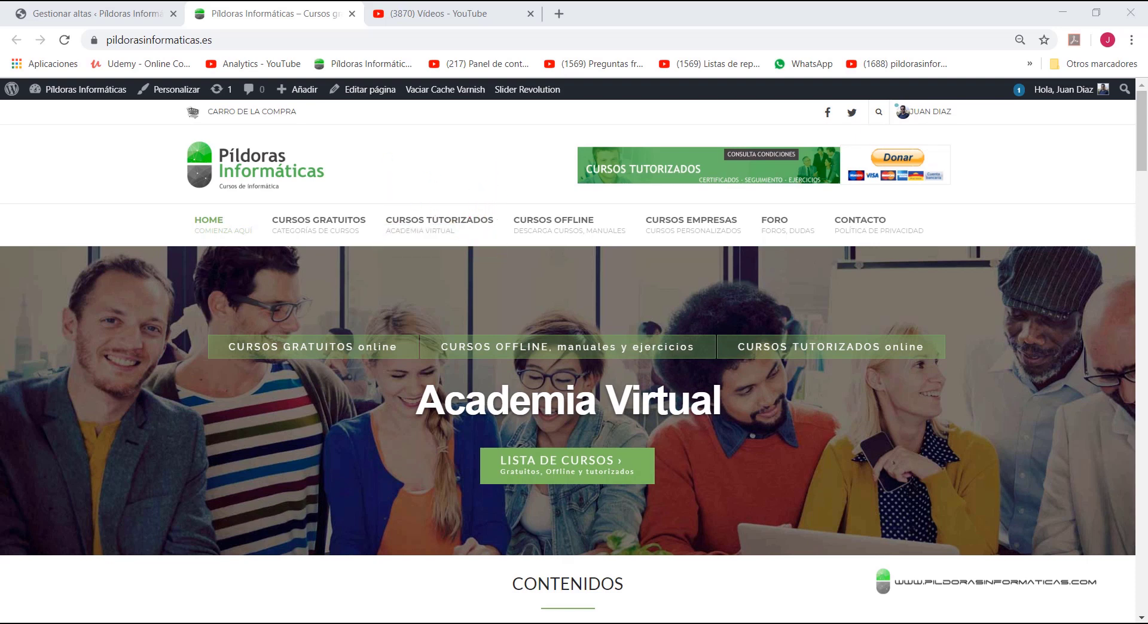